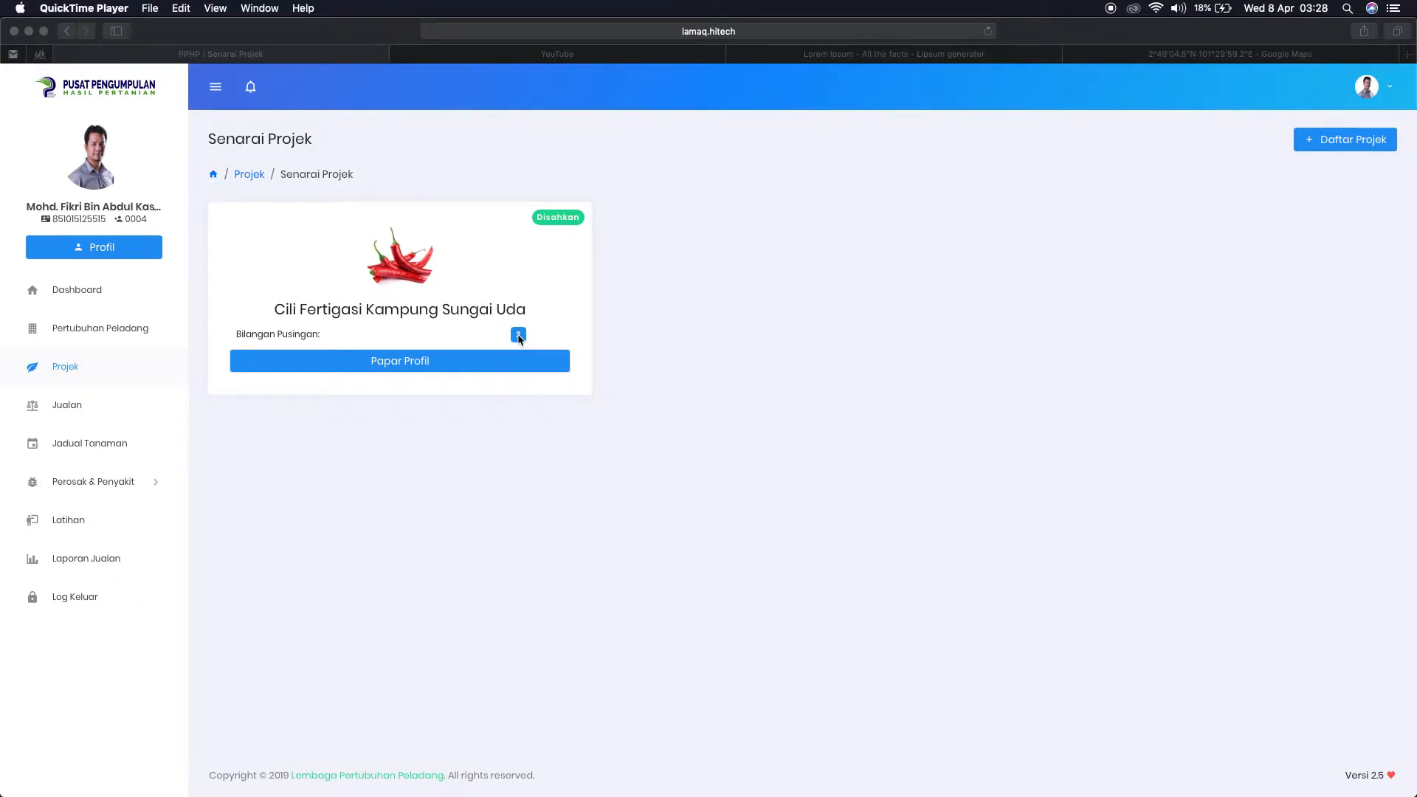
- View the profile of the Cili Fertigasi Kampung Sungai Uda project and return to the project list
left_click(474, 367)
left_click(473, 367)
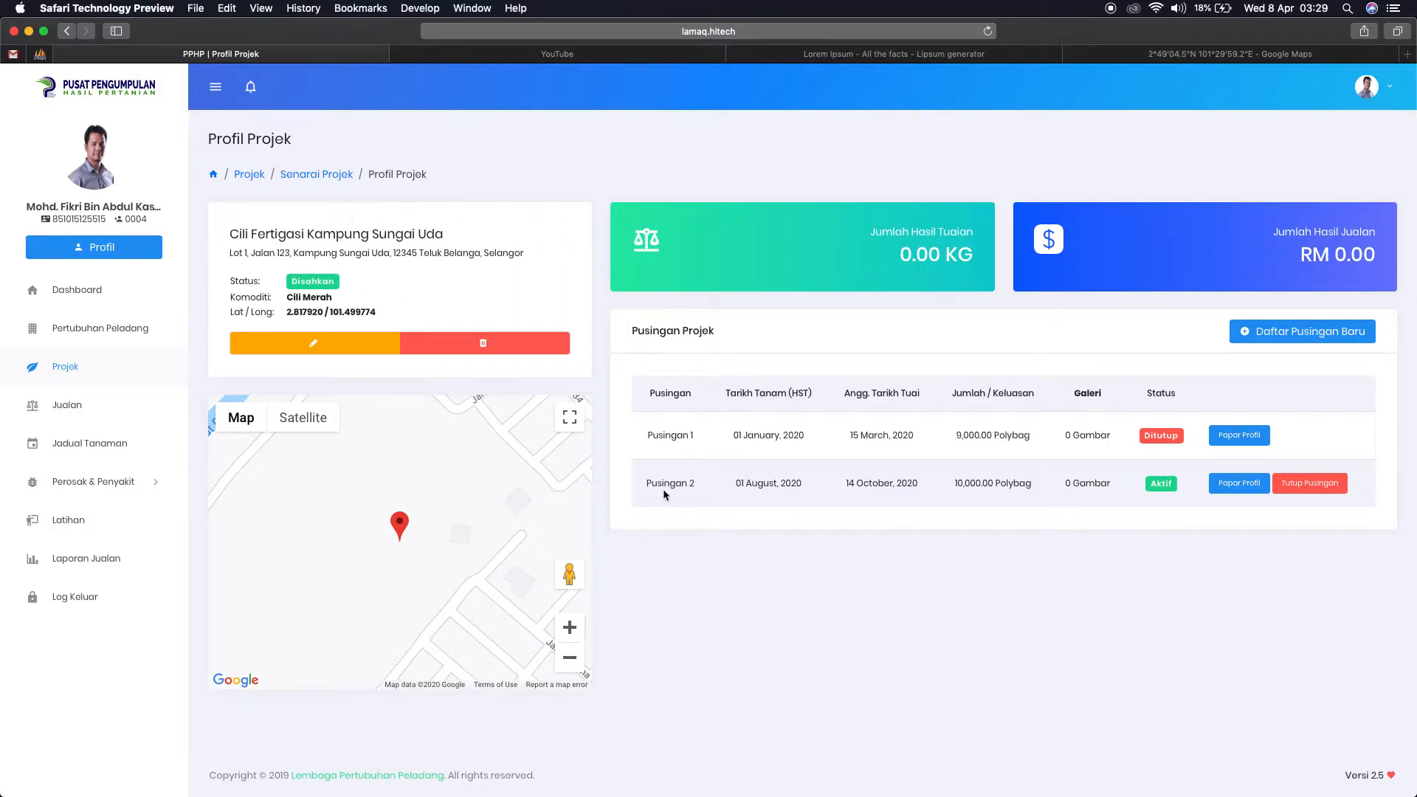
scroll(1043, 470, "left", 2)
left_click(324, 177)
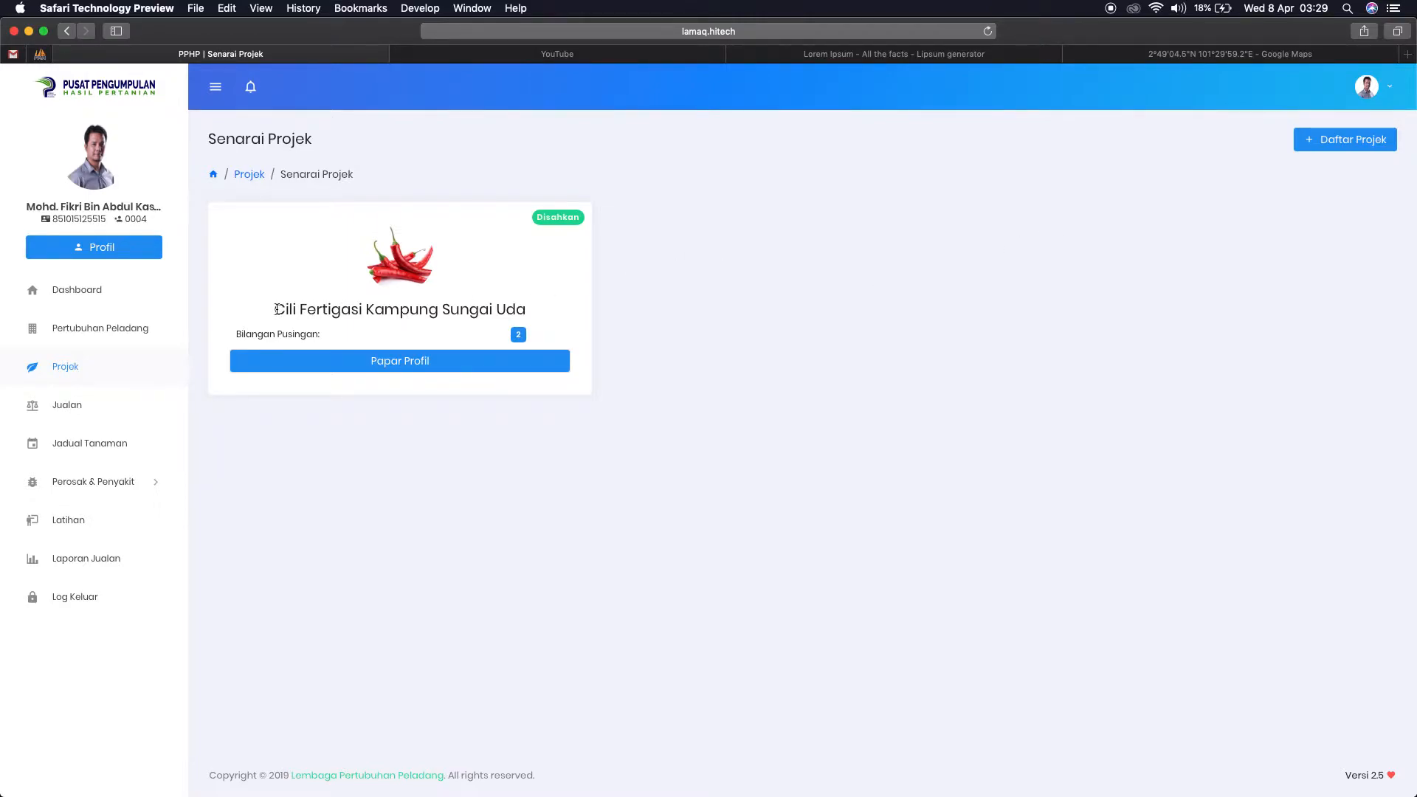
- Start a new project registration named Cili Fertigasi Lot 101 with Cili Merah as the commodity
left_click_drag(279, 309, 530, 309)
left_click(732, 312)
left_click(1334, 141)
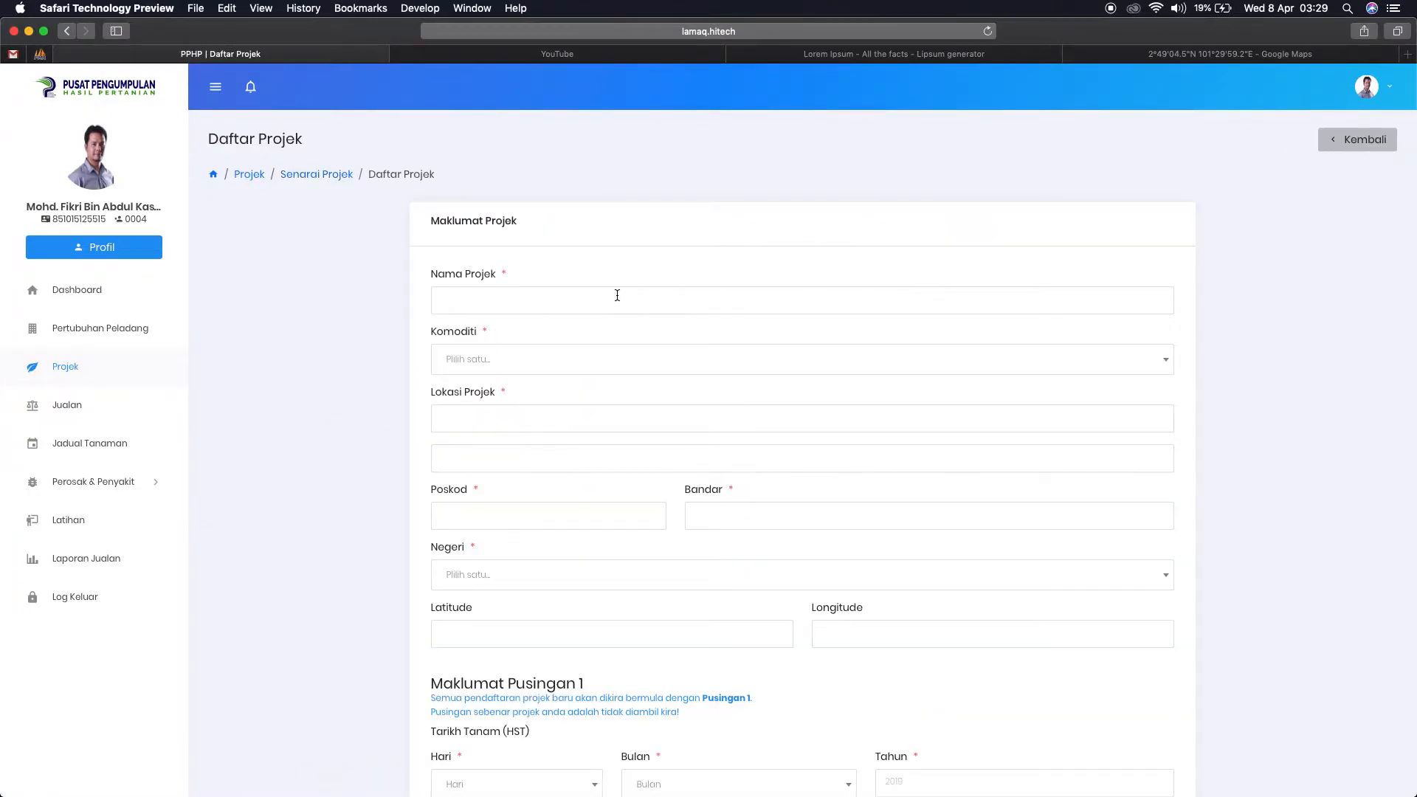
left_click(616, 295)
type("Cili ")
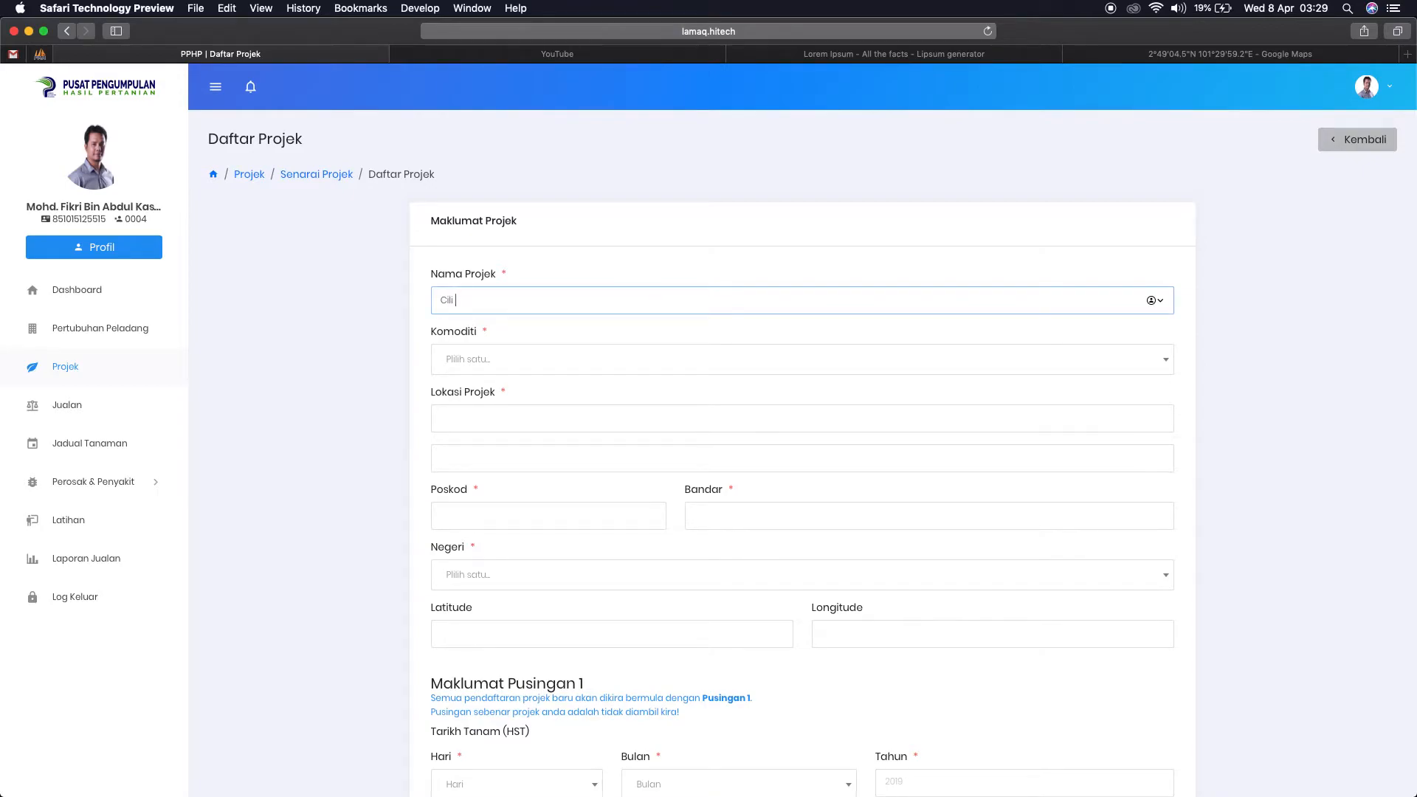
type("Fertigasi Lot 101")
left_click(576, 360)
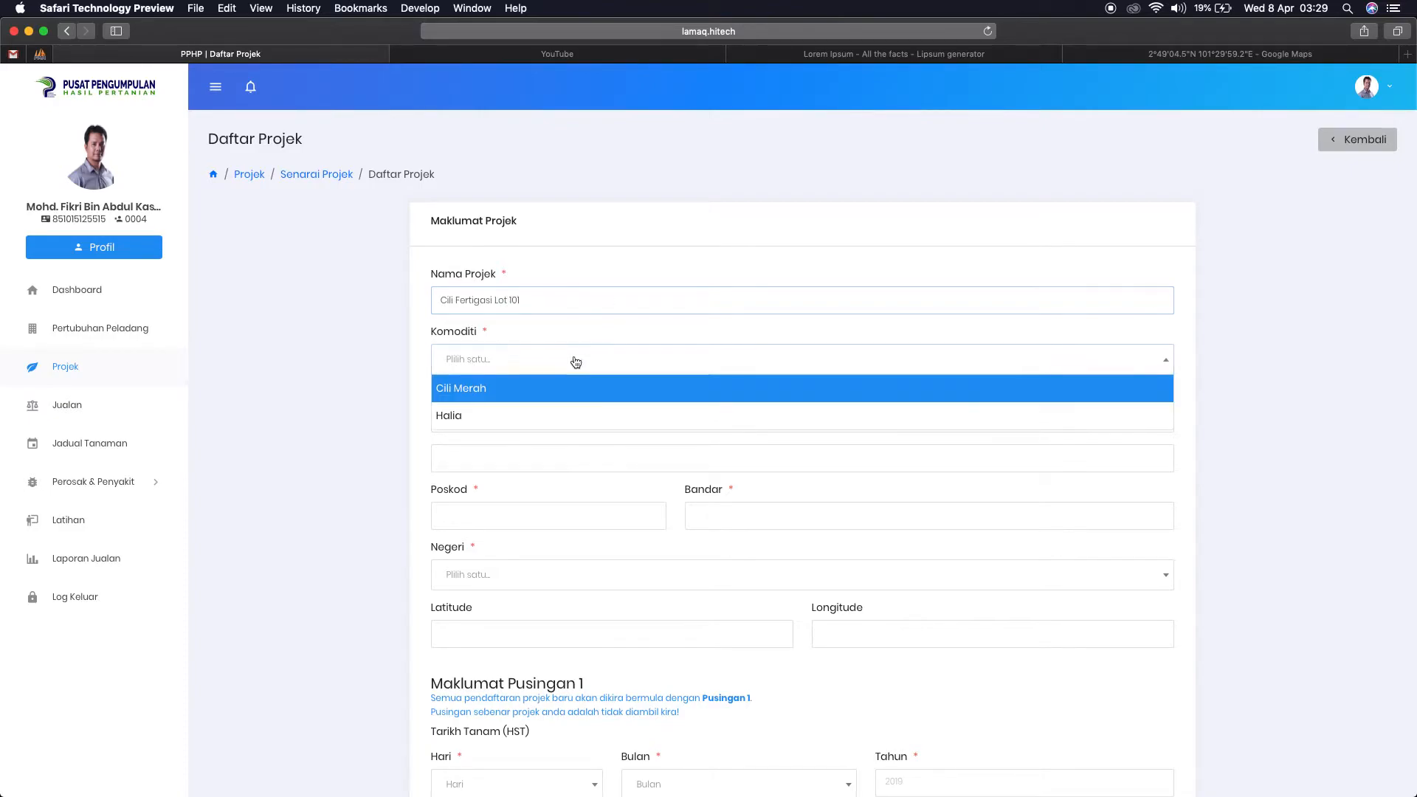
left_click(549, 395)
- Fill in the project location with "Test address line 1" and "test address line 2"
left_click(484, 424)
type("Te")
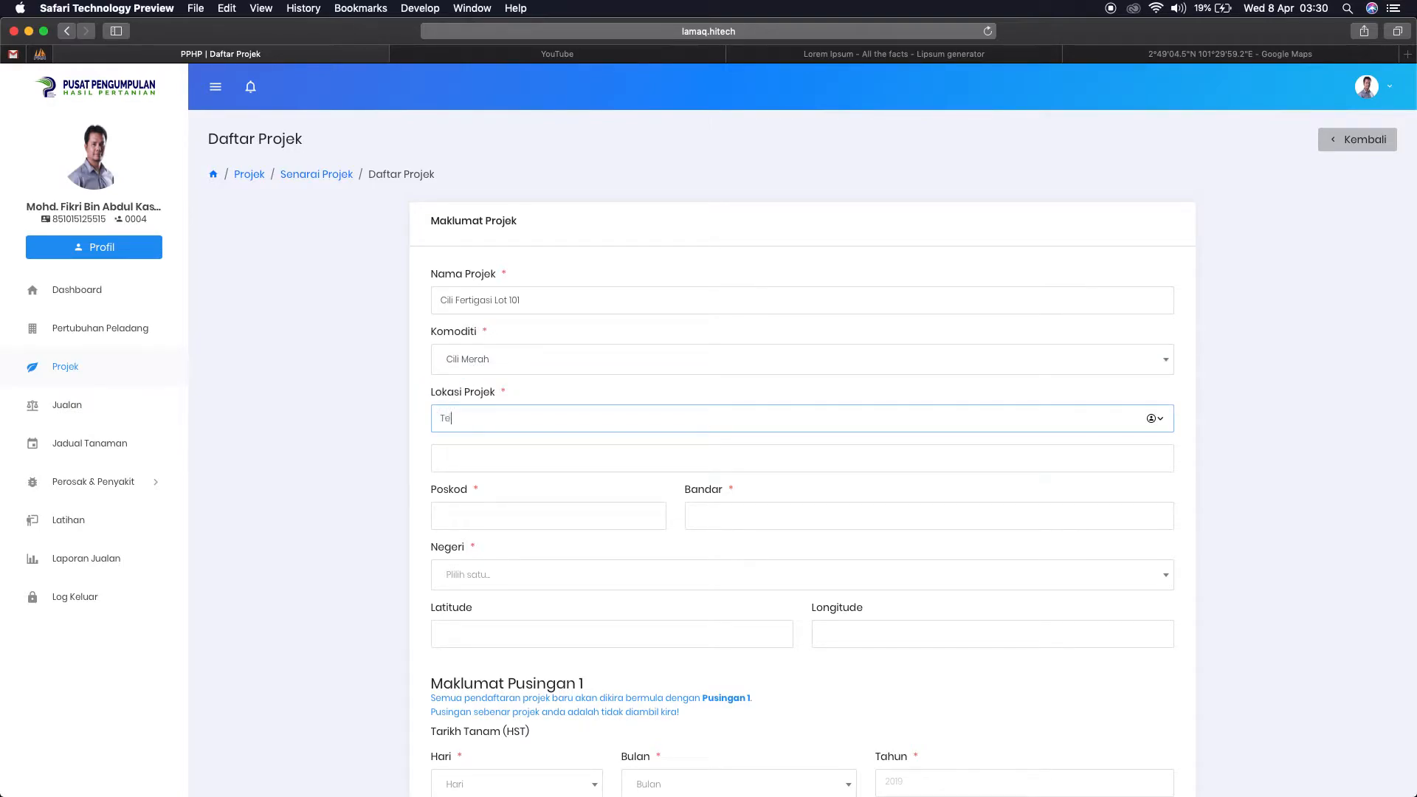
type("st address line 1")
left_click(440, 459)
type("test ")
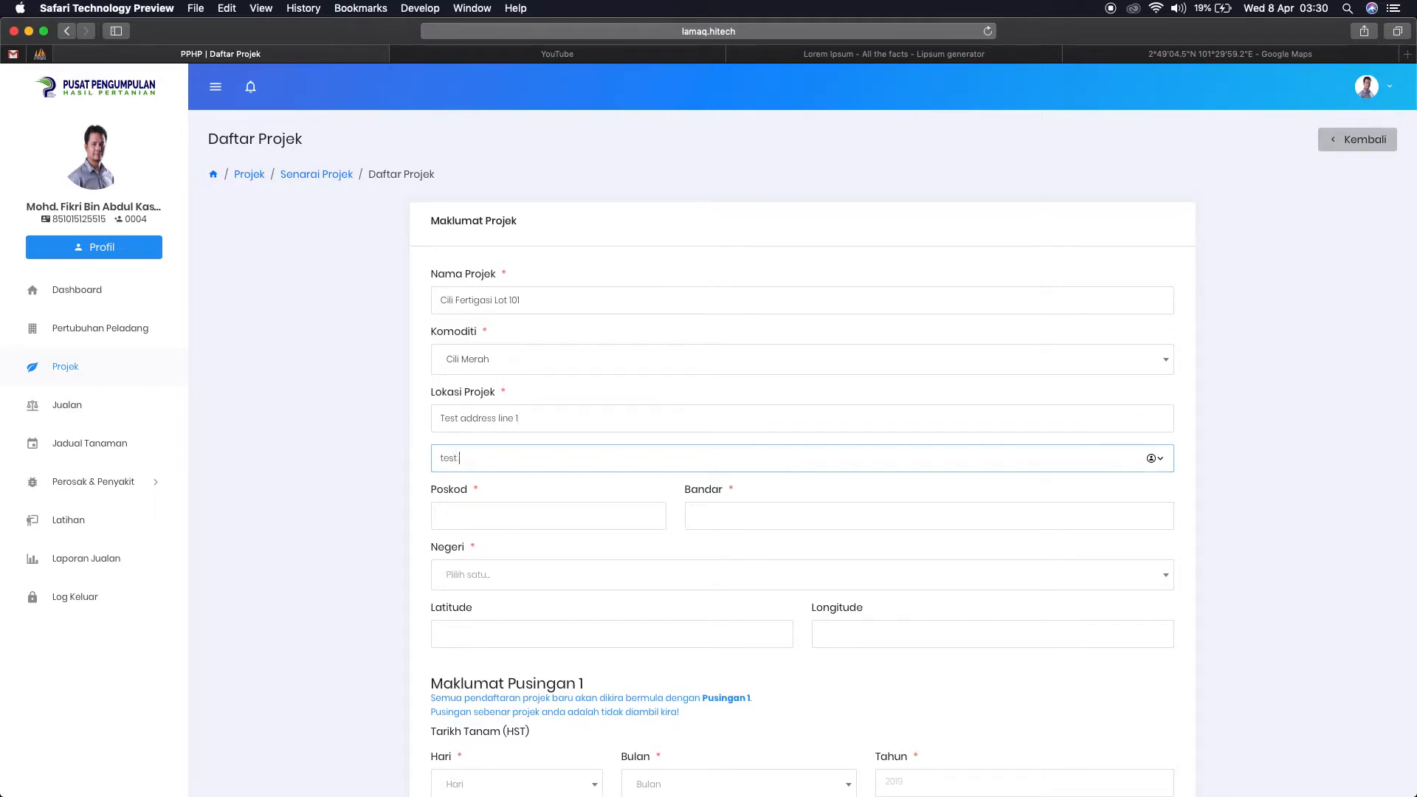
type("address line 2")
- Complete the project location with postcode 12345, city "test city" and state Putrajaya
key("Tab")
type("12345")
key("Tab")
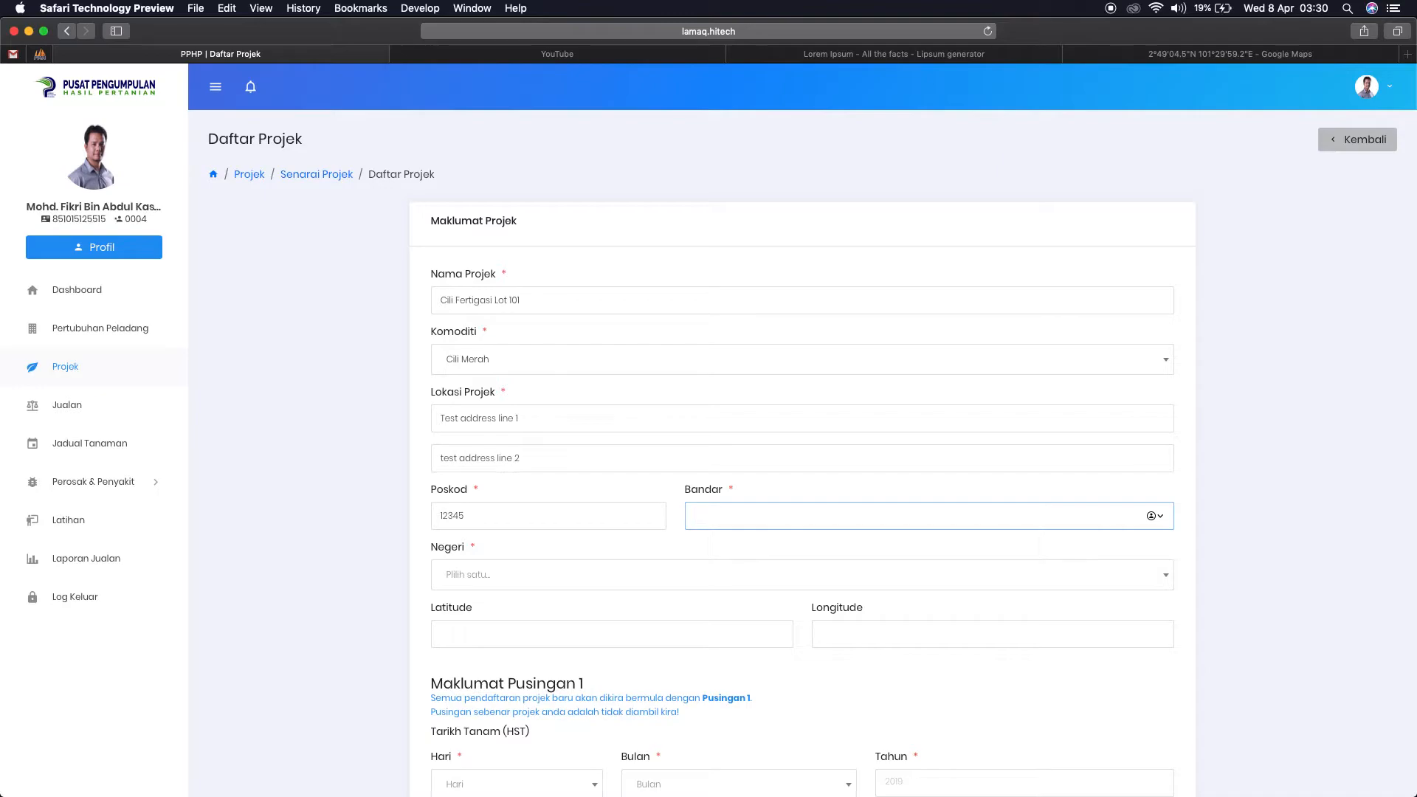
type("test city")
key("Tab")
left_click(467, 574)
scroll(466, 615, "down", 5)
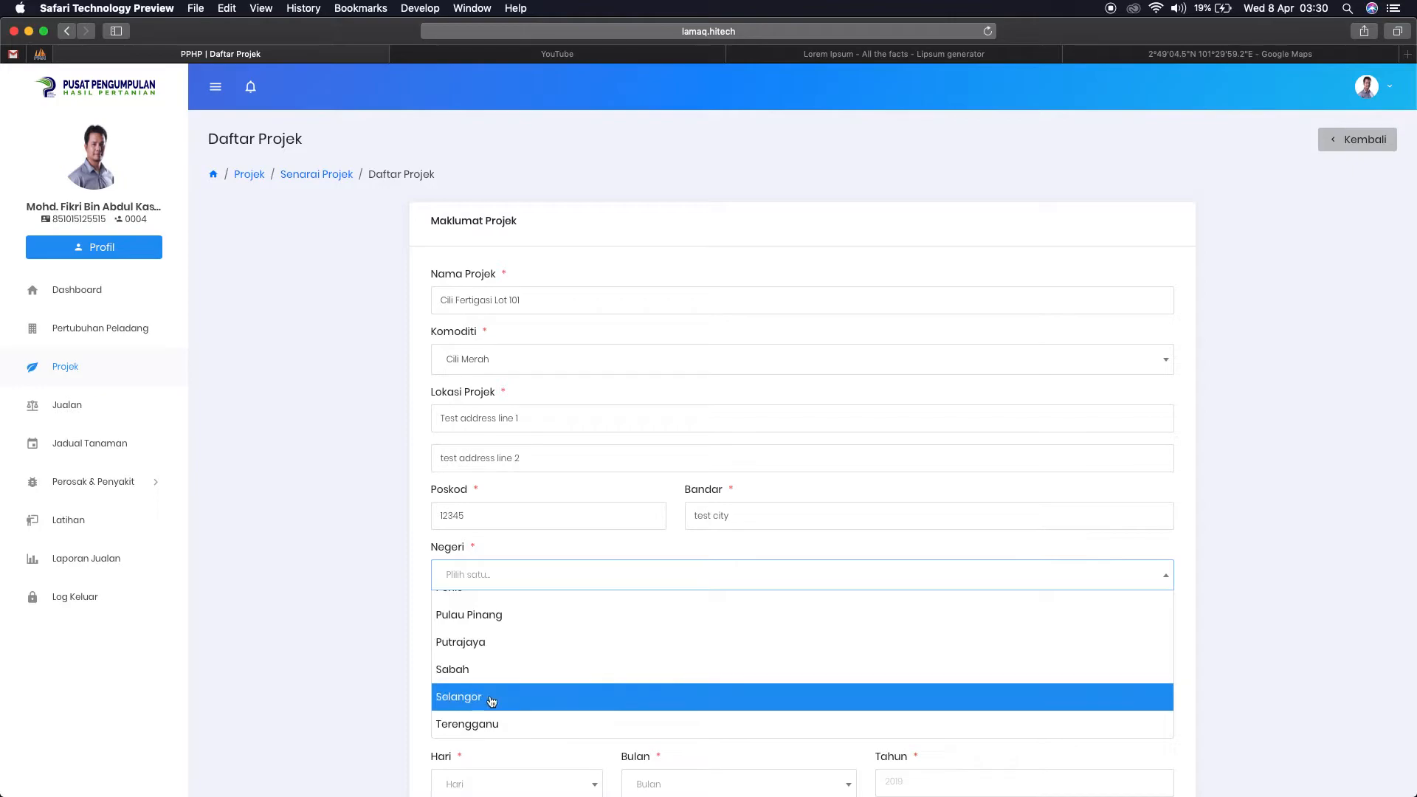
left_click(487, 645)
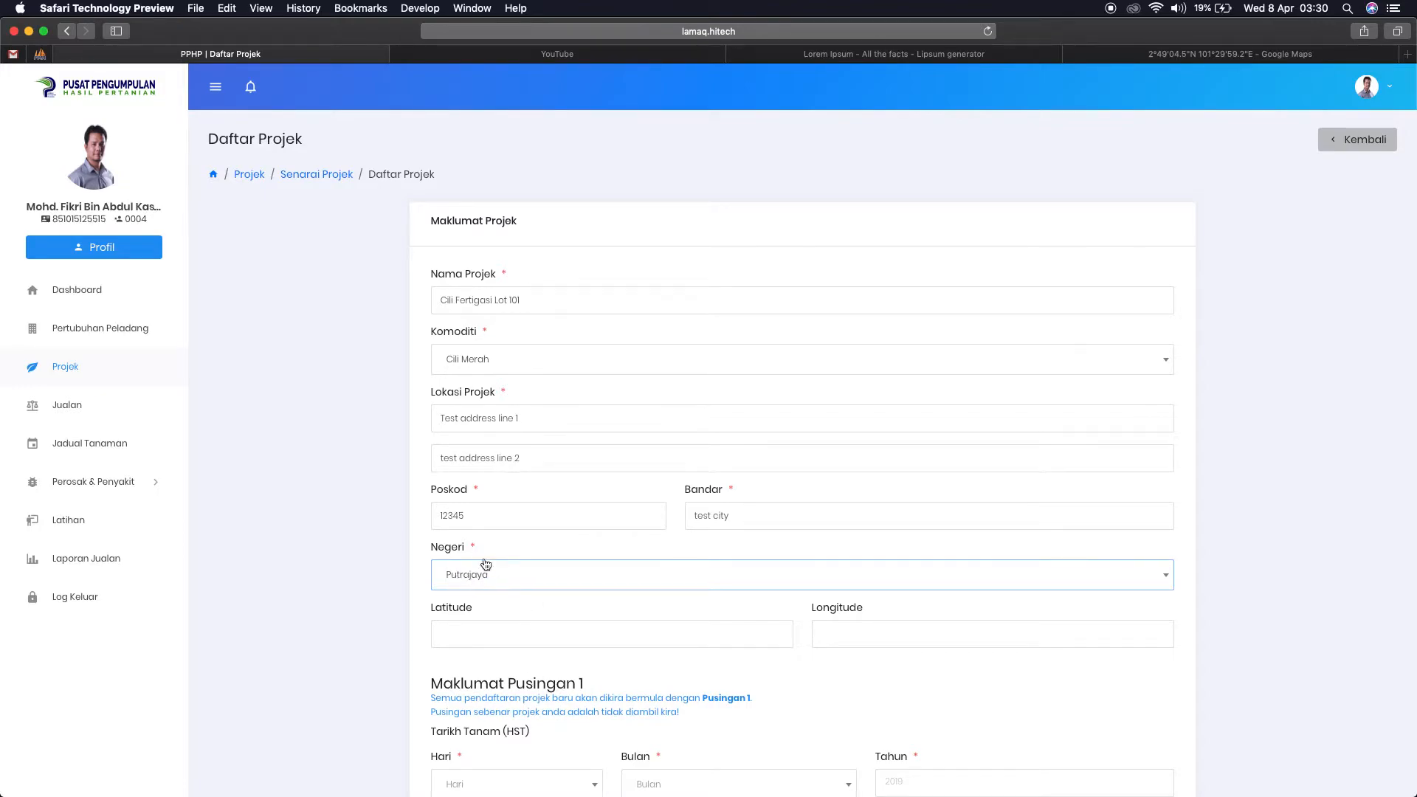
- Review the filled-in project details and the round 1 fields of the registration form
left_click(525, 298)
left_click_drag(526, 299, 433, 298)
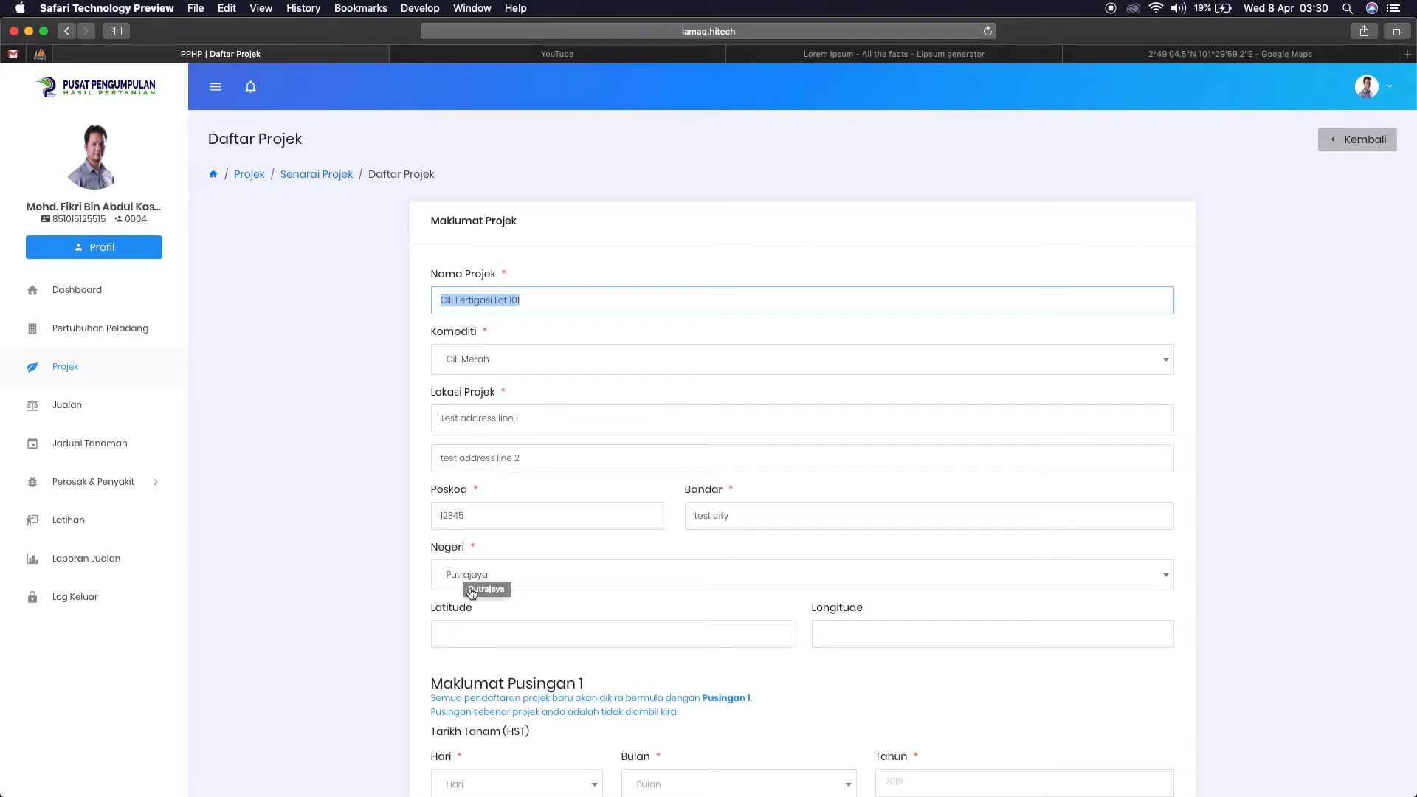
left_click(523, 576)
left_click(350, 581)
scroll(420, 617, "down", 1)
scroll(434, 626, "down", 3)
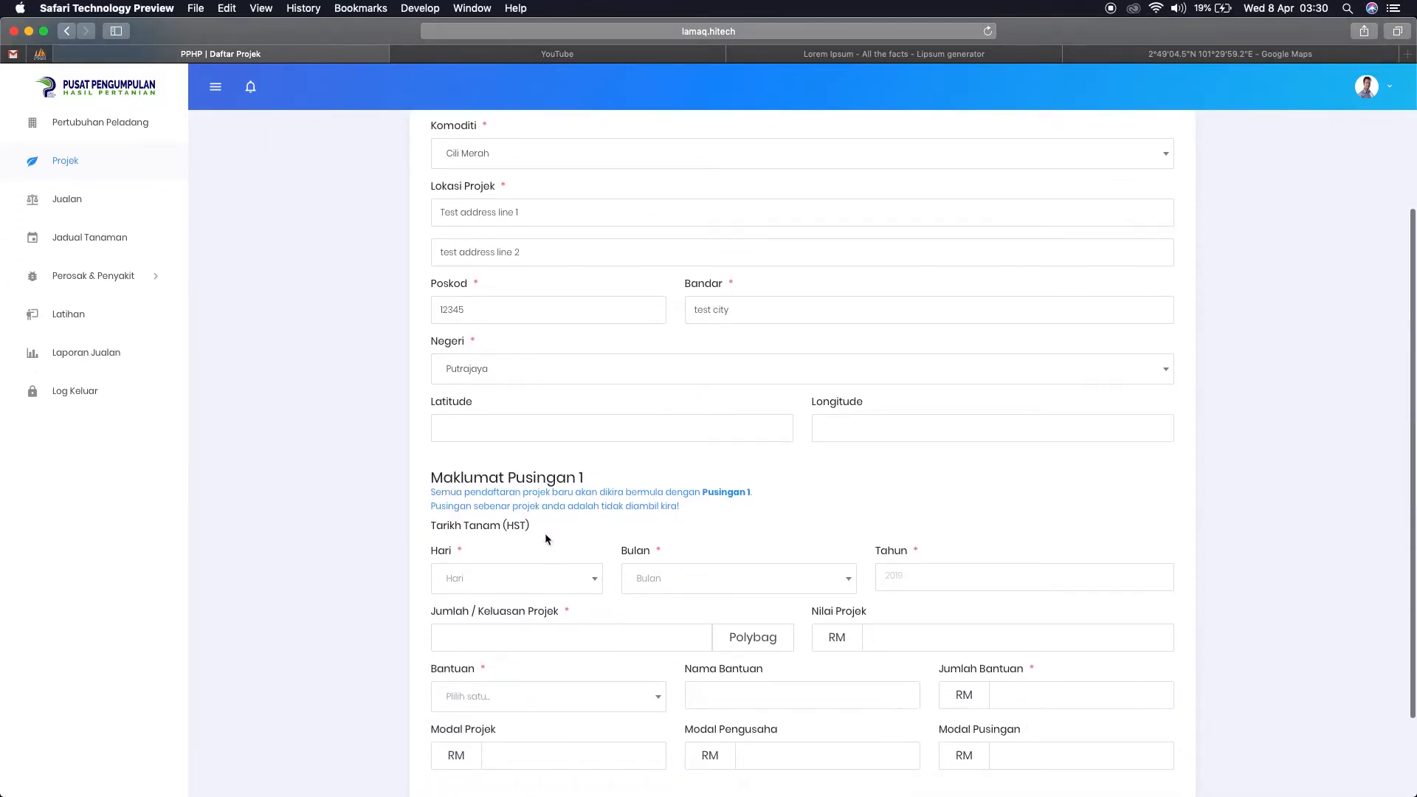
scroll(471, 478, "up", 5)
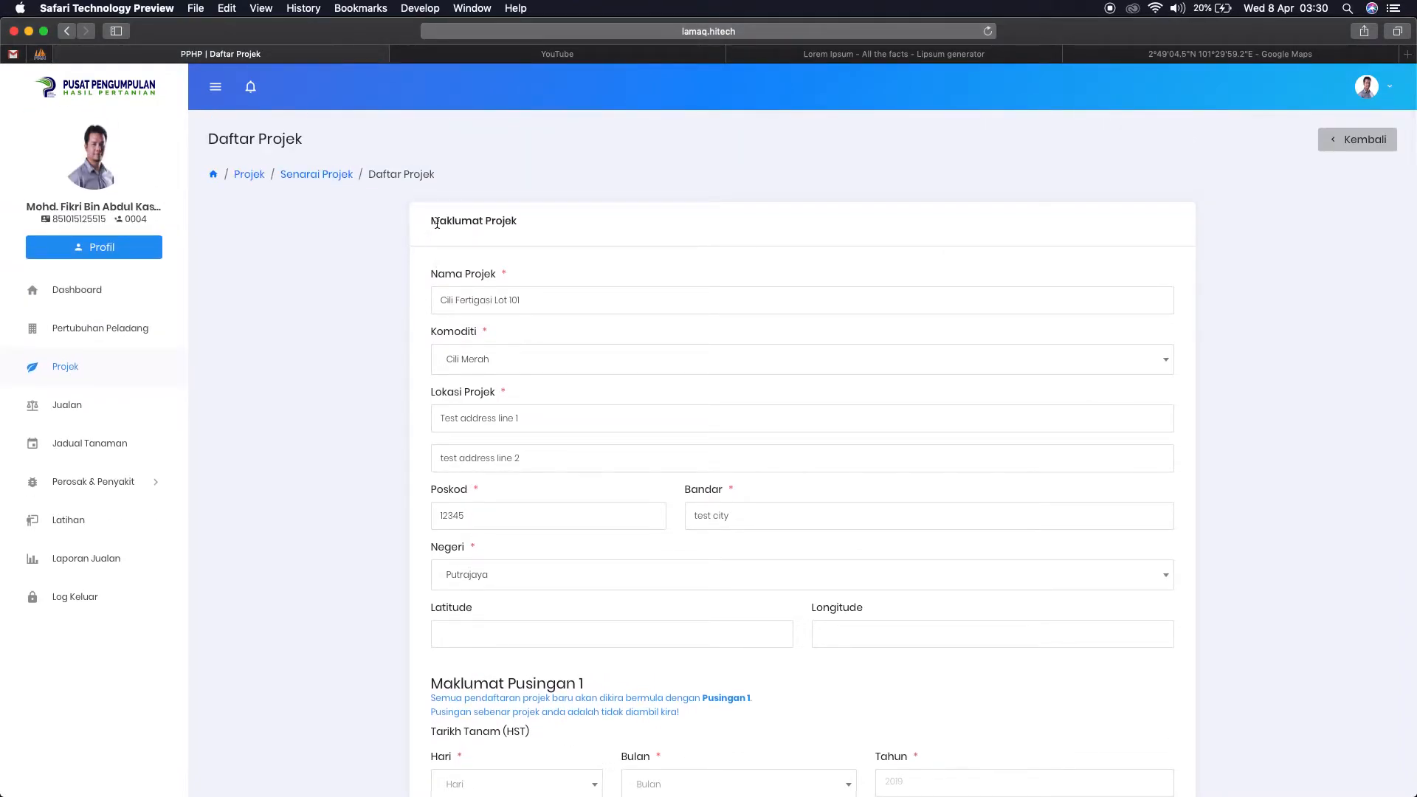
left_click_drag(431, 222, 519, 226)
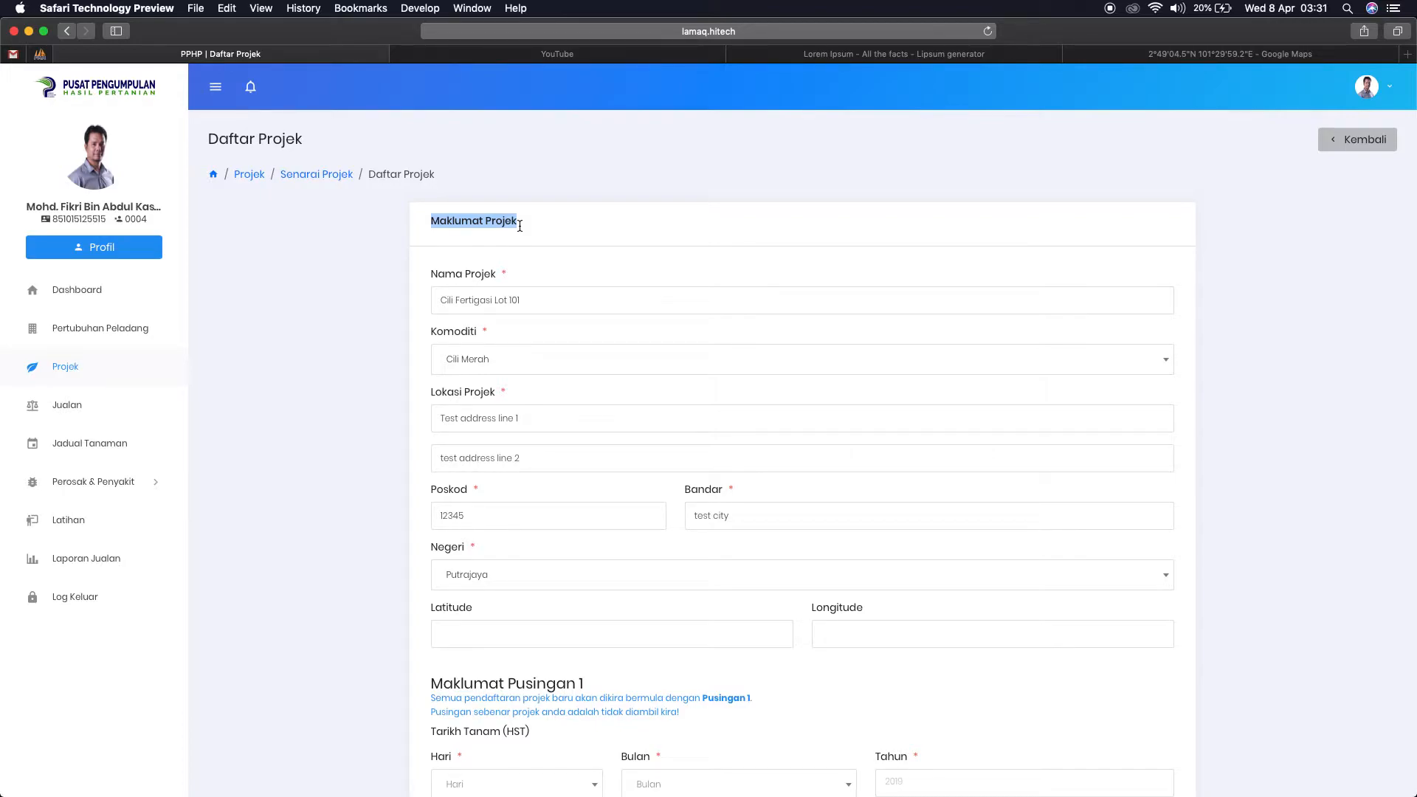
- Set the planting date of round 1 to 10 Februari 2020
scroll(442, 649, "down", 3)
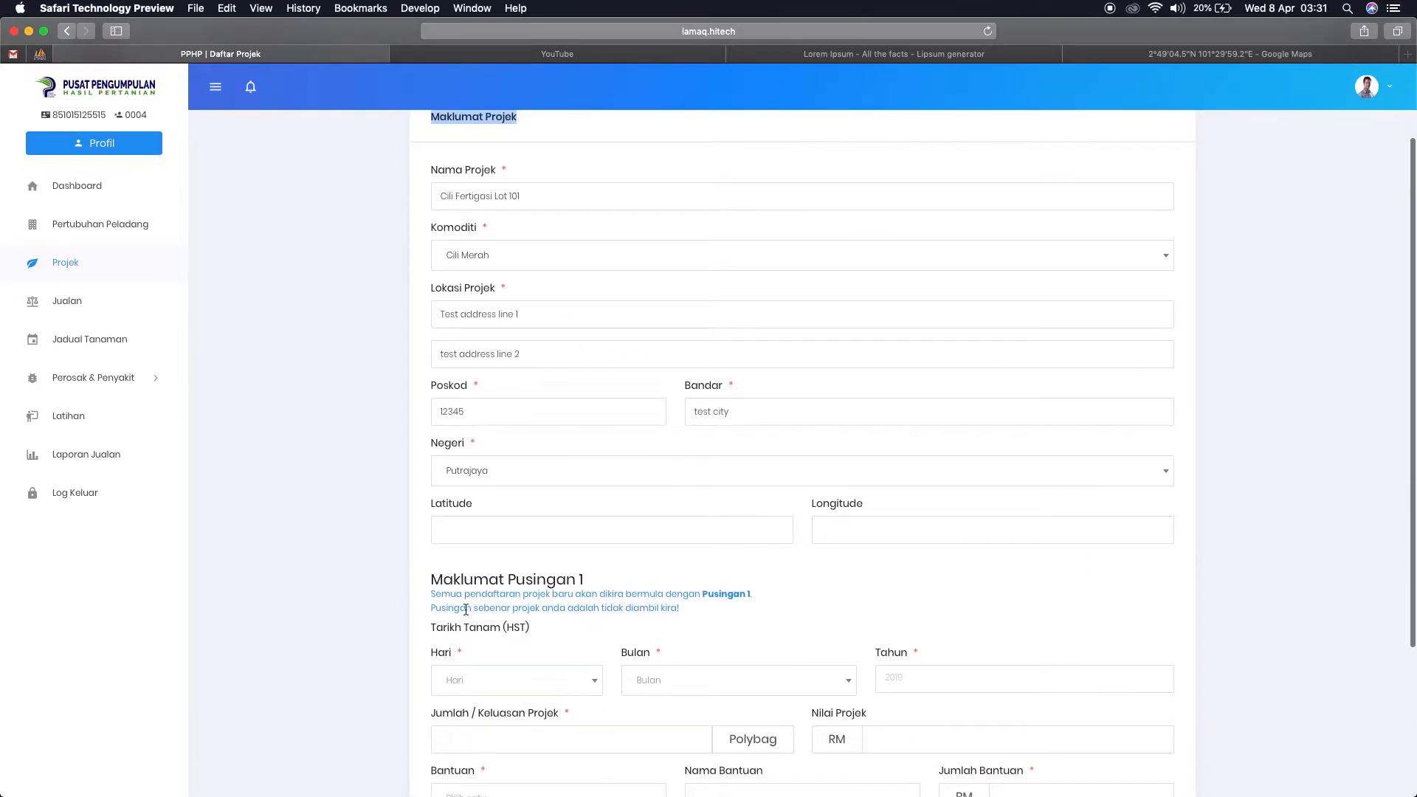
scroll(439, 587, "down", 3)
left_click(514, 601)
scroll(490, 693, "down", 3)
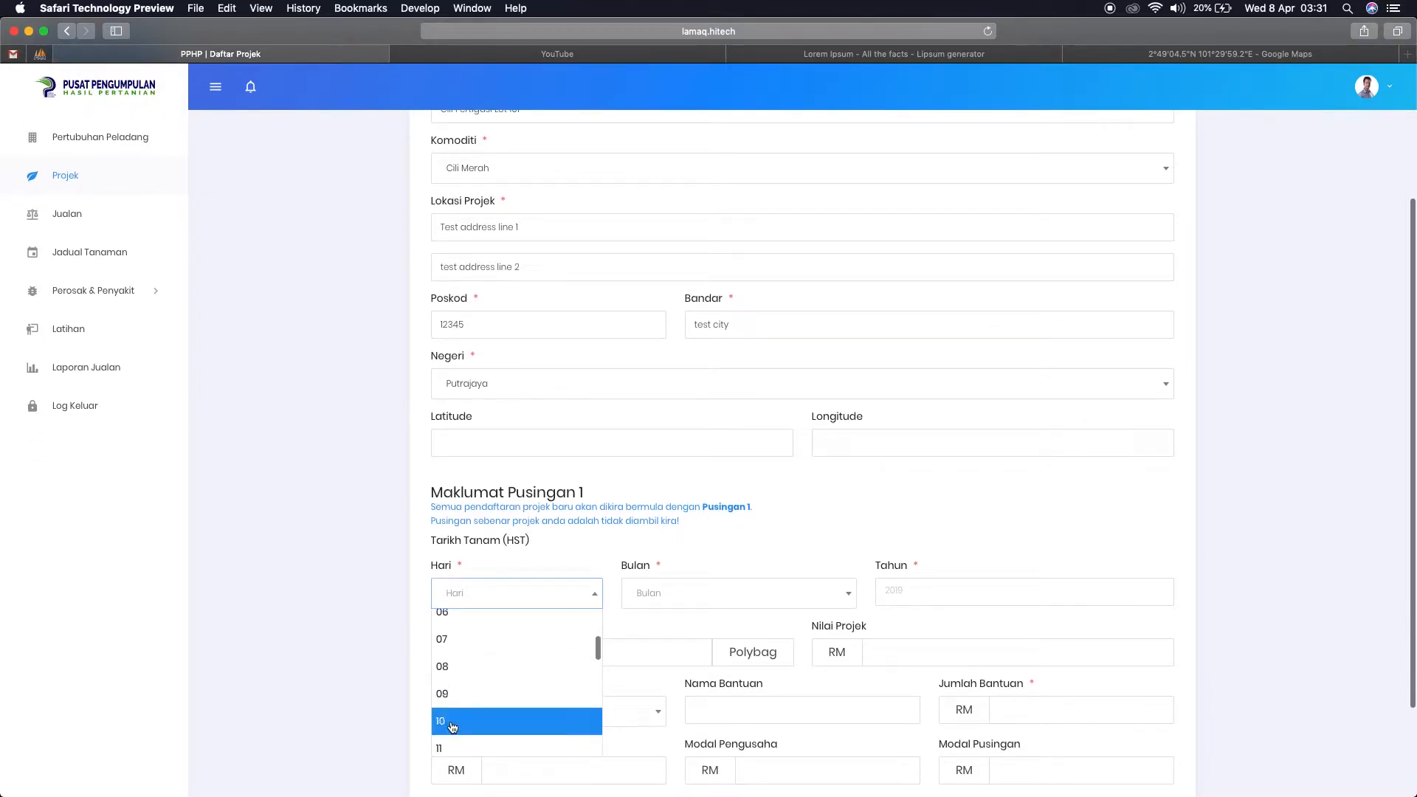
left_click(453, 727)
left_click(680, 590)
left_click(690, 651)
left_click(949, 591)
type("2020")
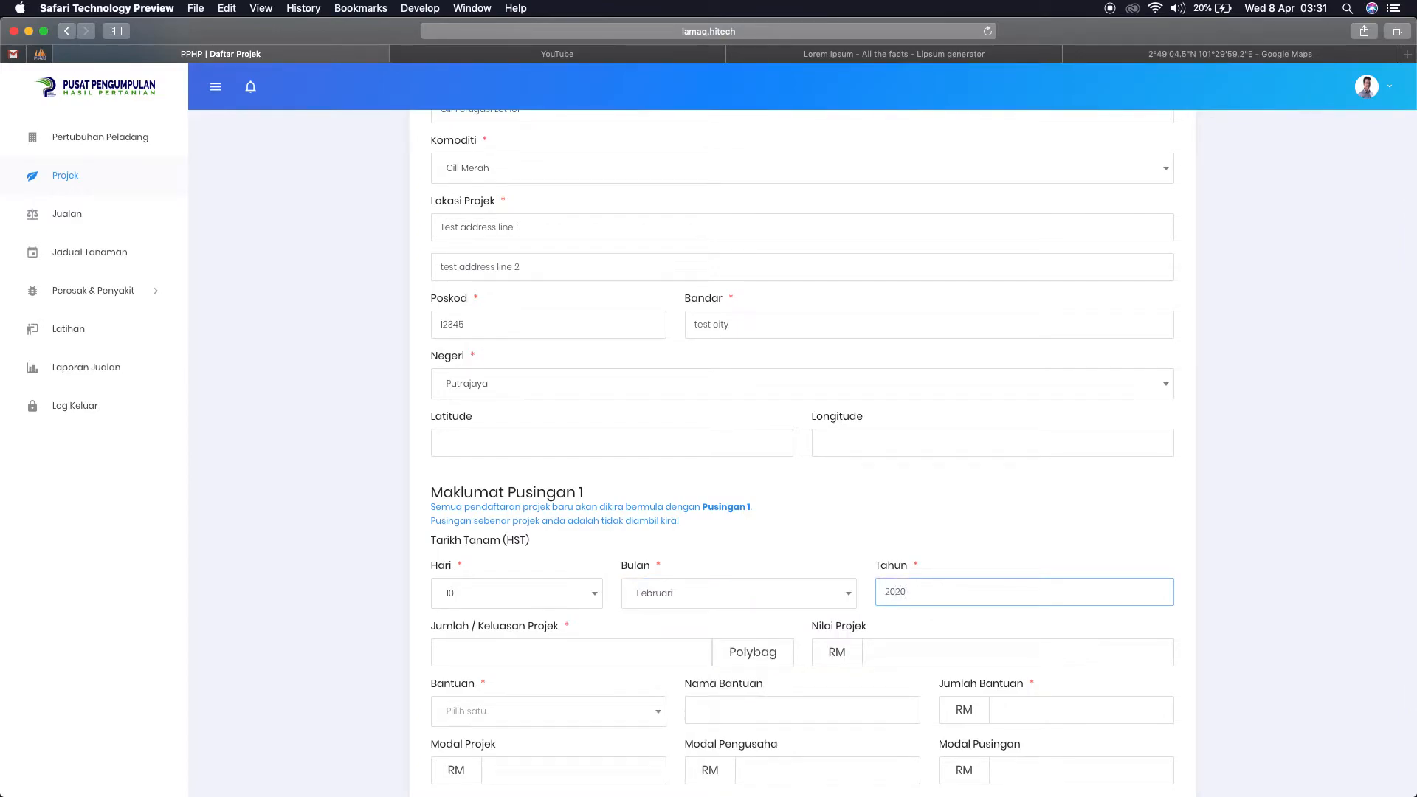
- Set the project size to 5000 polybags and the aid to Tiada with an amount of RM 0
scroll(826, 628, "down", 3)
left_click(581, 536)
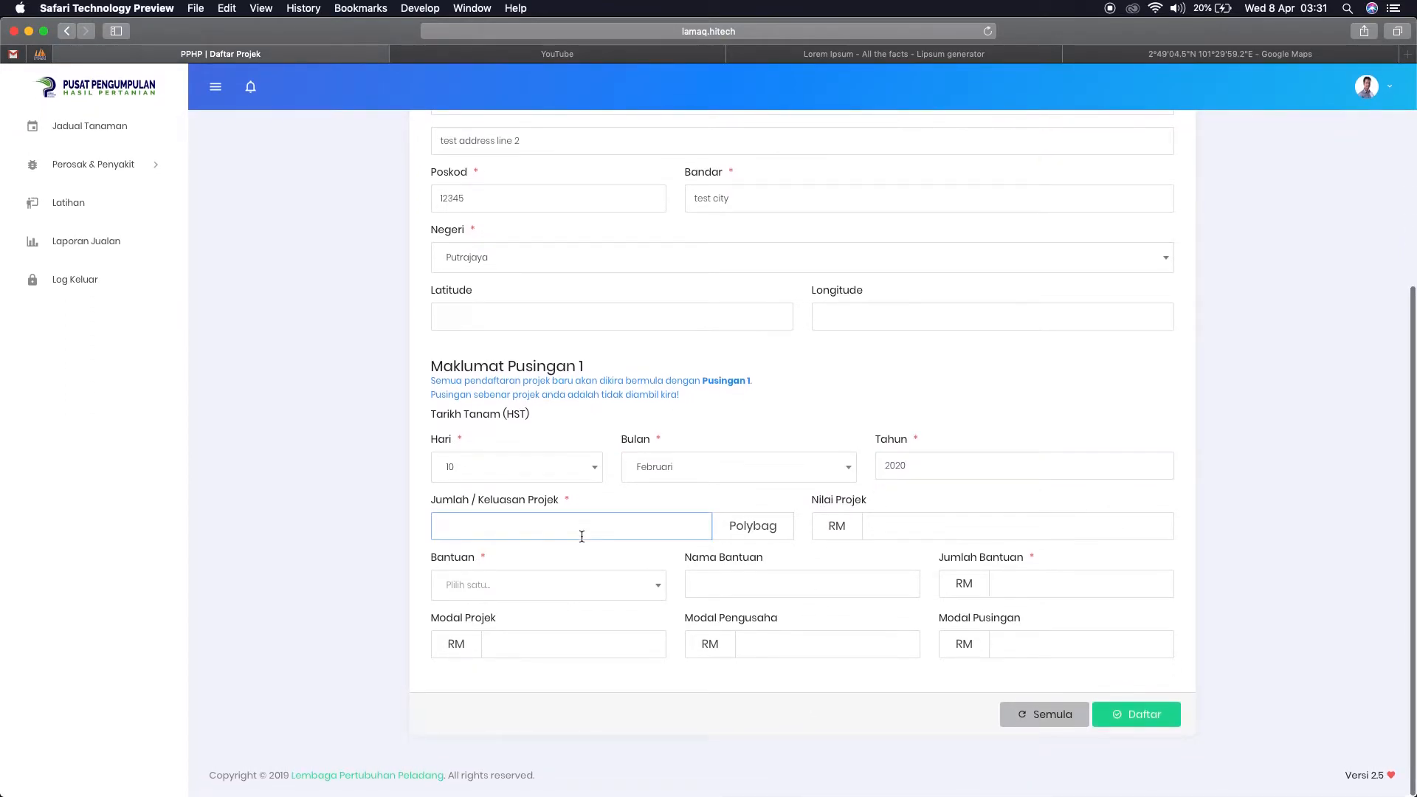
type("5000")
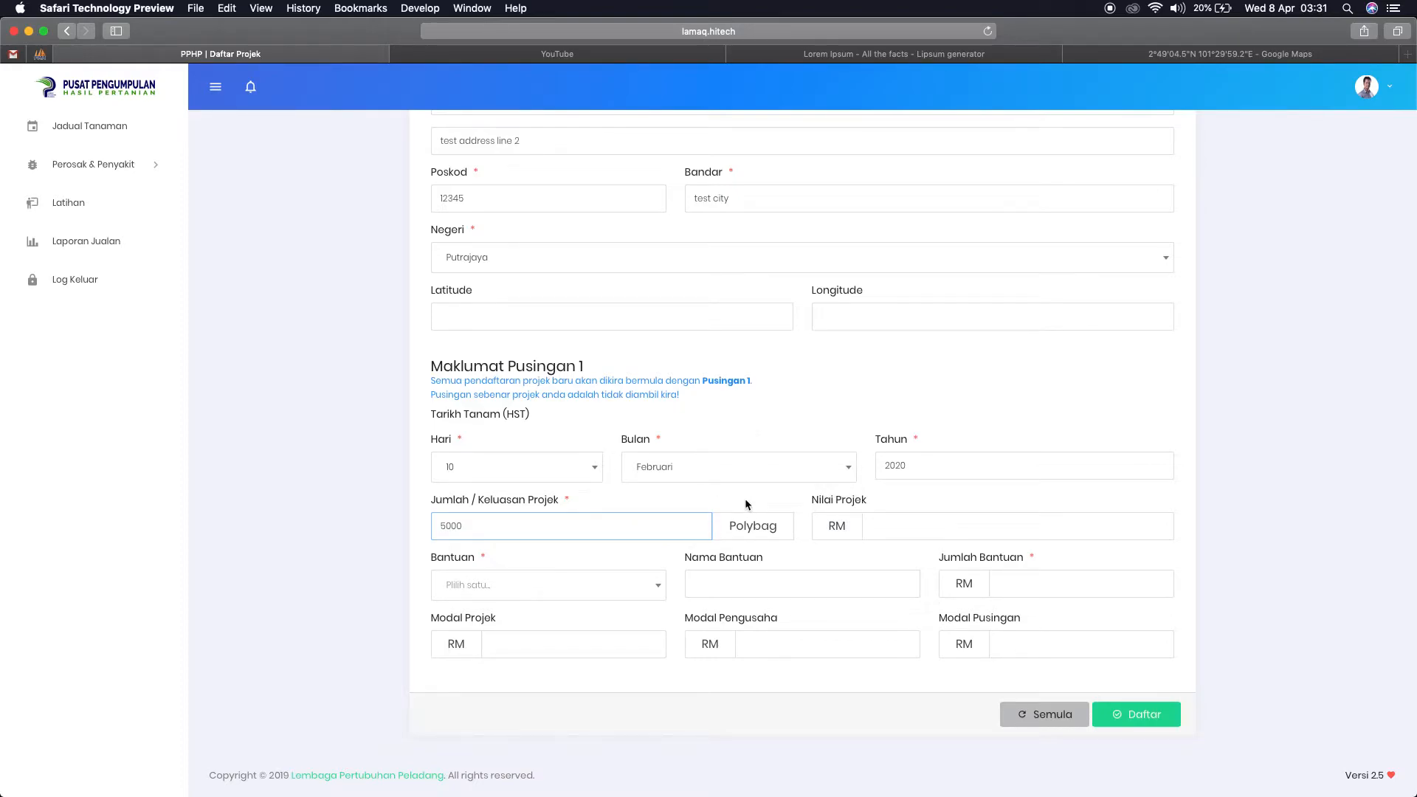
left_click(528, 595)
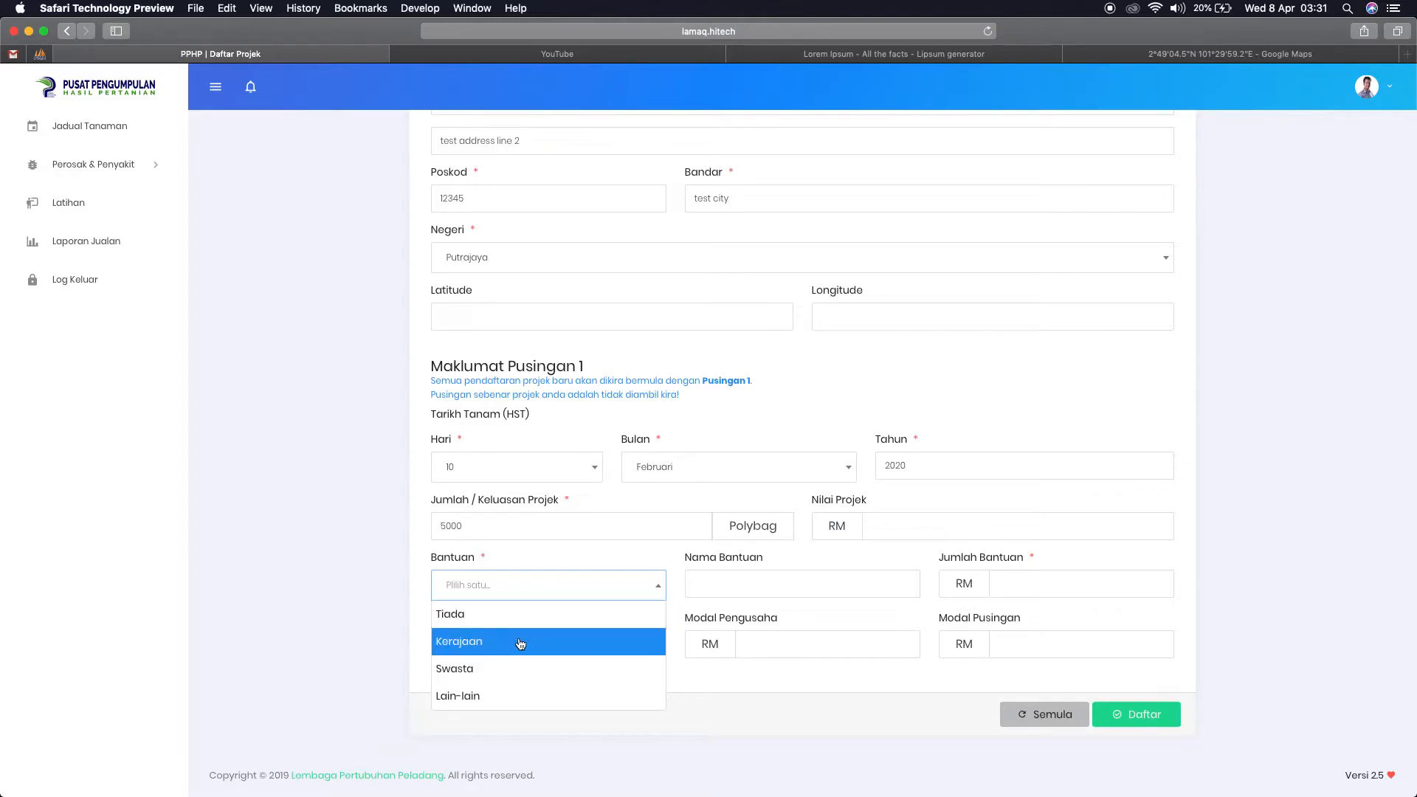
left_click(525, 618)
left_click(786, 588)
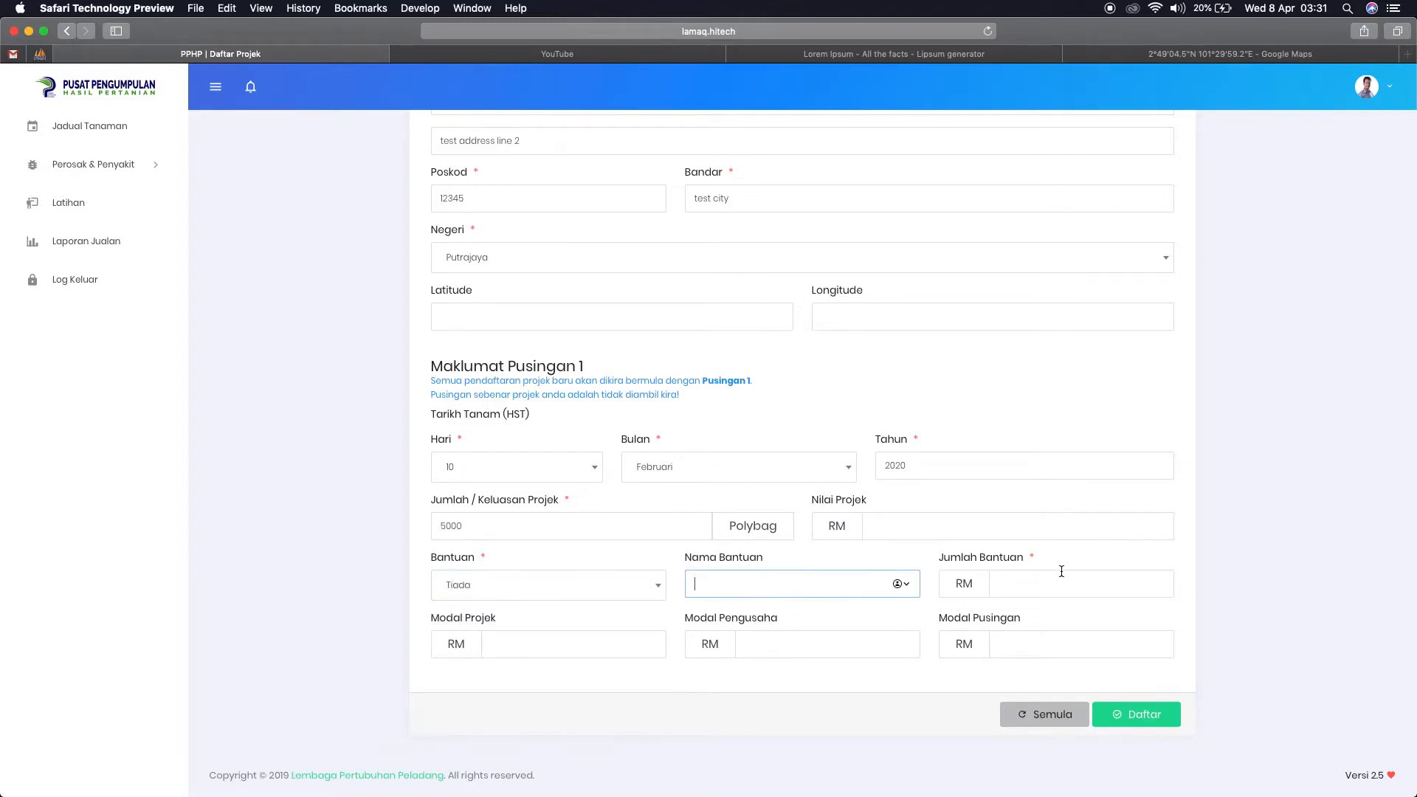
left_click(1053, 589)
type("0")
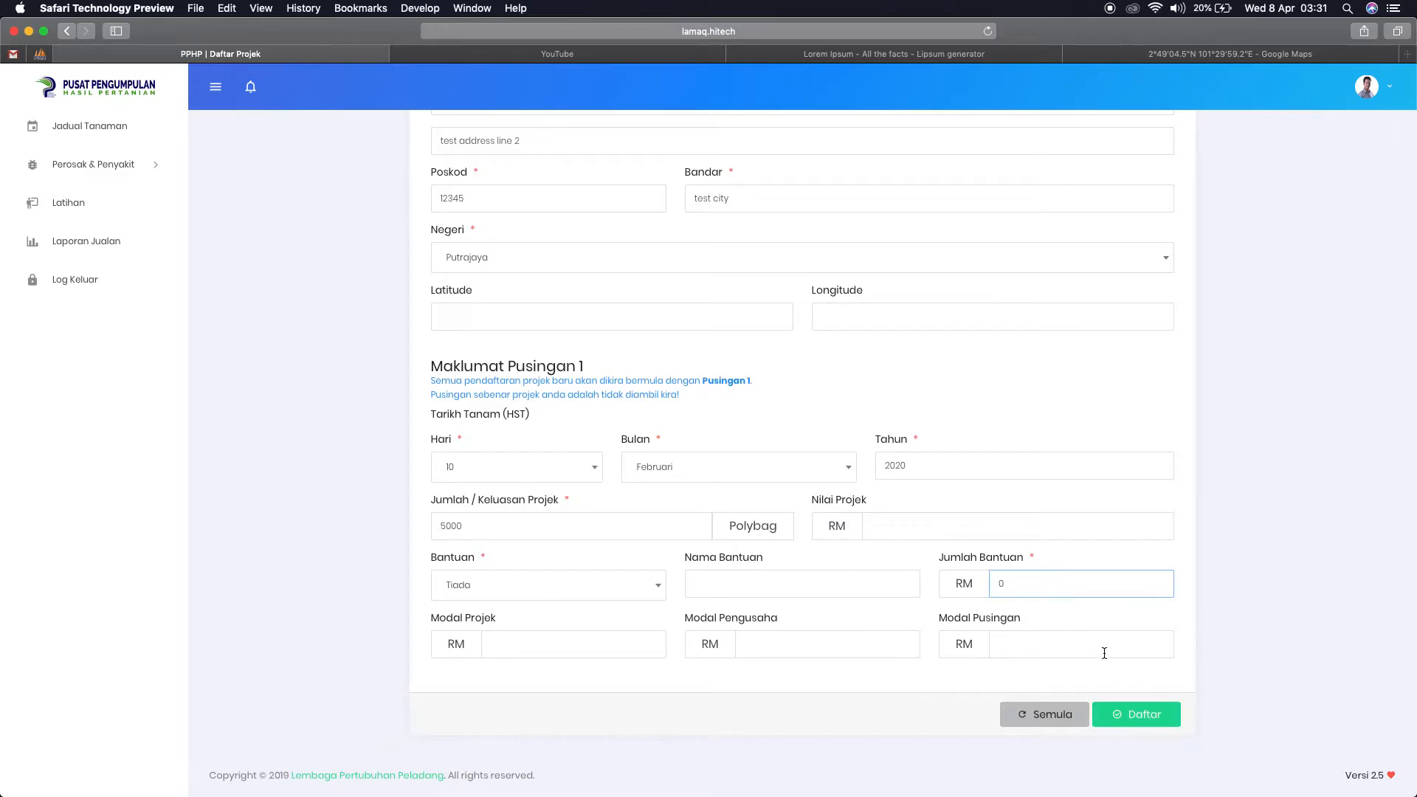
- Submit the new project registration and look over the submitted record
left_click(1137, 713)
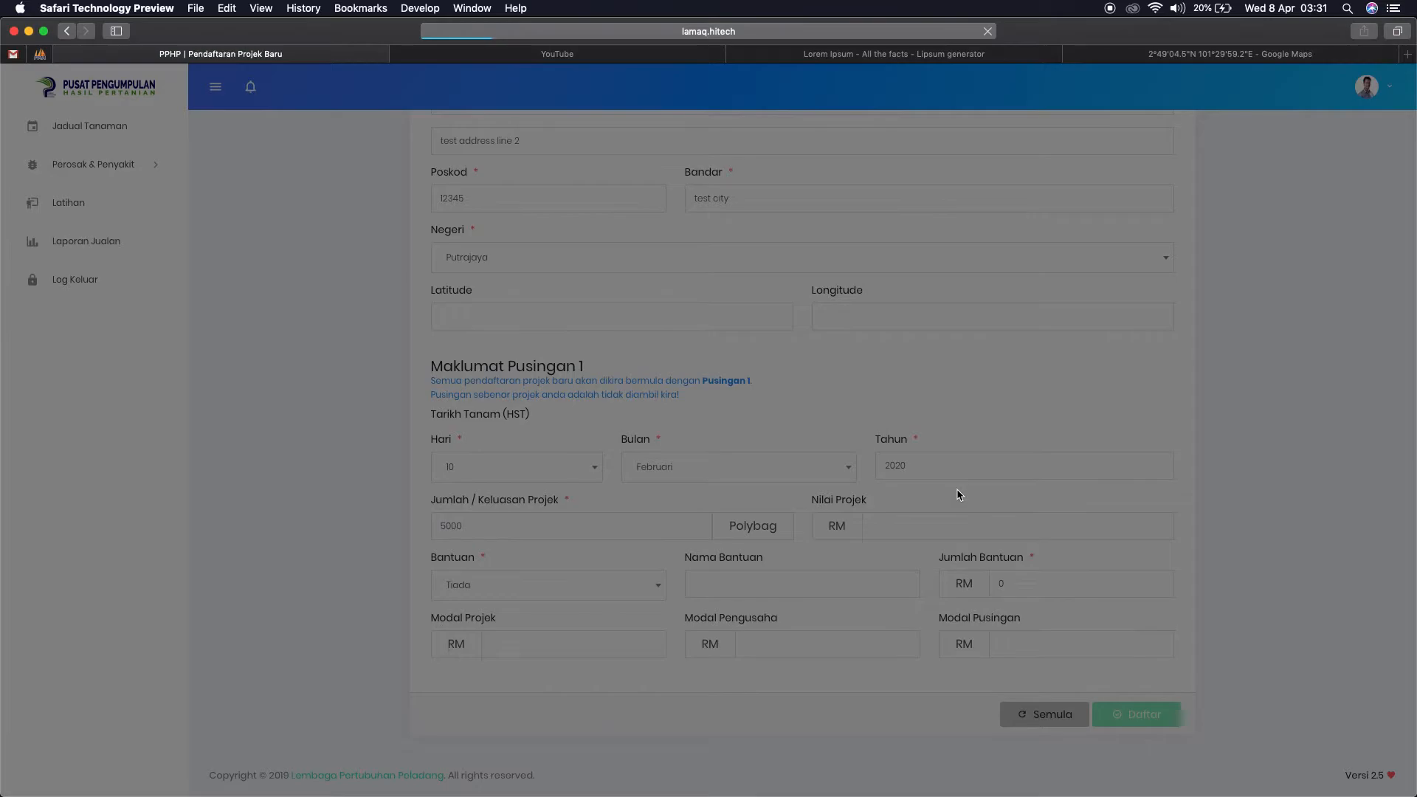
scroll(930, 524, "down", 3)
scroll(932, 524, "up", 3)
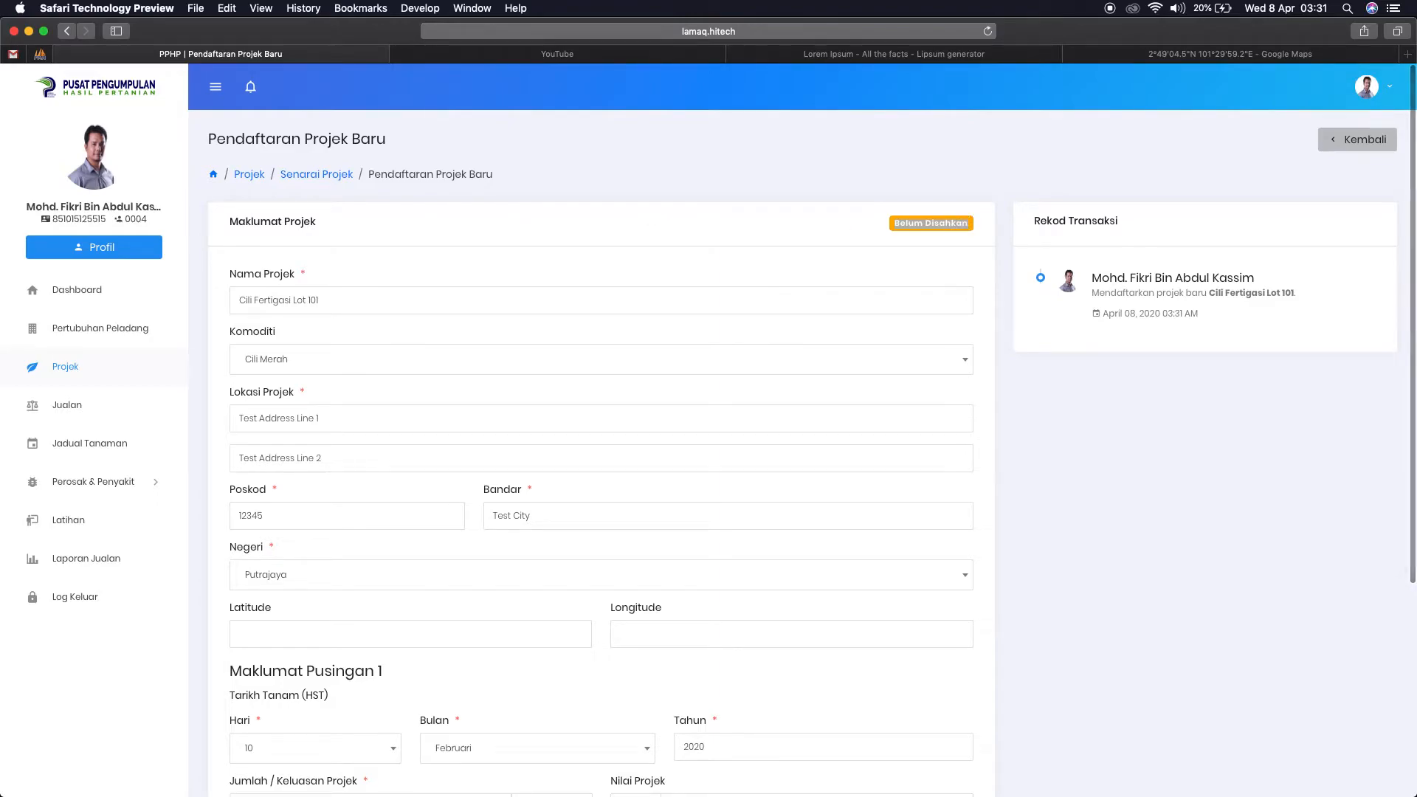
- Go to the dashboard, open the project approval notification and examine the approved project's profile
key("super+Tab")
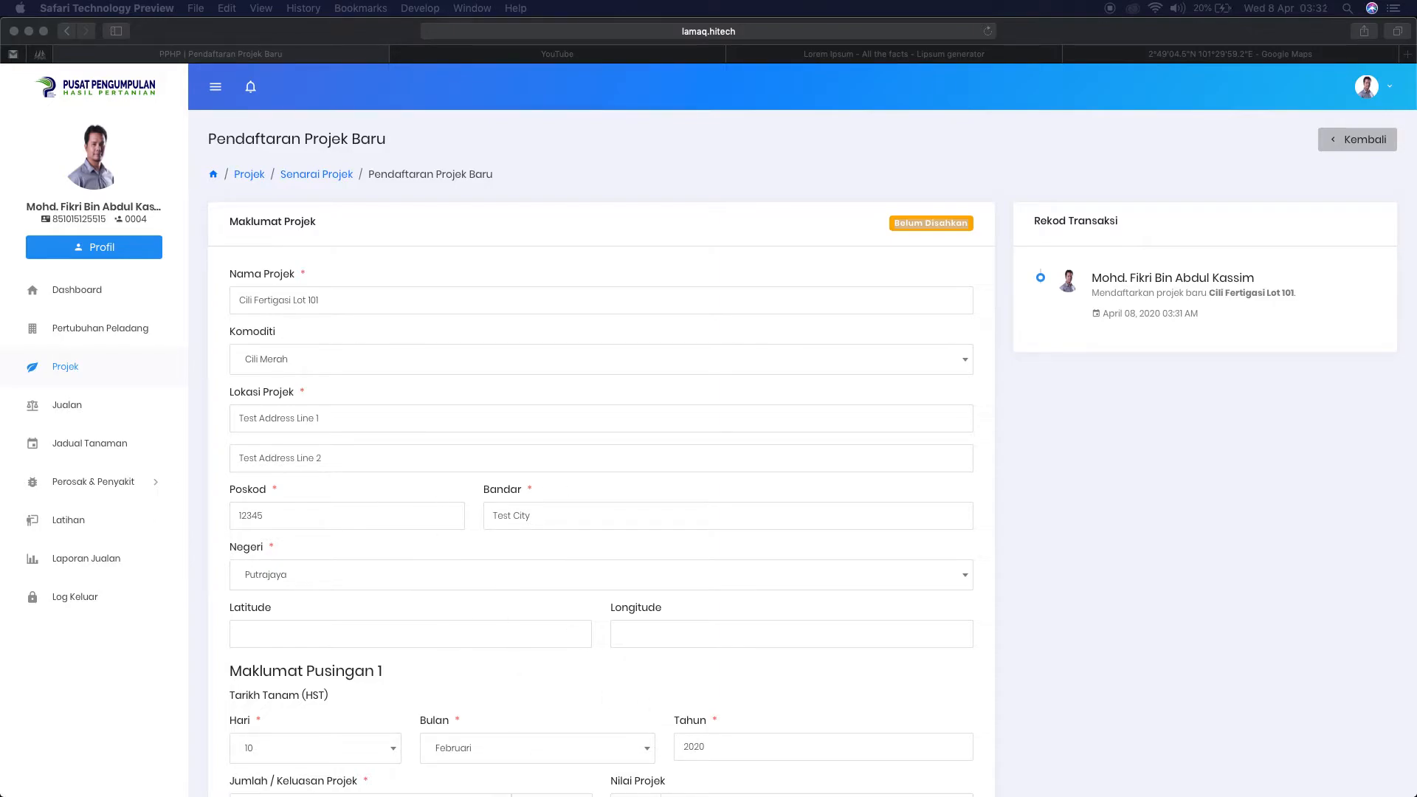
left_click(622, 135)
left_click(100, 87)
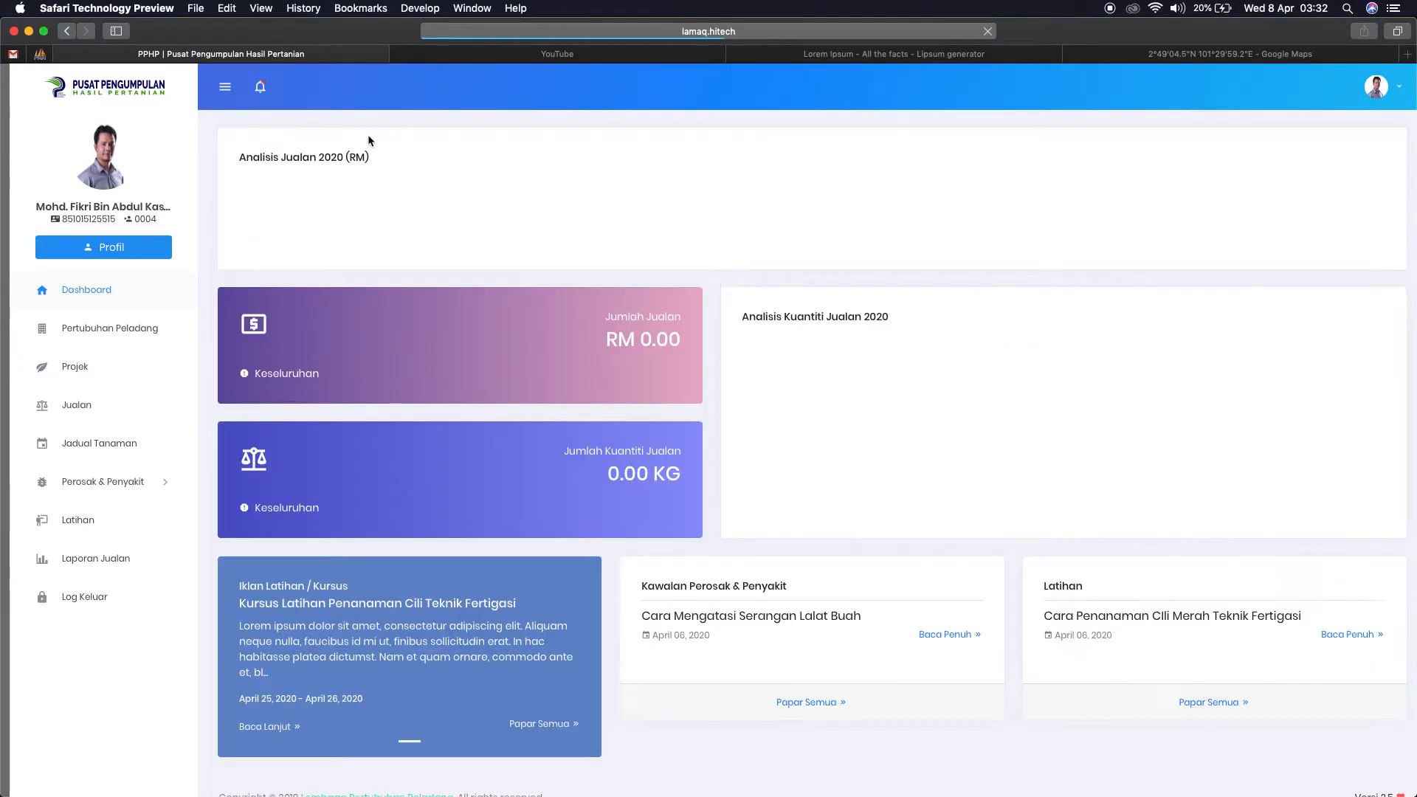
left_click(250, 86)
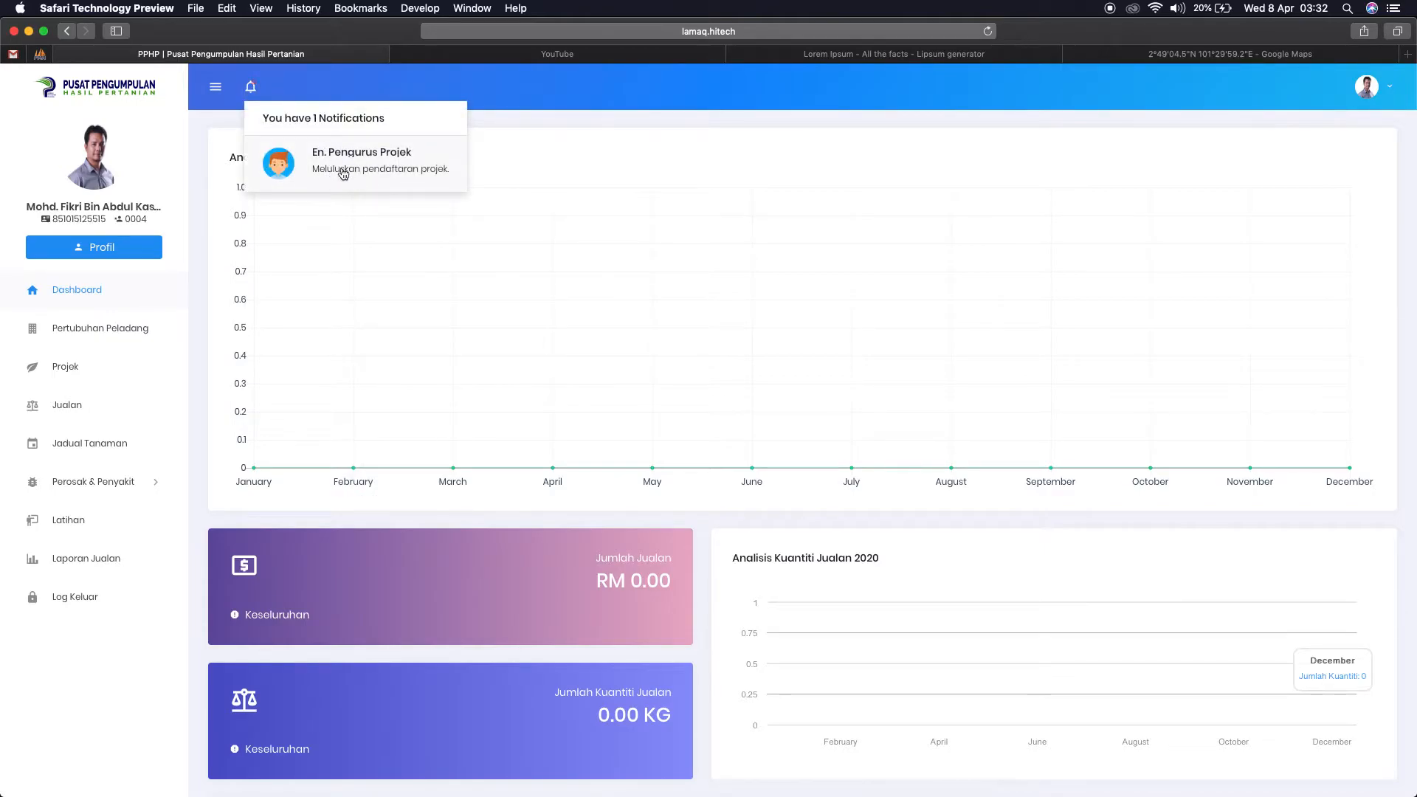
left_click(346, 170)
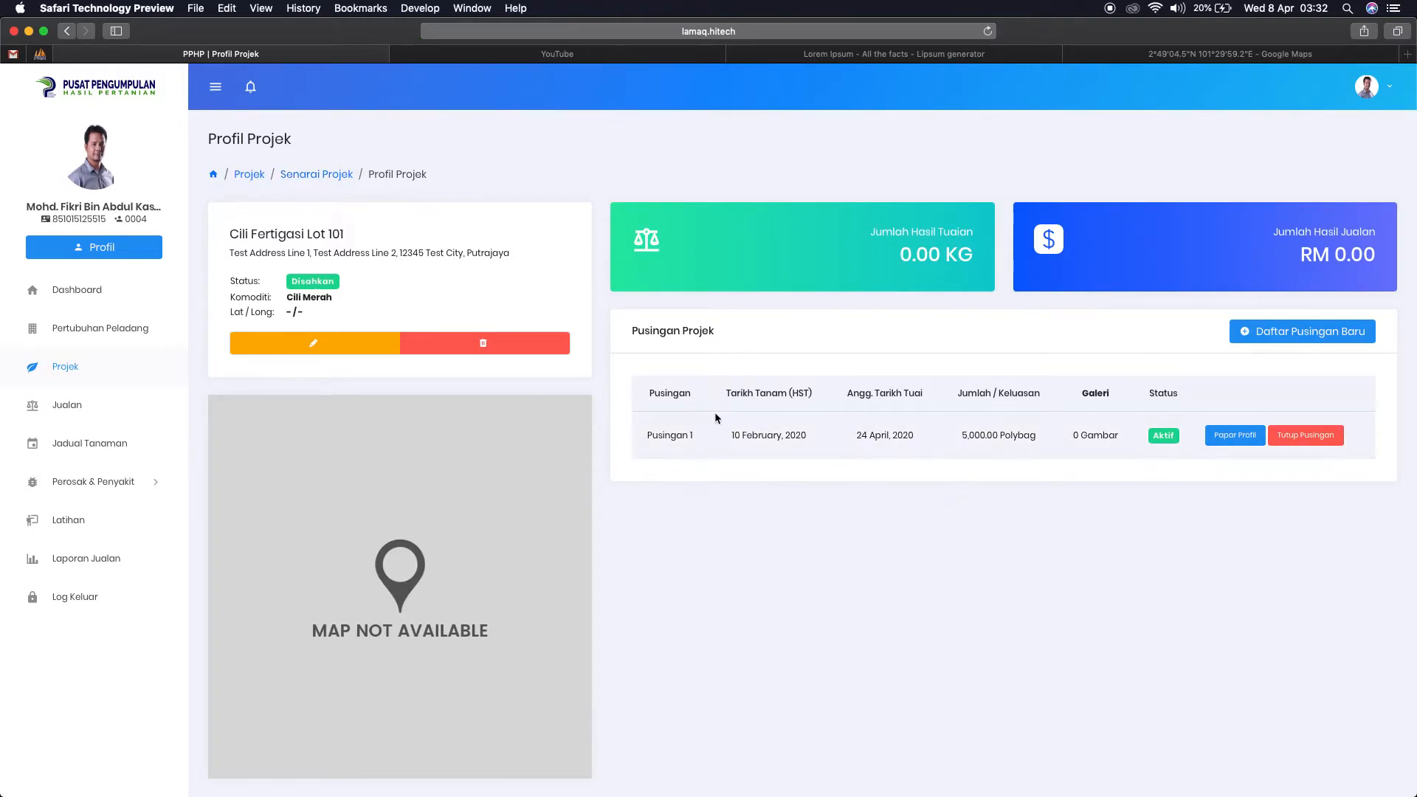
left_click_drag(230, 234, 345, 233)
scroll(345, 232, "up", 1)
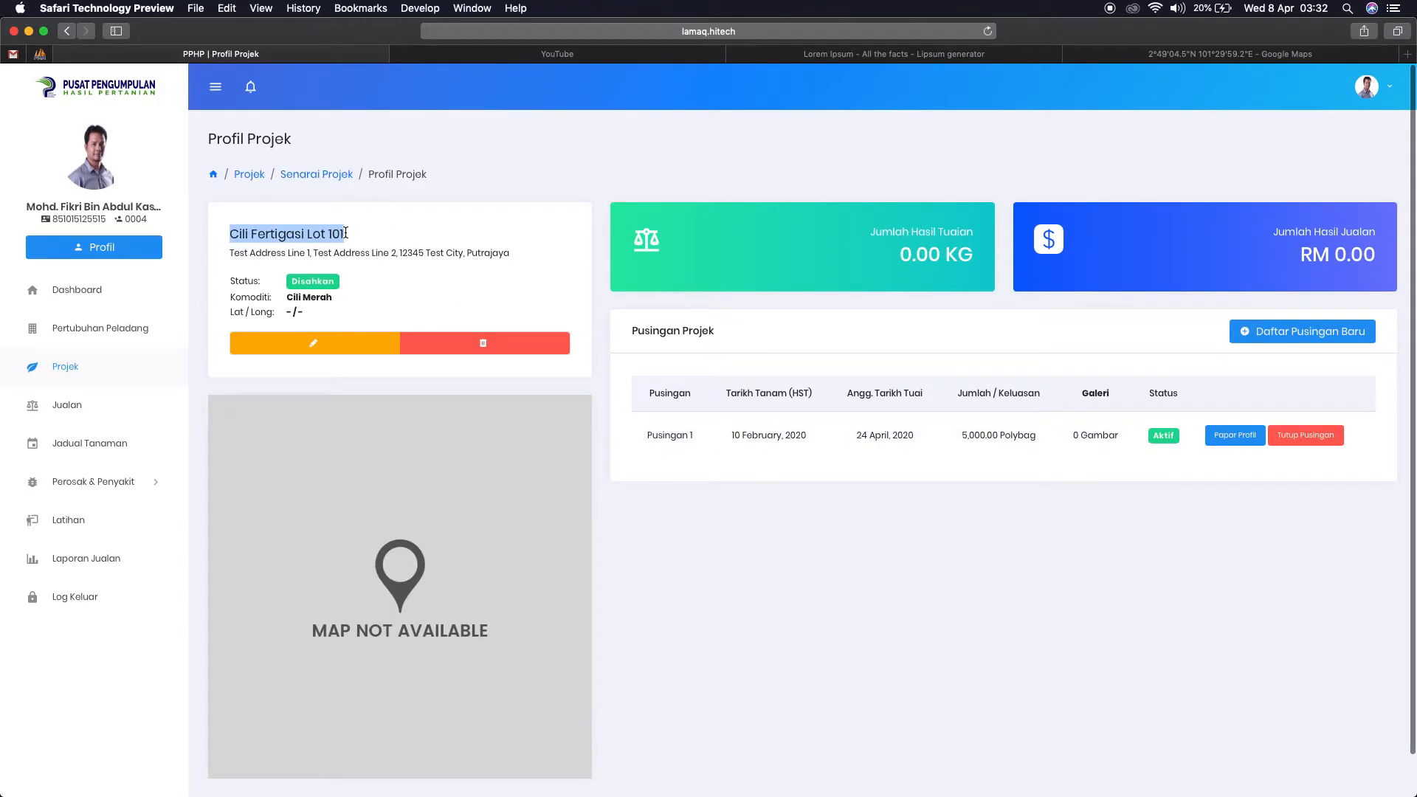
left_click(711, 481)
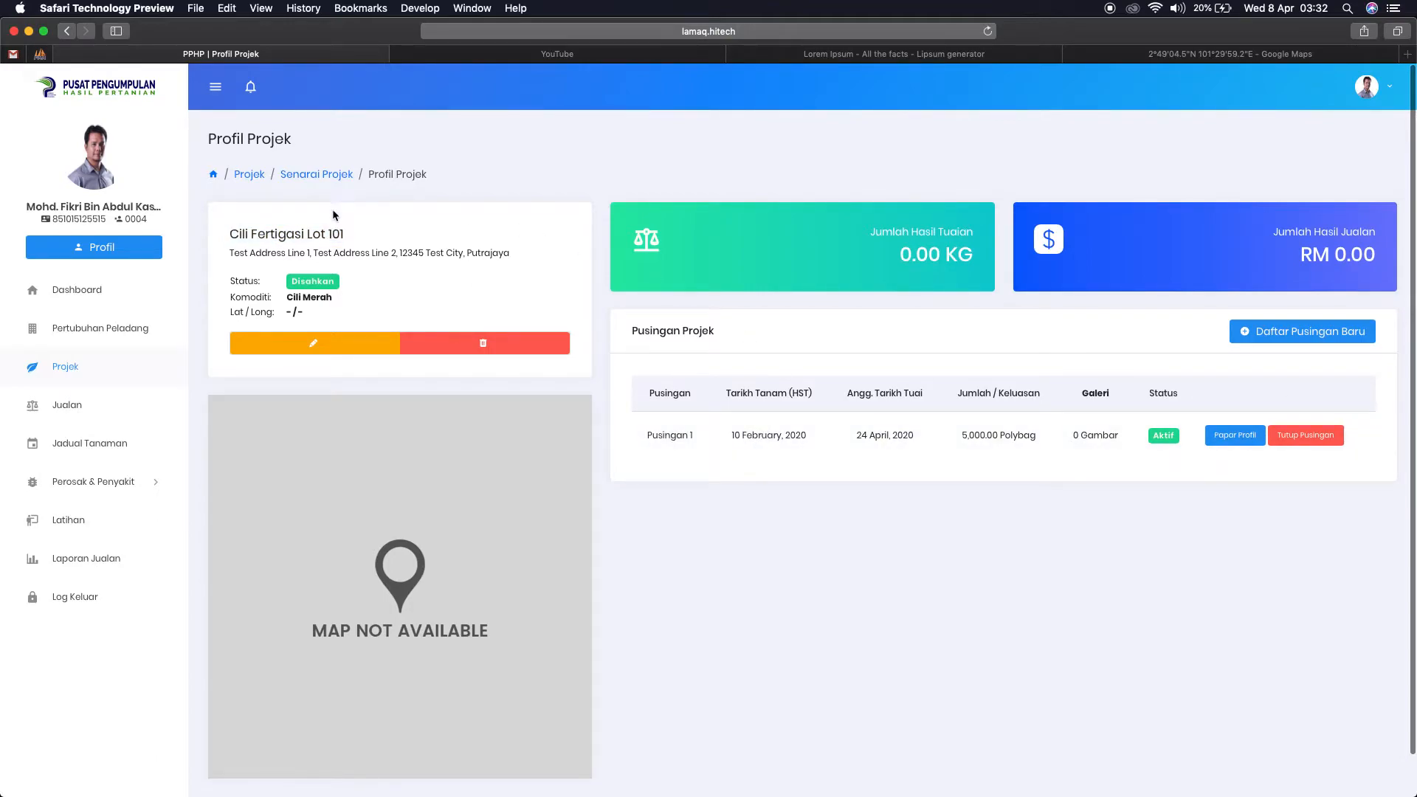
- Compare both projects in the project list and open the profile of Cili Fertigasi Lot 101
left_click(306, 177)
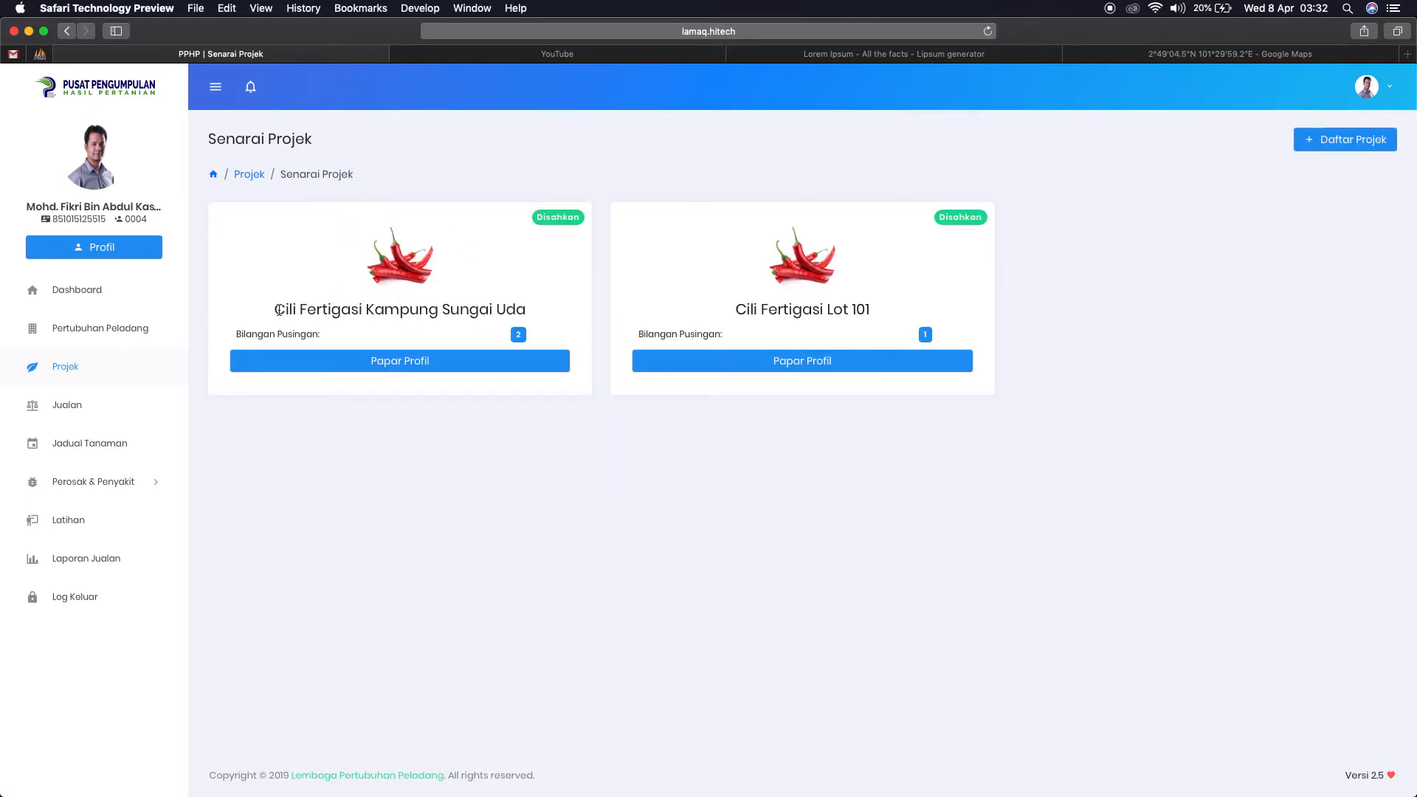
left_click_drag(279, 310, 528, 310)
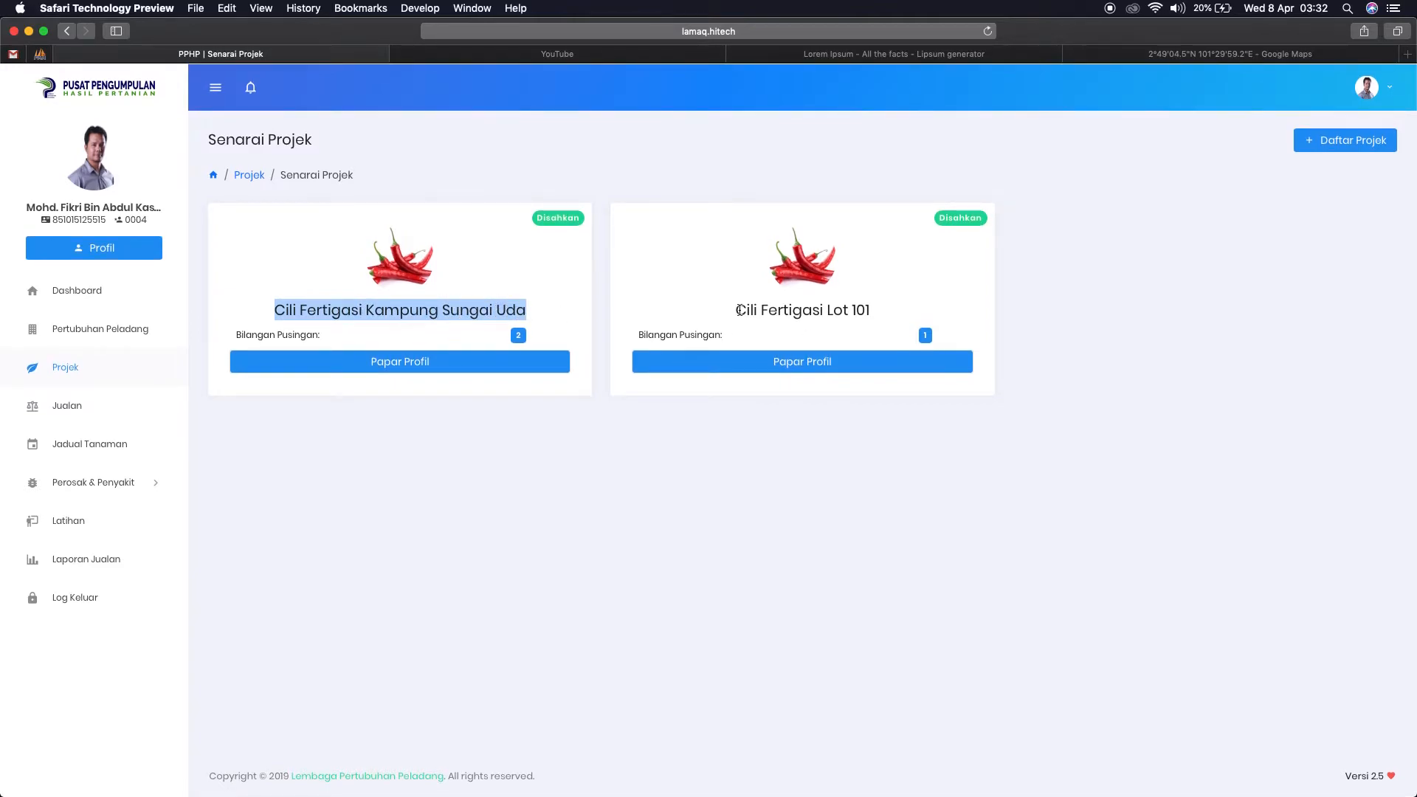
left_click_drag(736, 311, 820, 311)
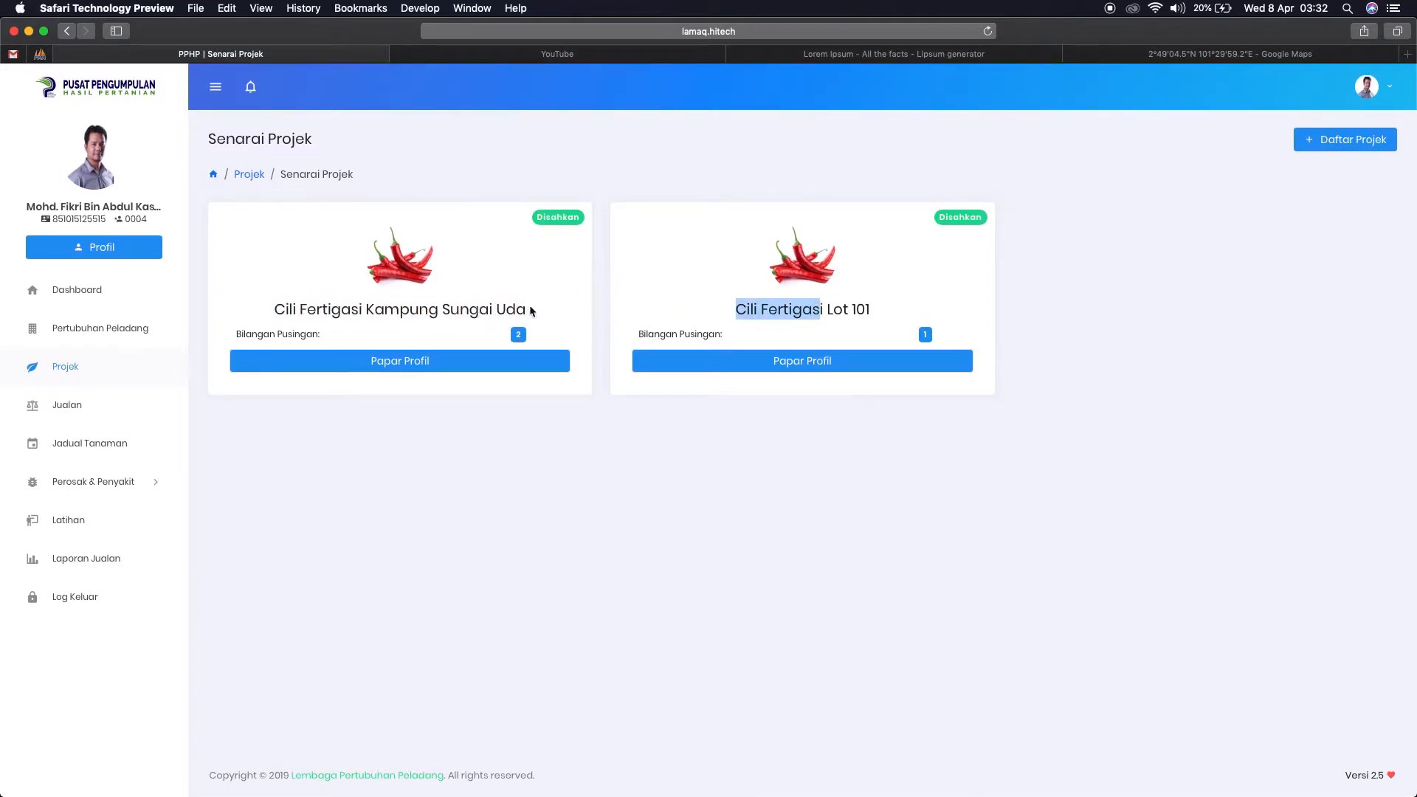
left_click(877, 328)
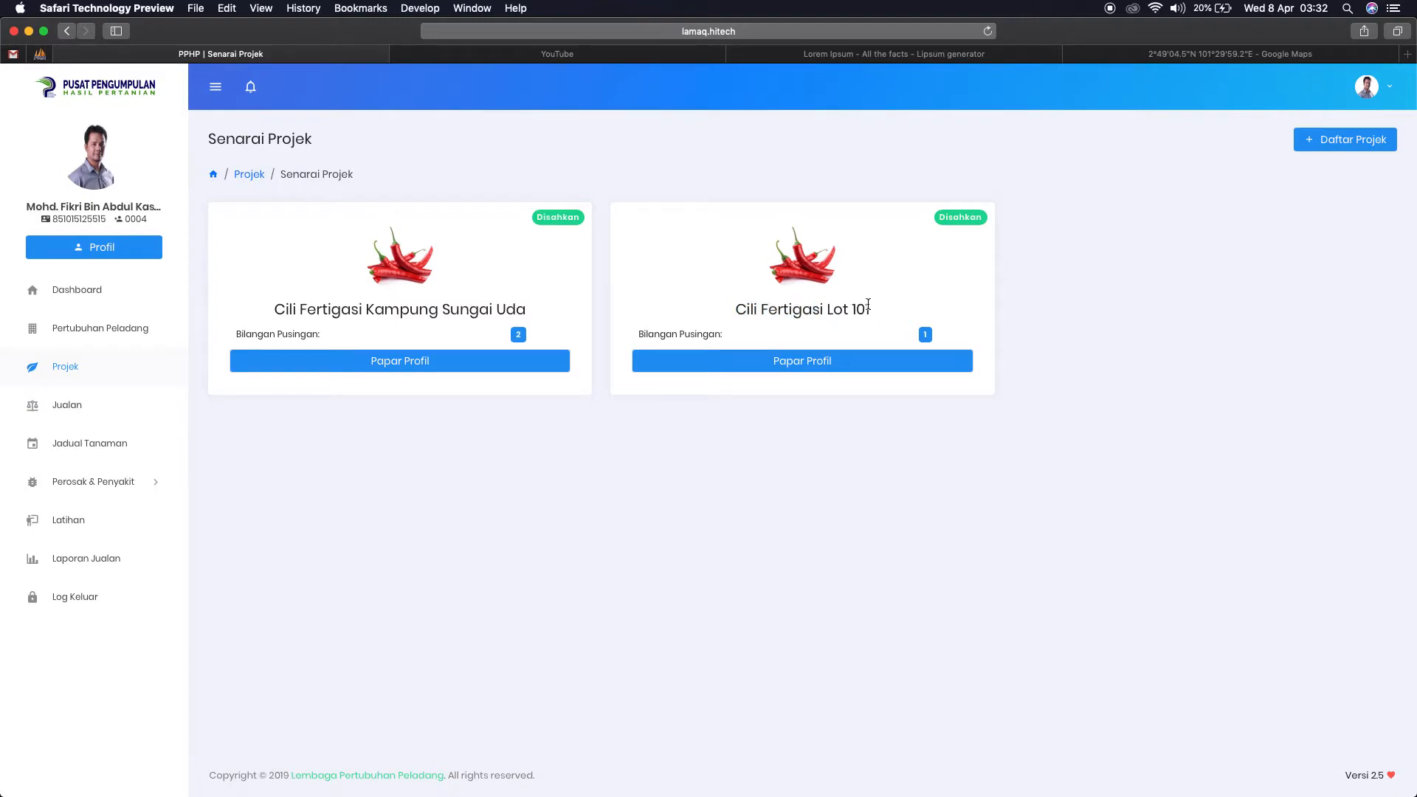
left_click_drag(870, 308, 829, 308)
left_click(825, 316)
left_click(819, 364)
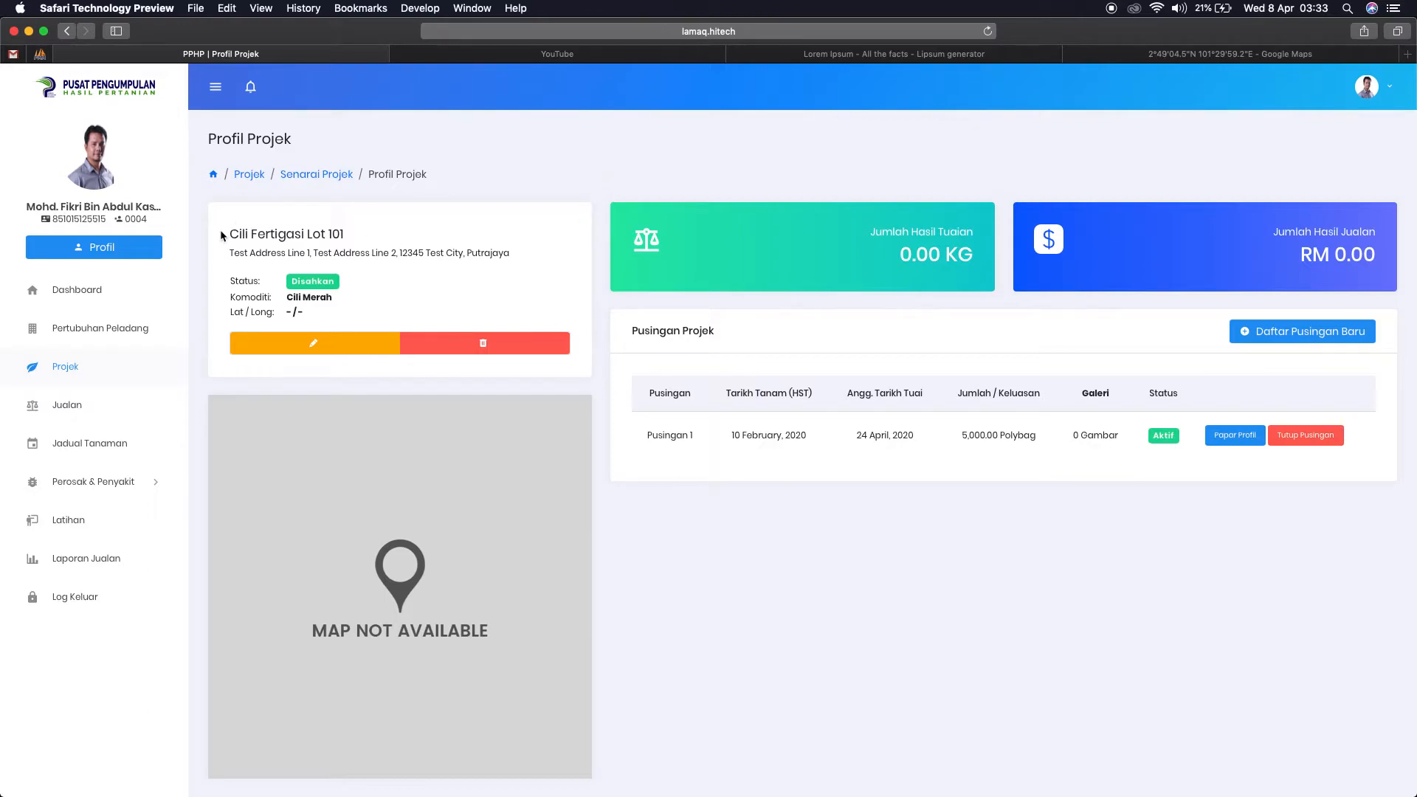
- Examine the project name and the Pusingan 1 row in the profile of Cili Fertigasi Lot 101
left_click_drag(232, 234, 366, 234)
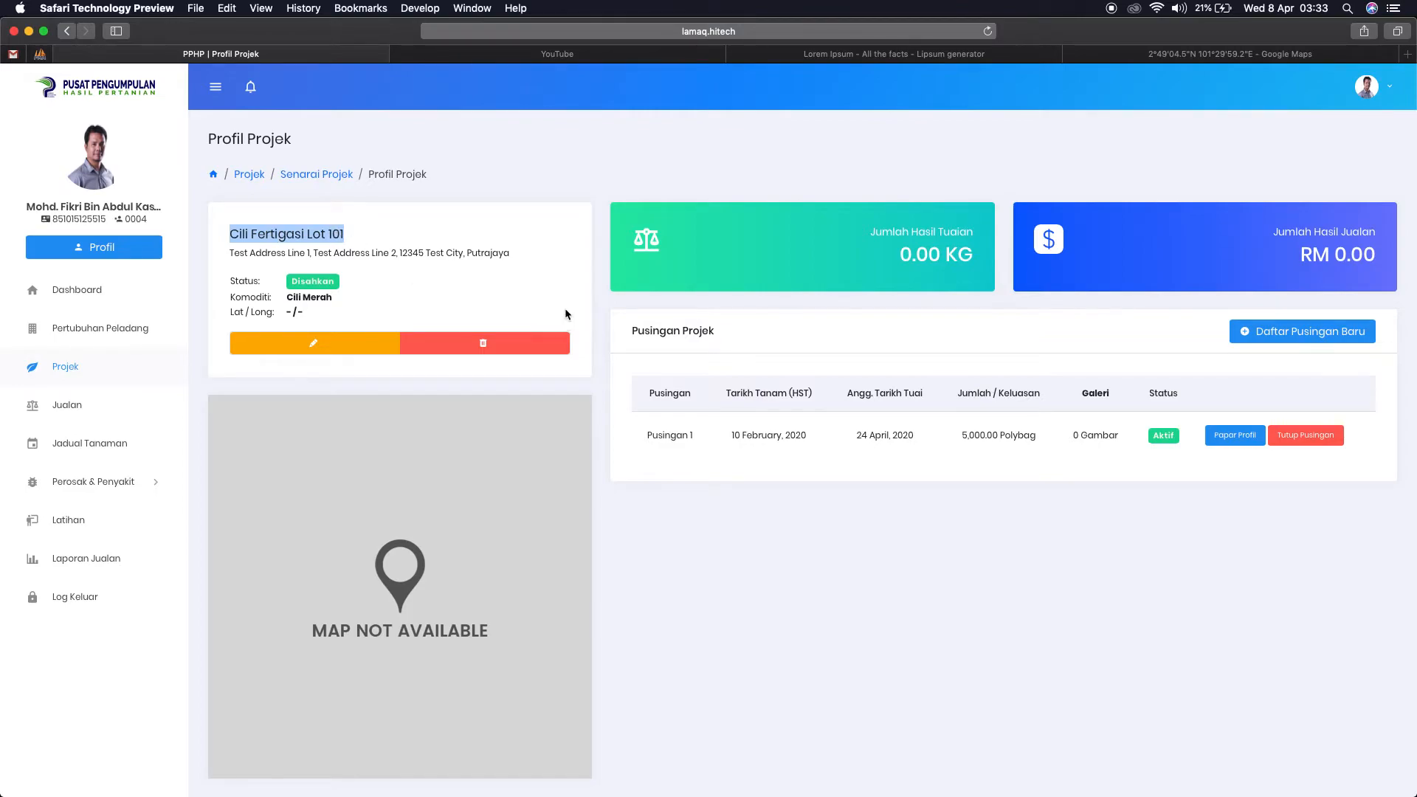
left_click(310, 238)
left_click_drag(231, 234, 419, 241)
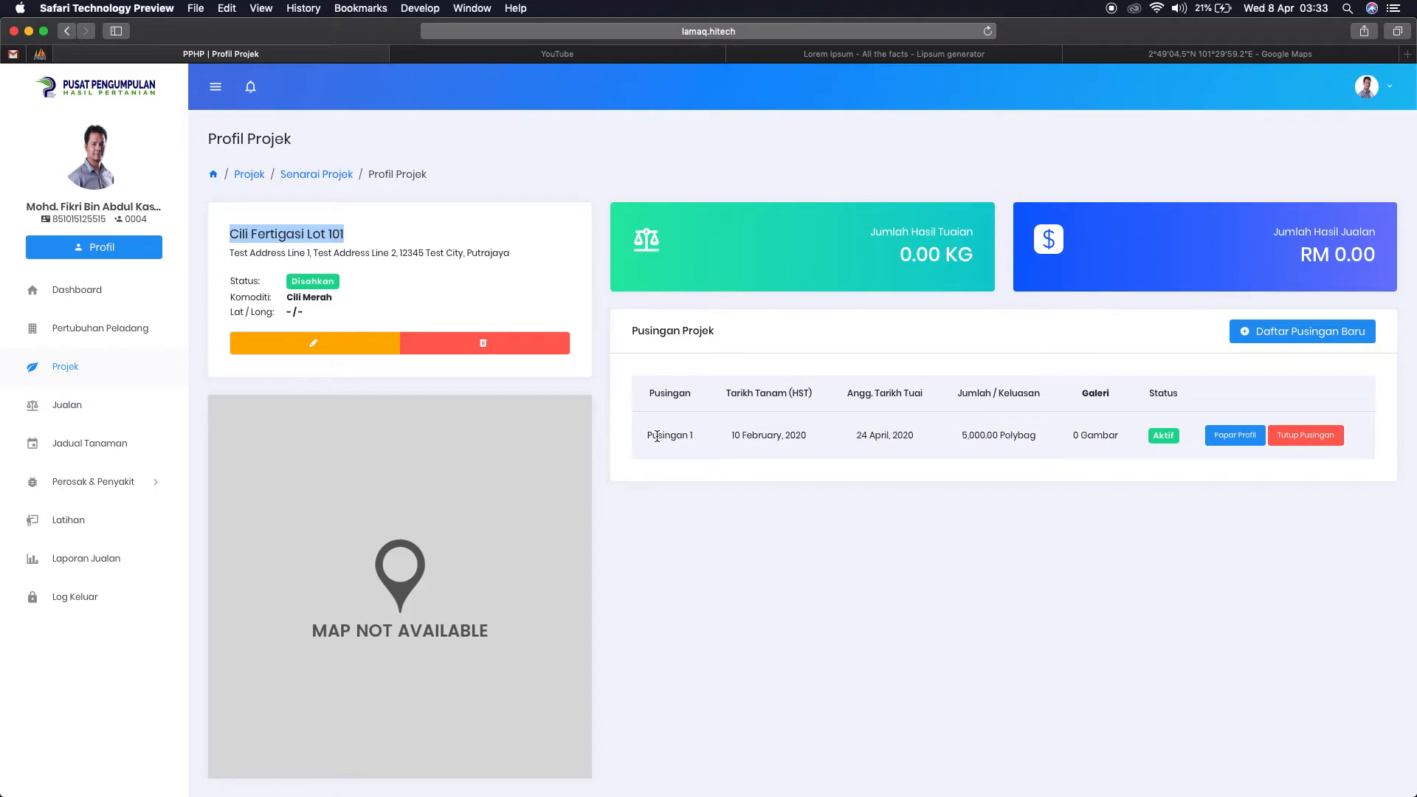
left_click_drag(658, 434, 989, 443)
left_click(1091, 452)
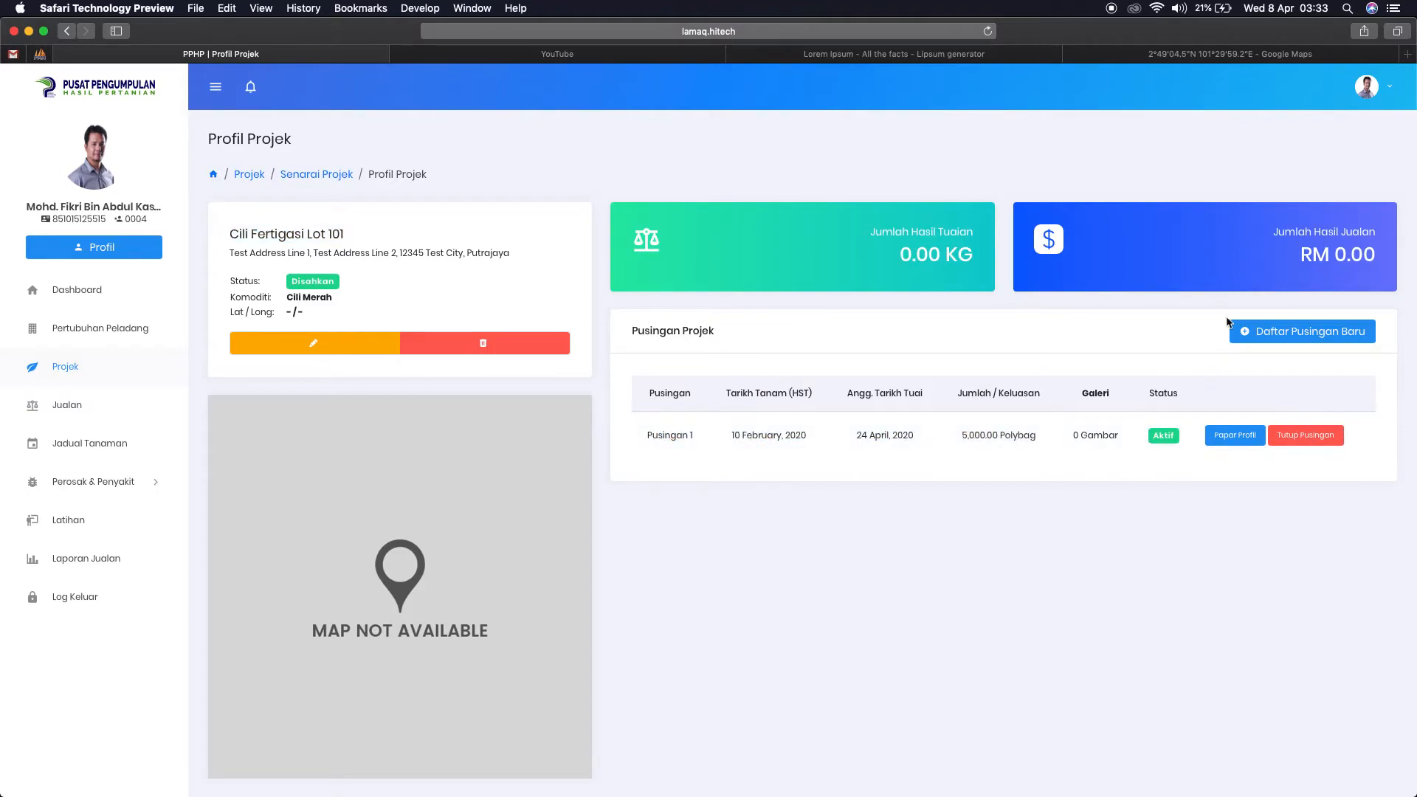
- Open the profile of Cili Fertigasi Kampung Sungai Uda from the project list and compare the status of its two cycles
left_click(323, 176)
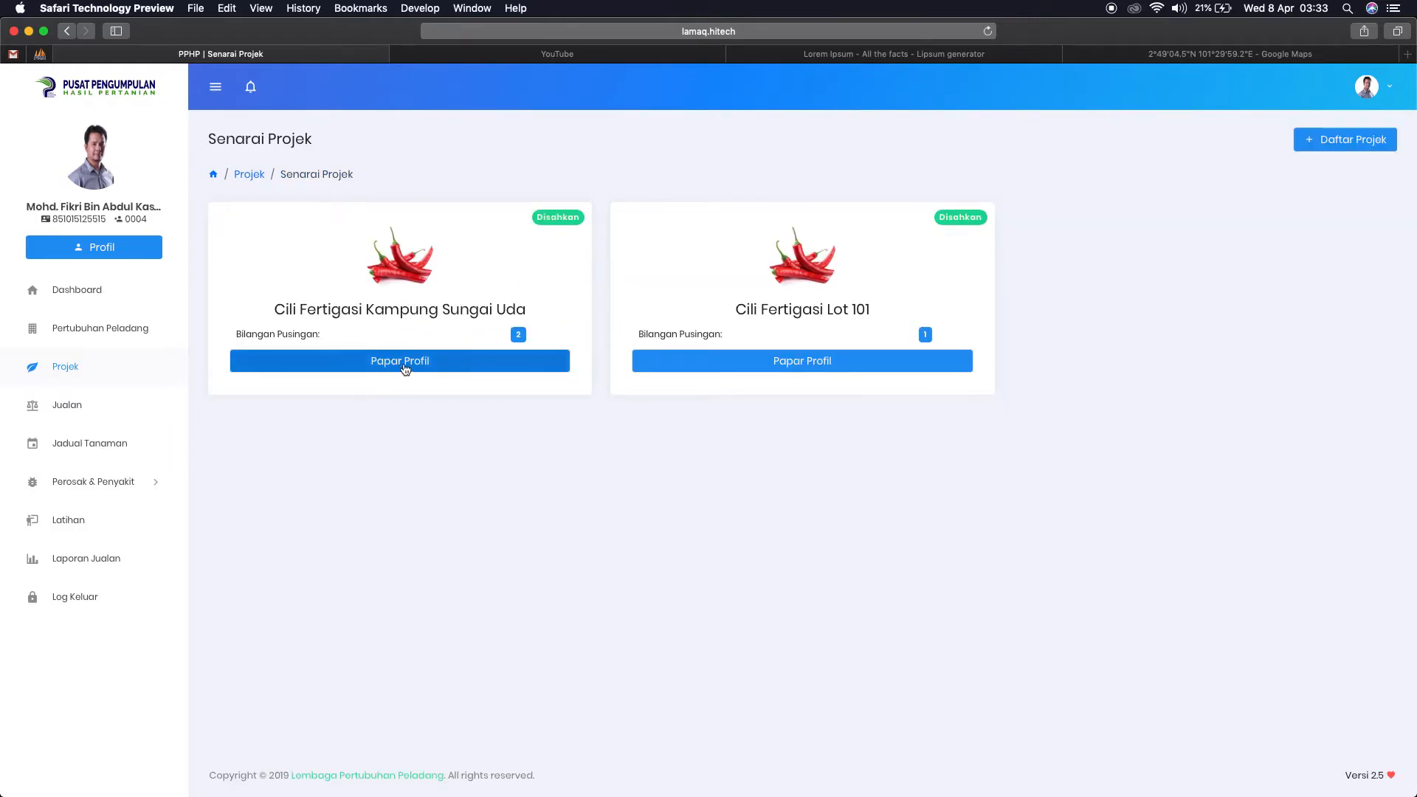
left_click(405, 369)
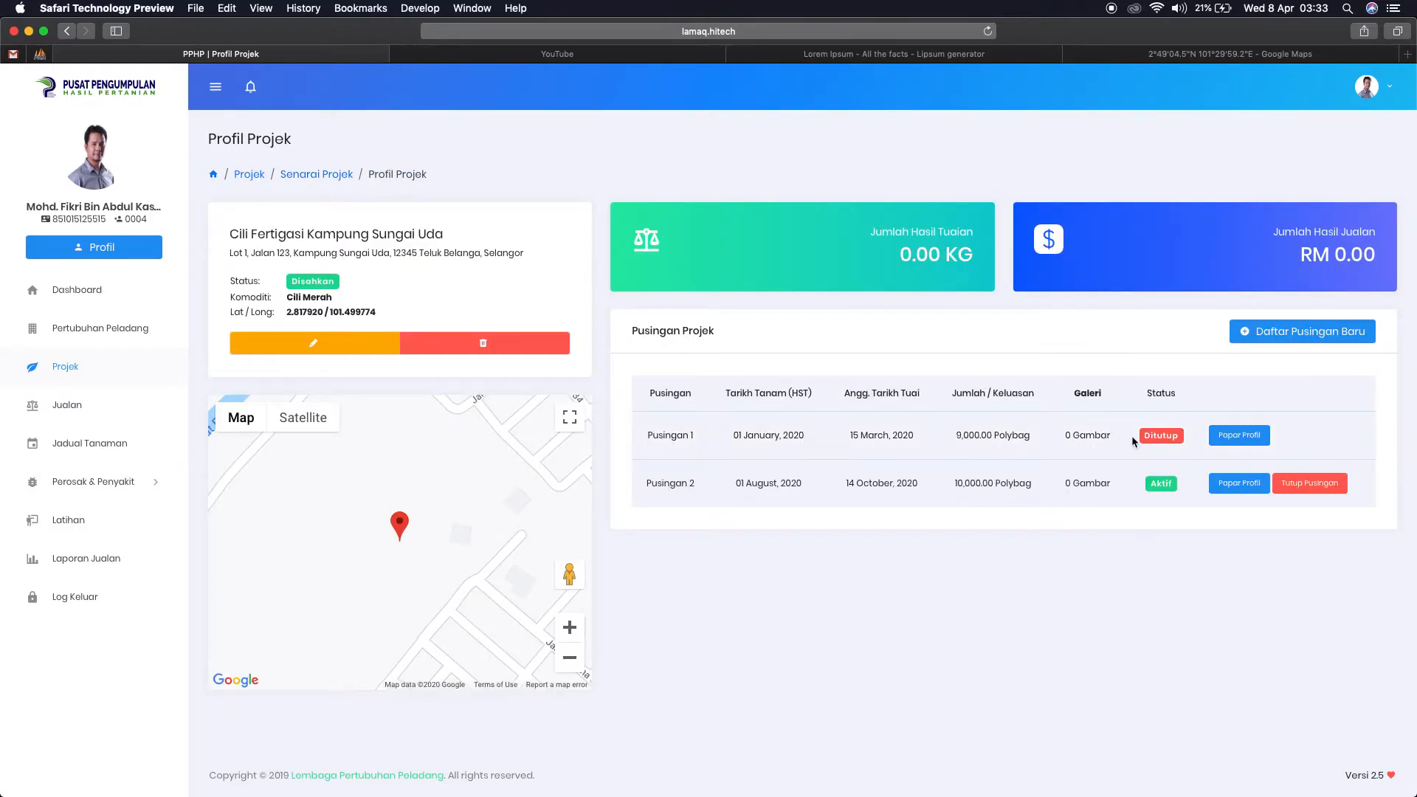
left_click_drag(1144, 435, 1179, 436)
left_click(1151, 484)
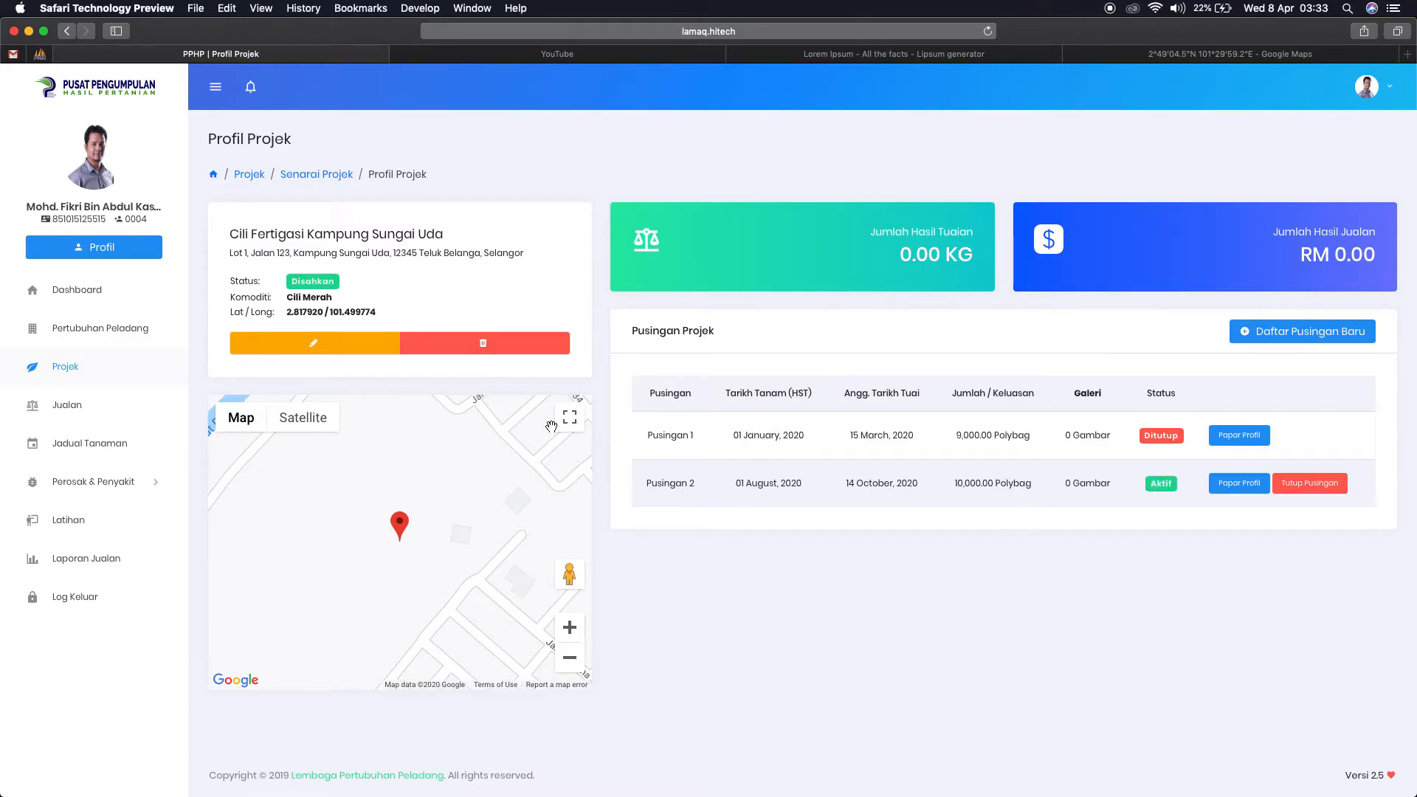
- Start a new project registration from the project list, named Projek Tanaman Halia, with Halia as the commodity
left_click(327, 176)
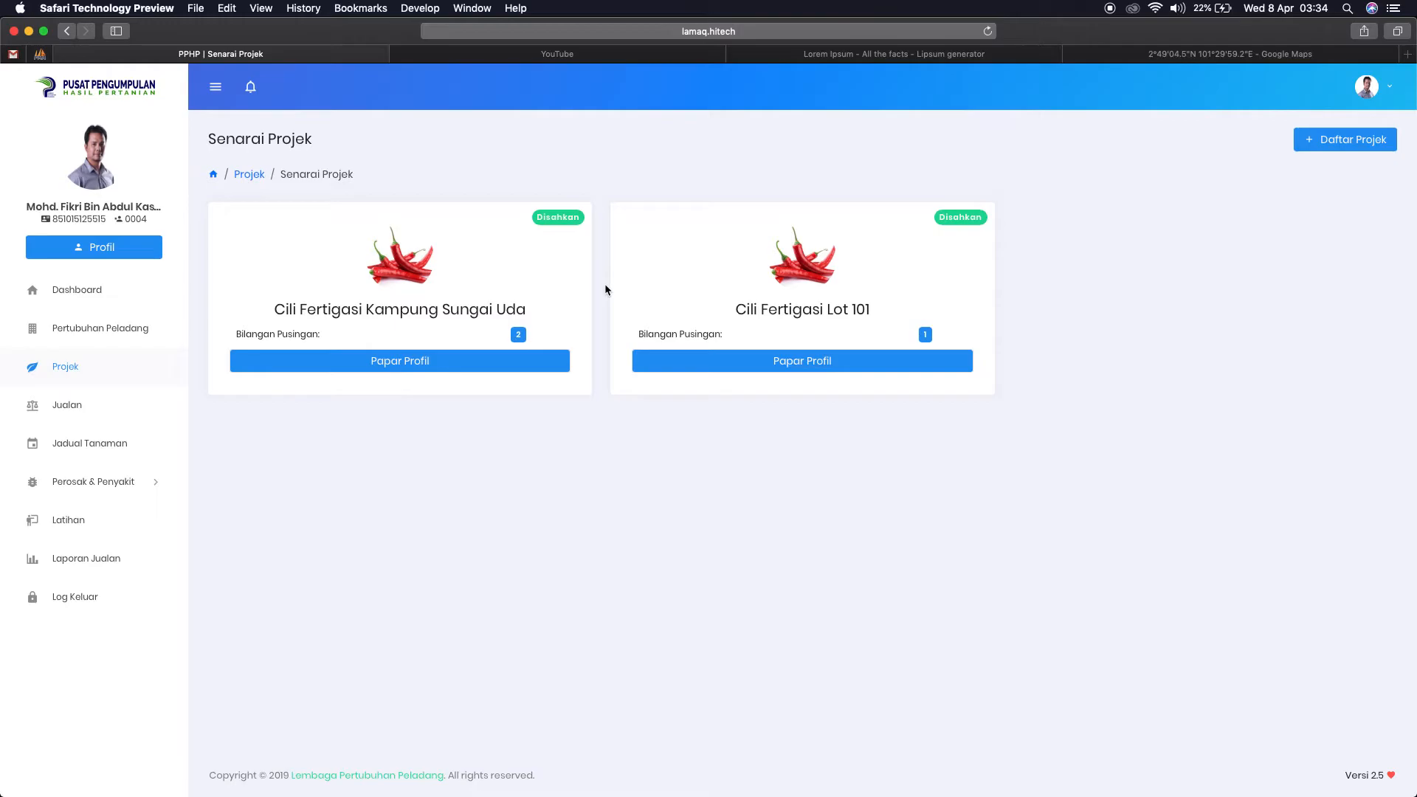
left_click(1329, 139)
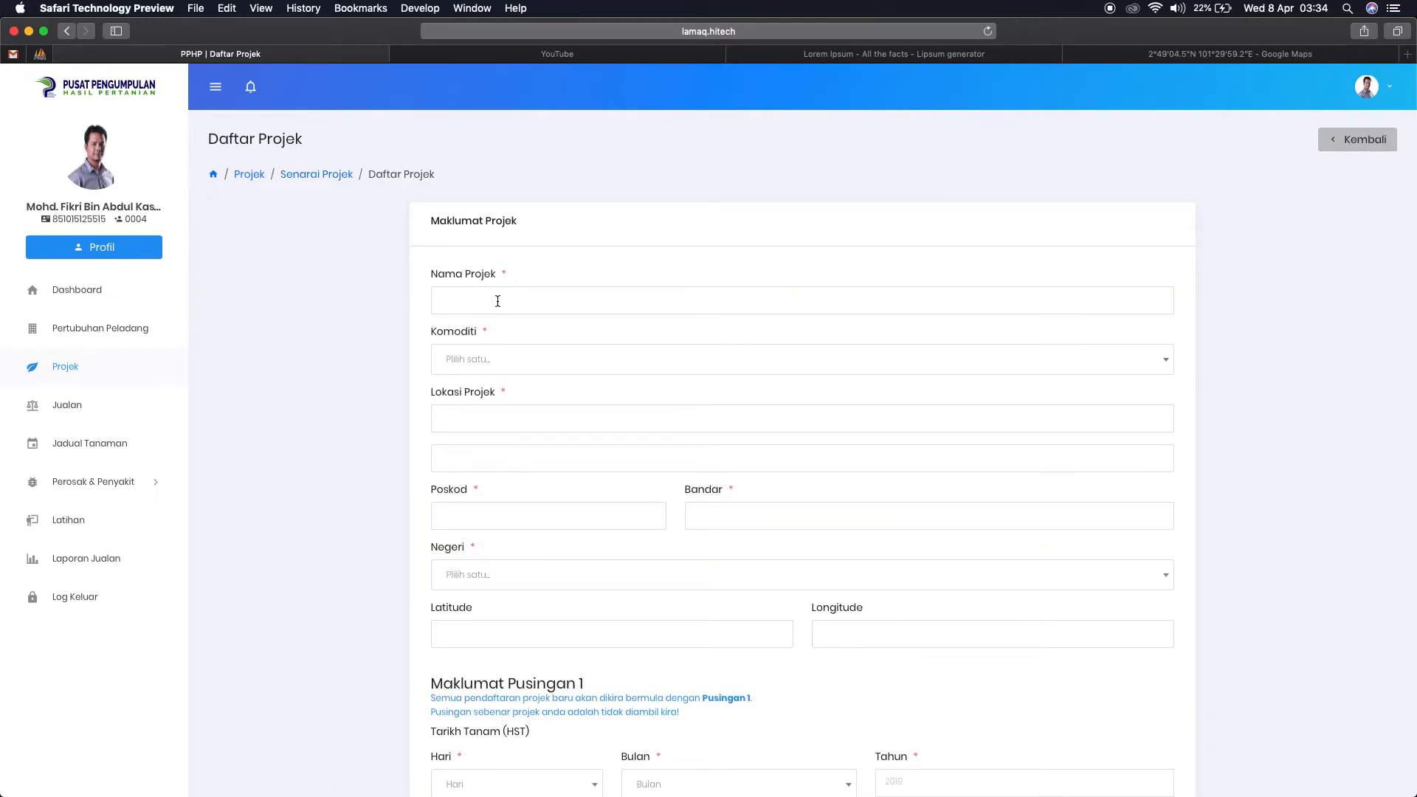
left_click(498, 301)
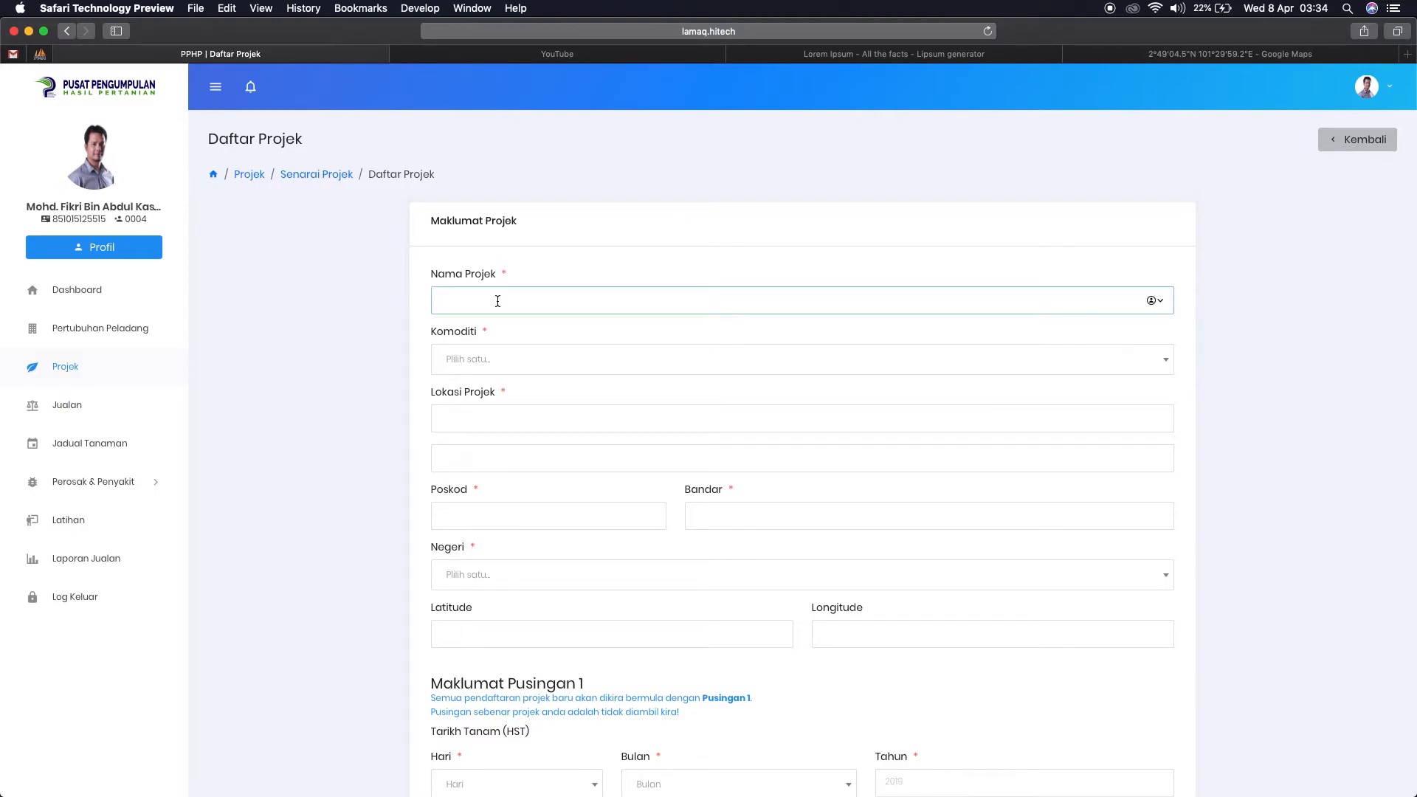
type("Projek Tanaman Halia")
left_click(498, 362)
left_click(493, 414)
- Fill in the first address line and the postcode of the project location
left_click(500, 415)
type("Test ")
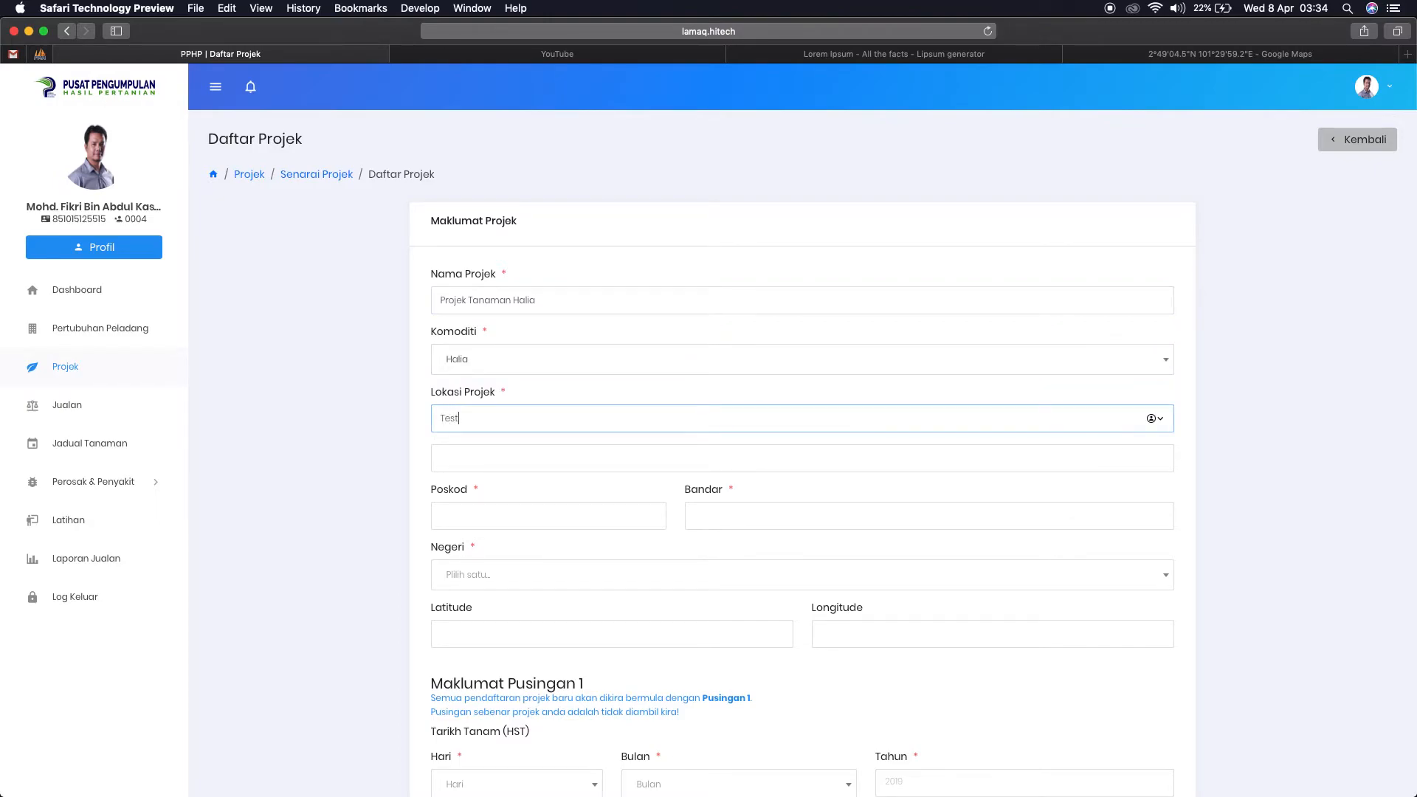
type("address")
key("Tab")
key("Tab")
type("12345")
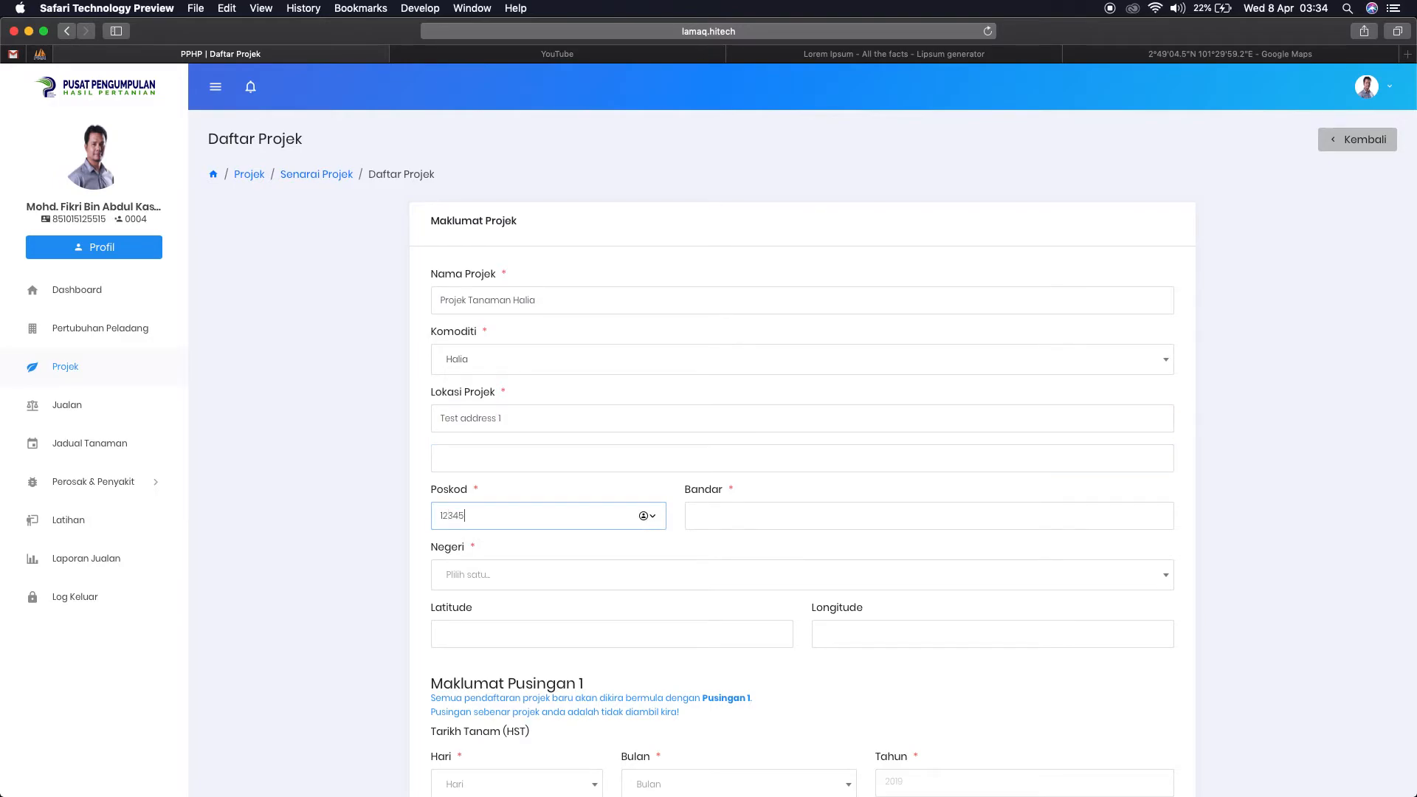
- Extend the project name to Projek Tanaman Halia Tapak 999 and fill in the city
left_click(720, 520)
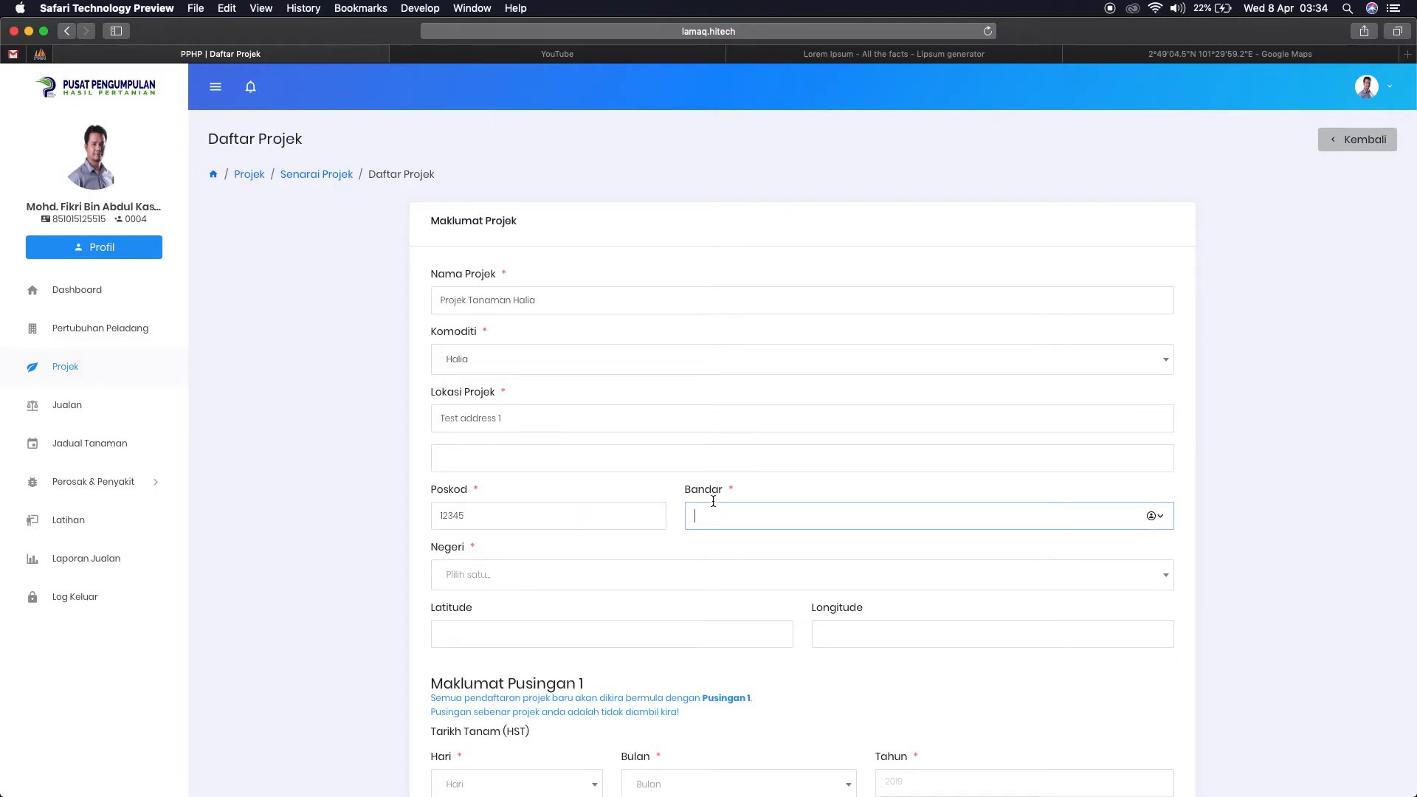
left_click(613, 299)
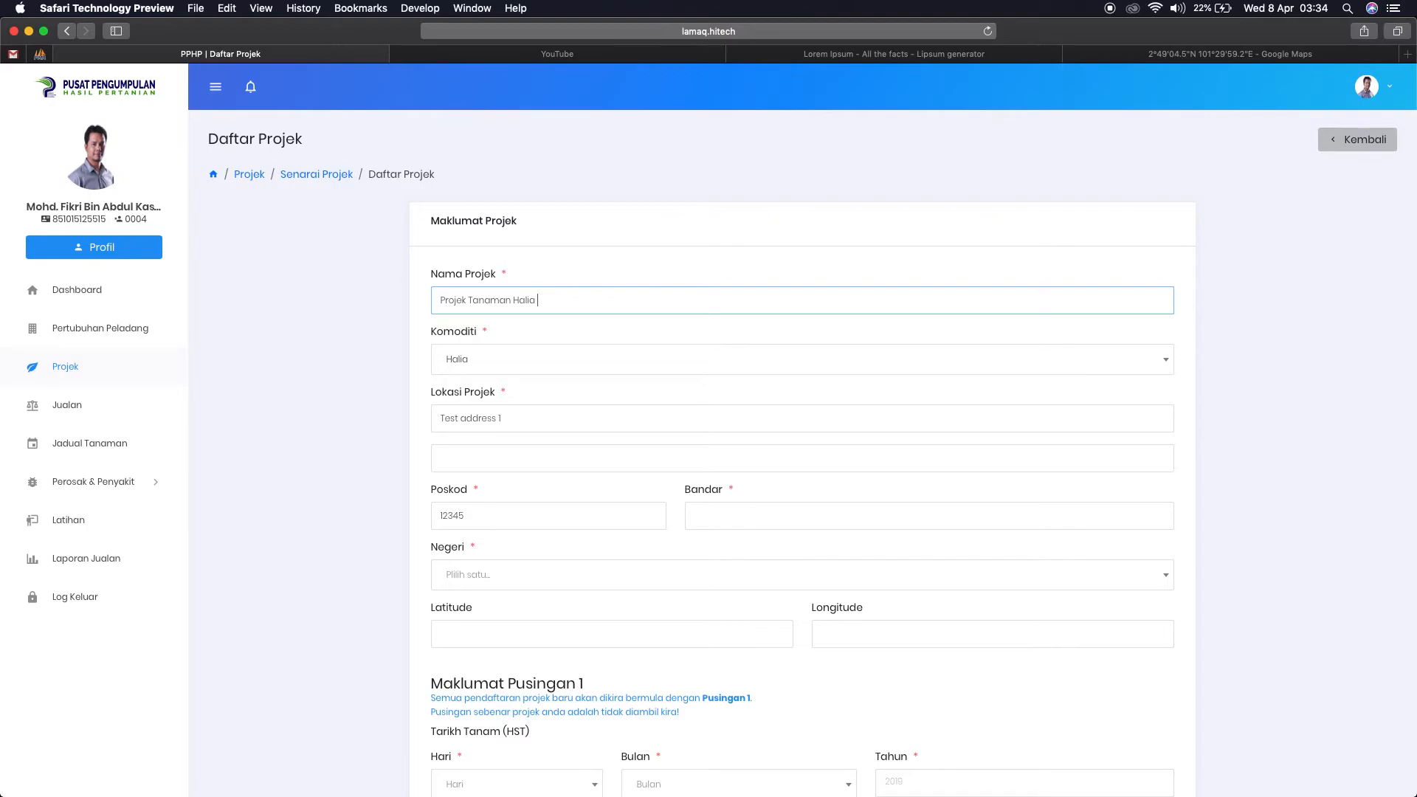
type("Tapak 999")
left_click(723, 515)
type("test city")
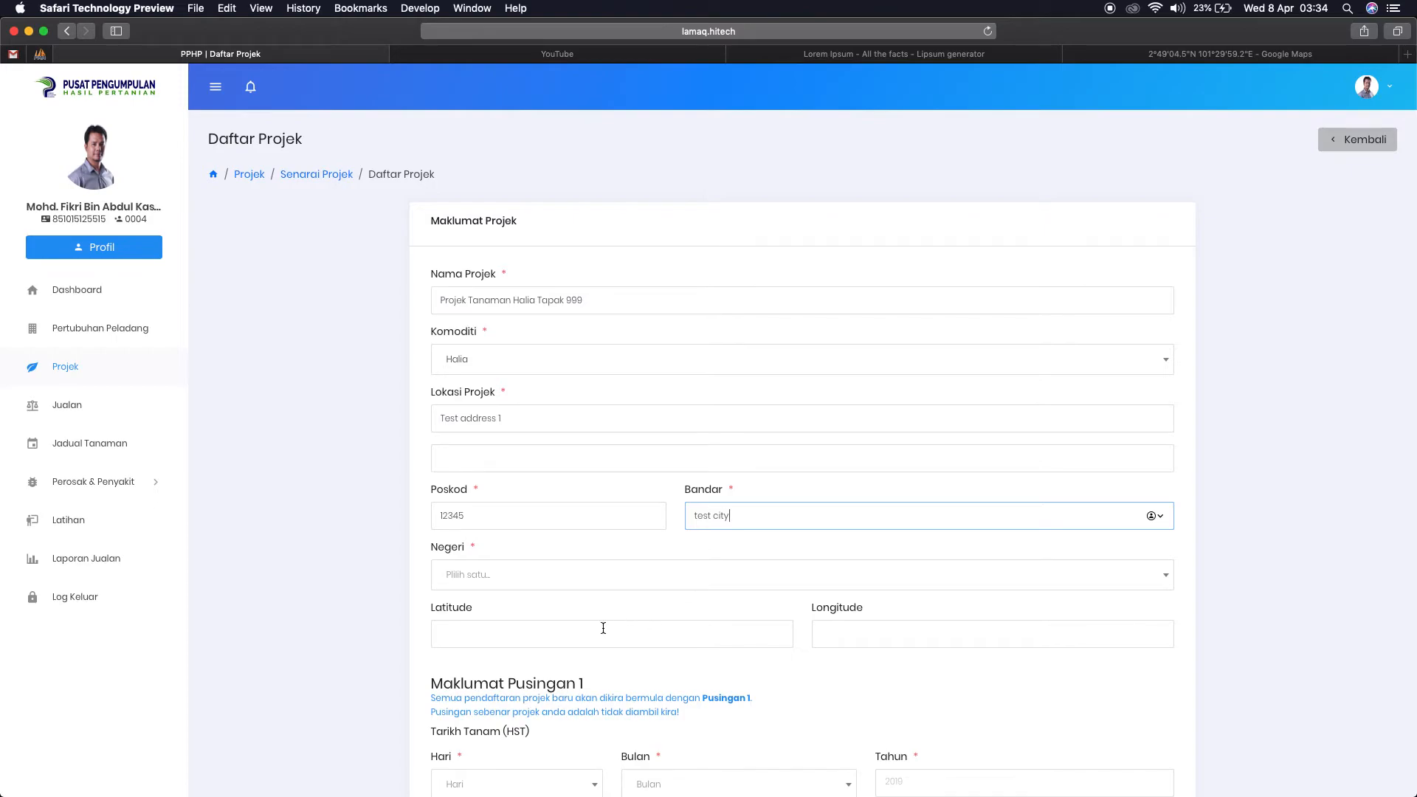
- Set the project's state to Selangor, leaving the latitude and longitude empty
left_click(580, 585)
scroll(546, 640, "down", 5)
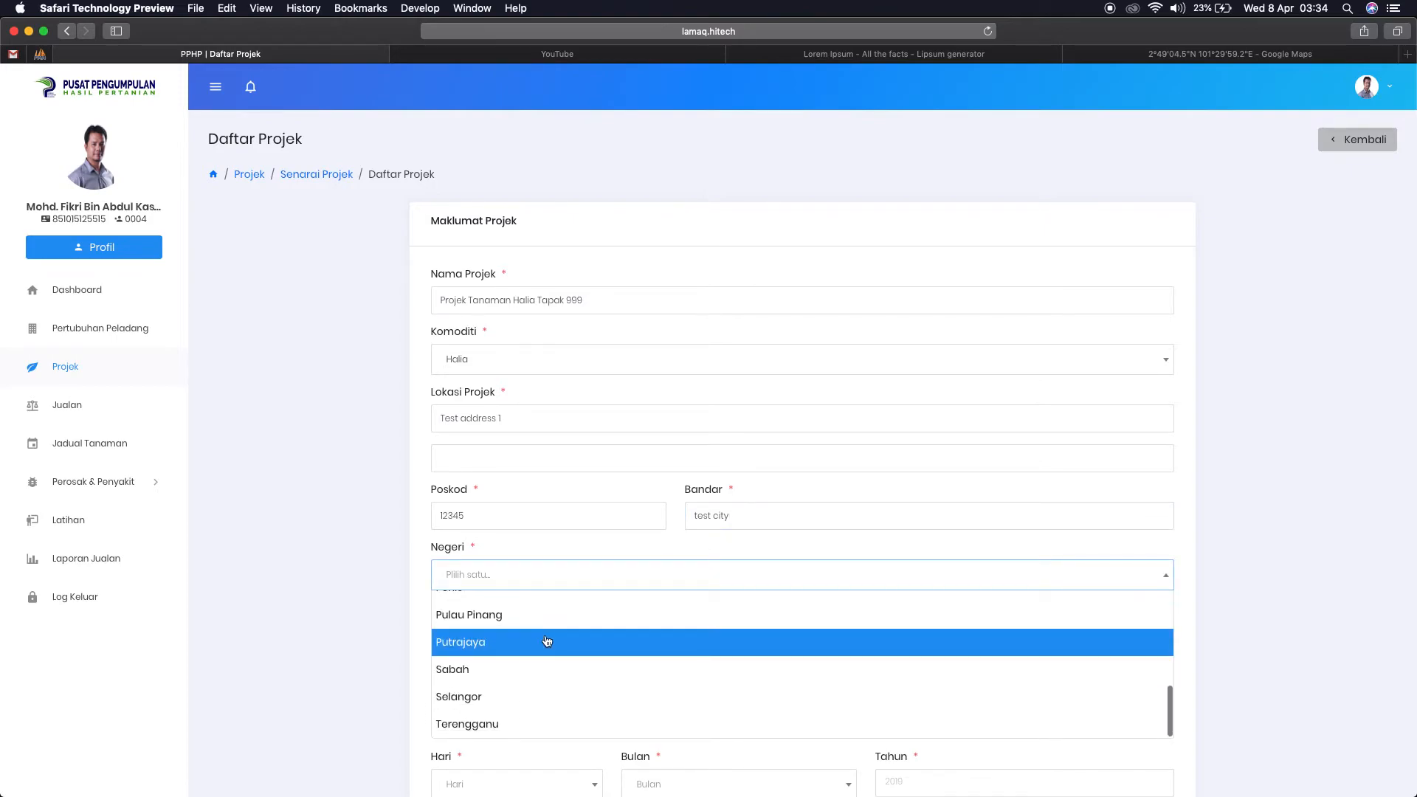
left_click(519, 692)
left_click(862, 637)
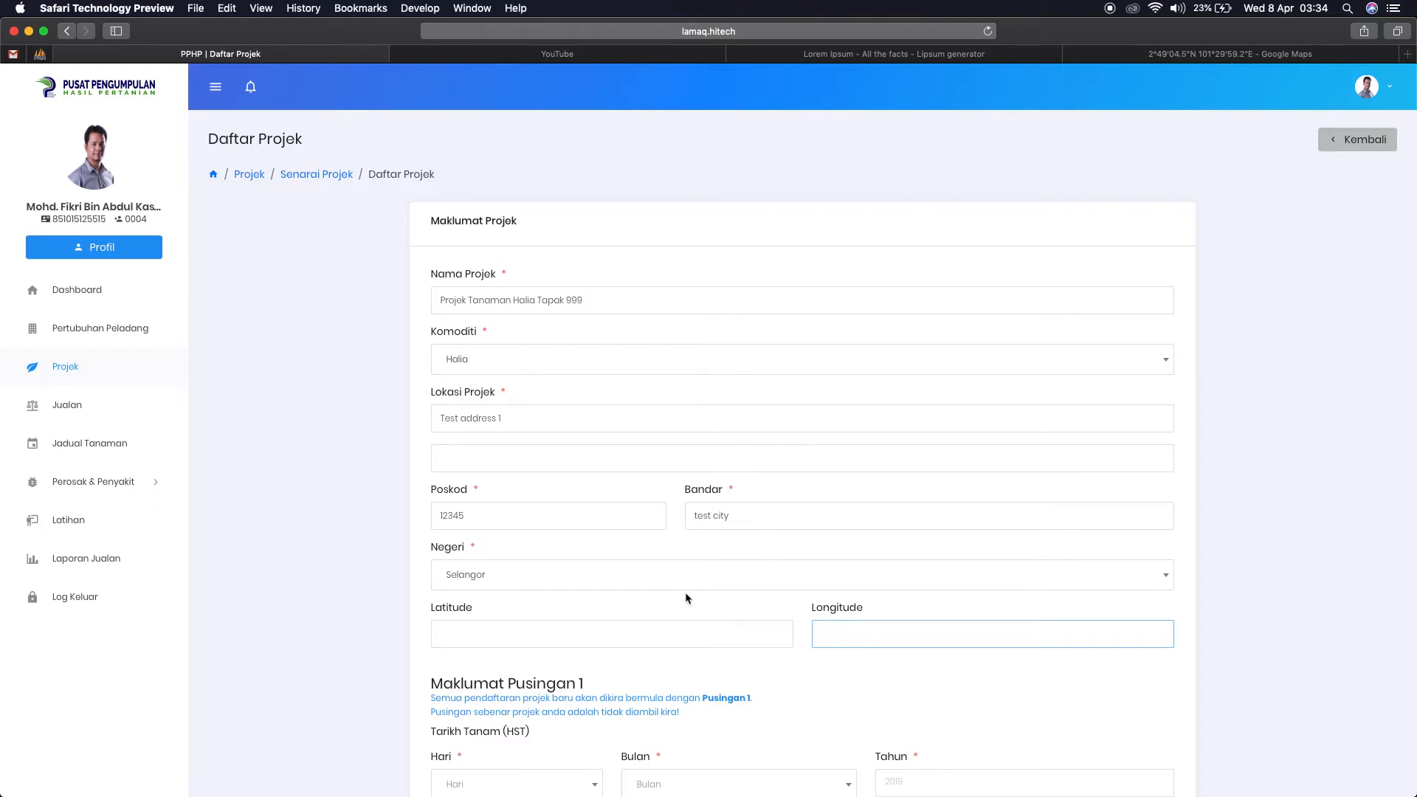
left_click(708, 629)
key("Tab")
left_click(724, 644)
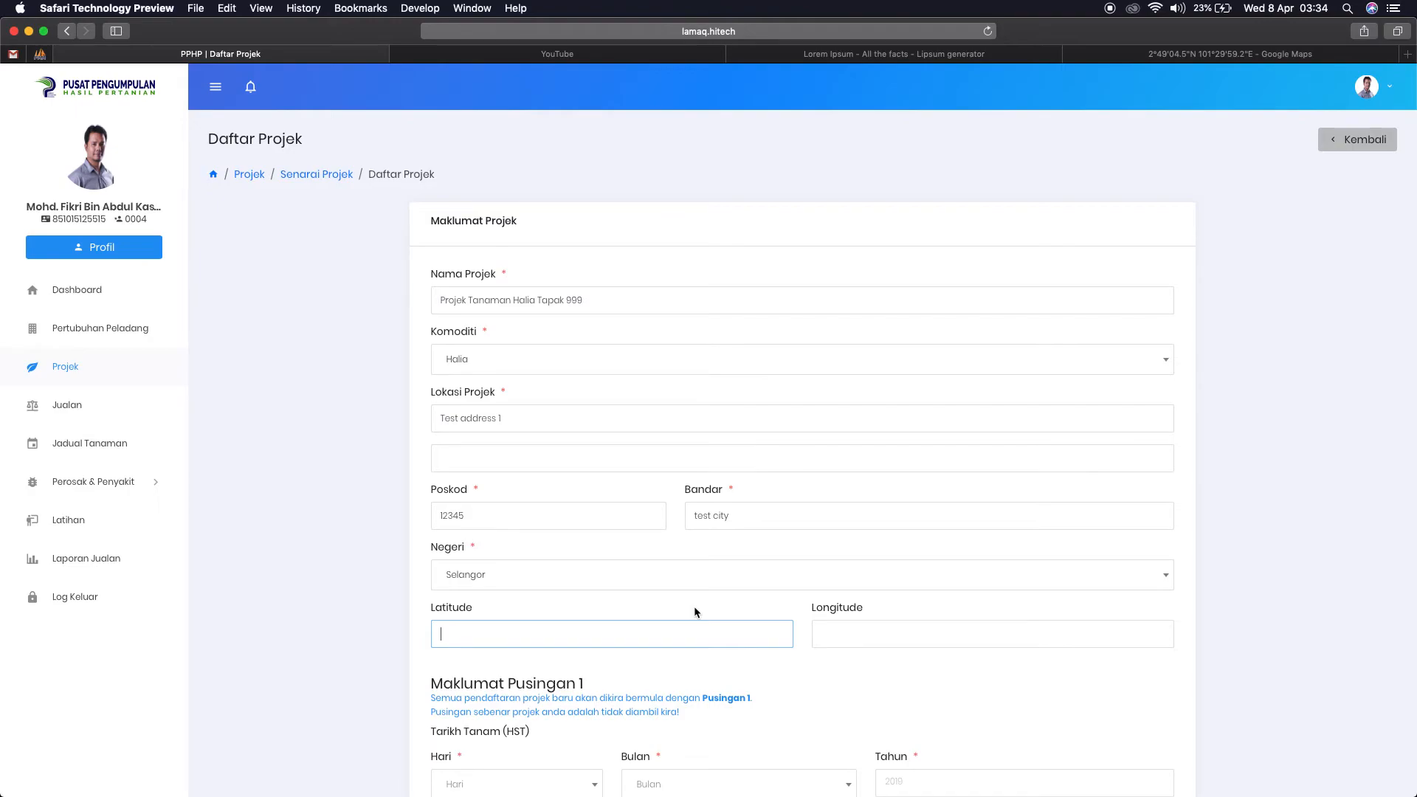
- Examine the Maklumat Pusingan 1 note and recheck the project name in the registration form
scroll(697, 610, "down", 5)
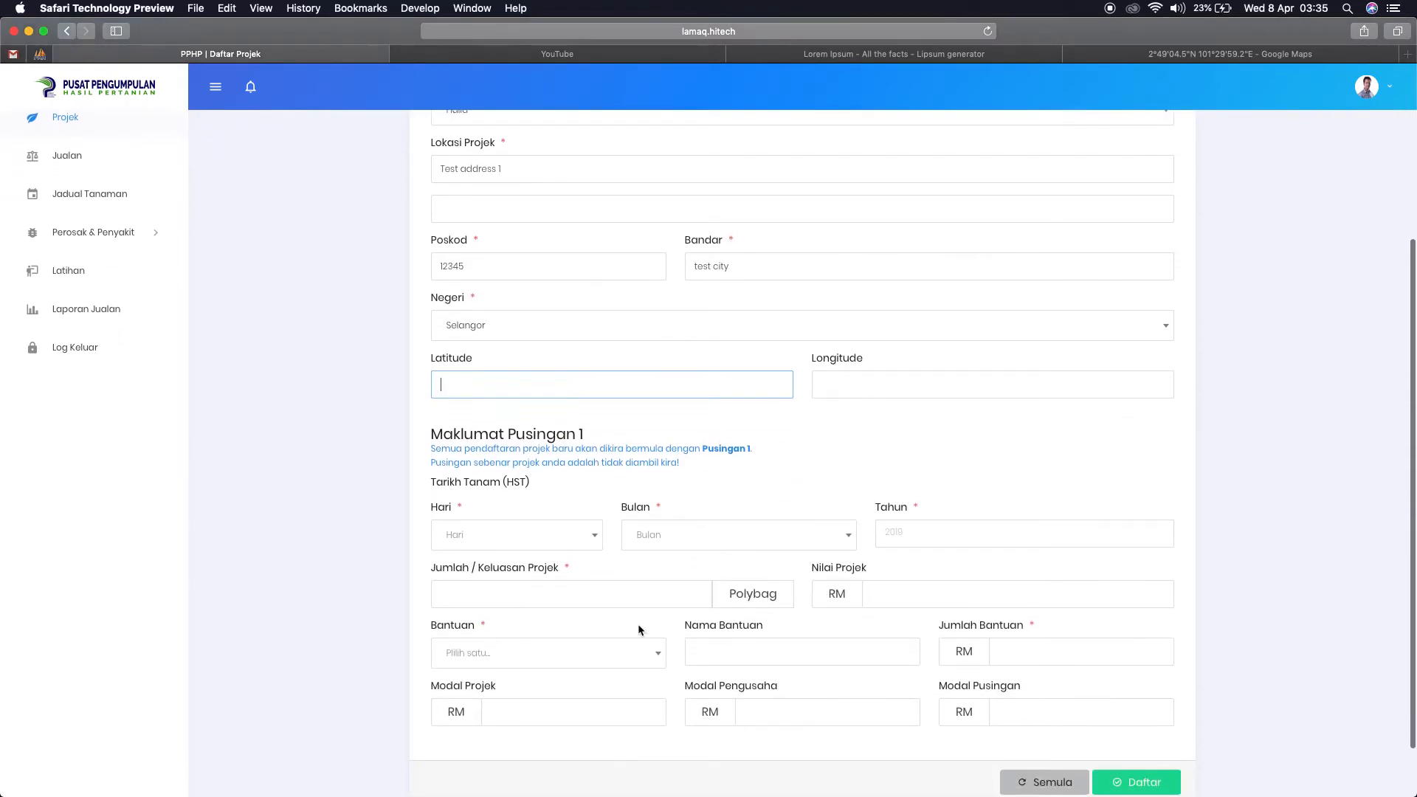
left_click_drag(427, 407, 631, 455)
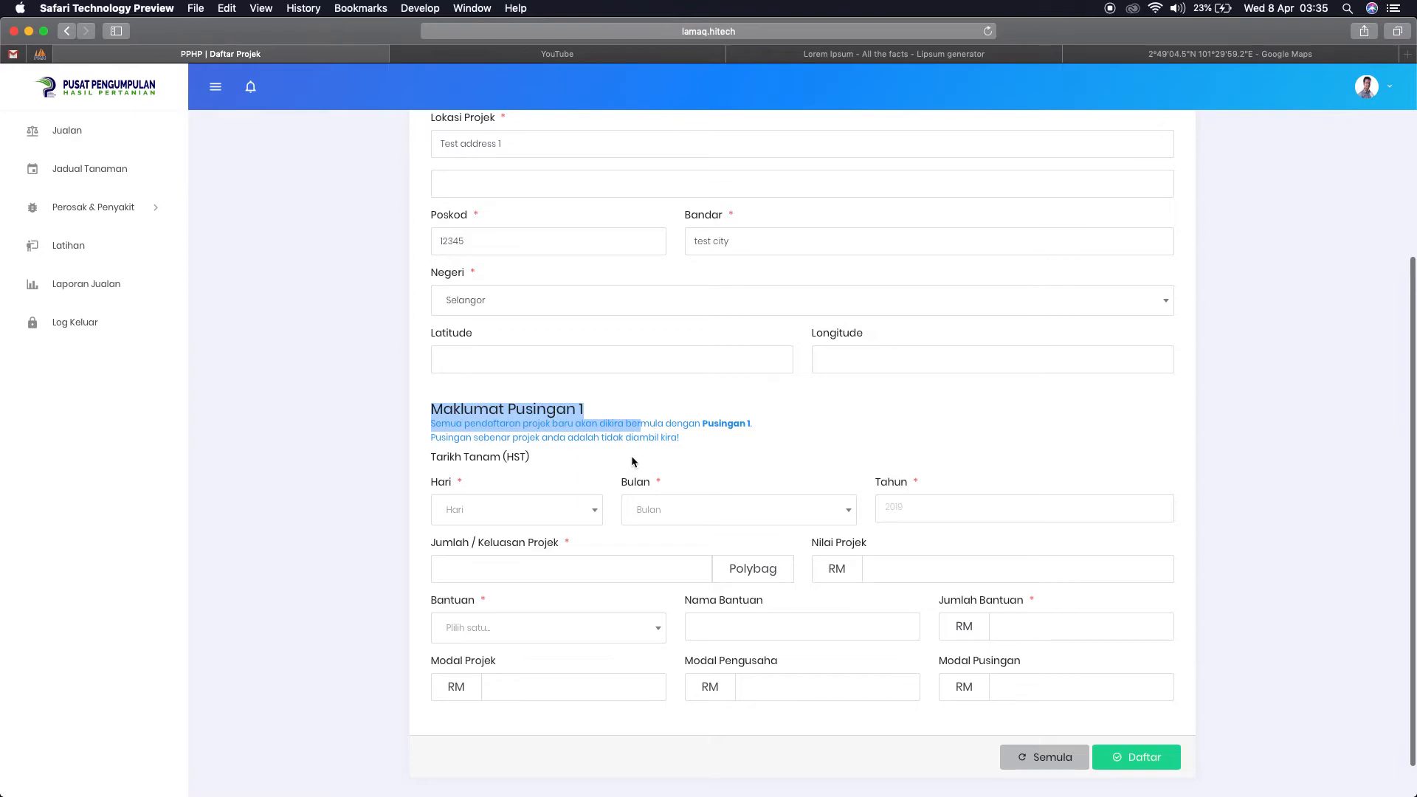
left_click(710, 445)
scroll(710, 443, "up", 4)
left_click_drag(583, 216, 433, 215)
scroll(407, 215, "down", 1)
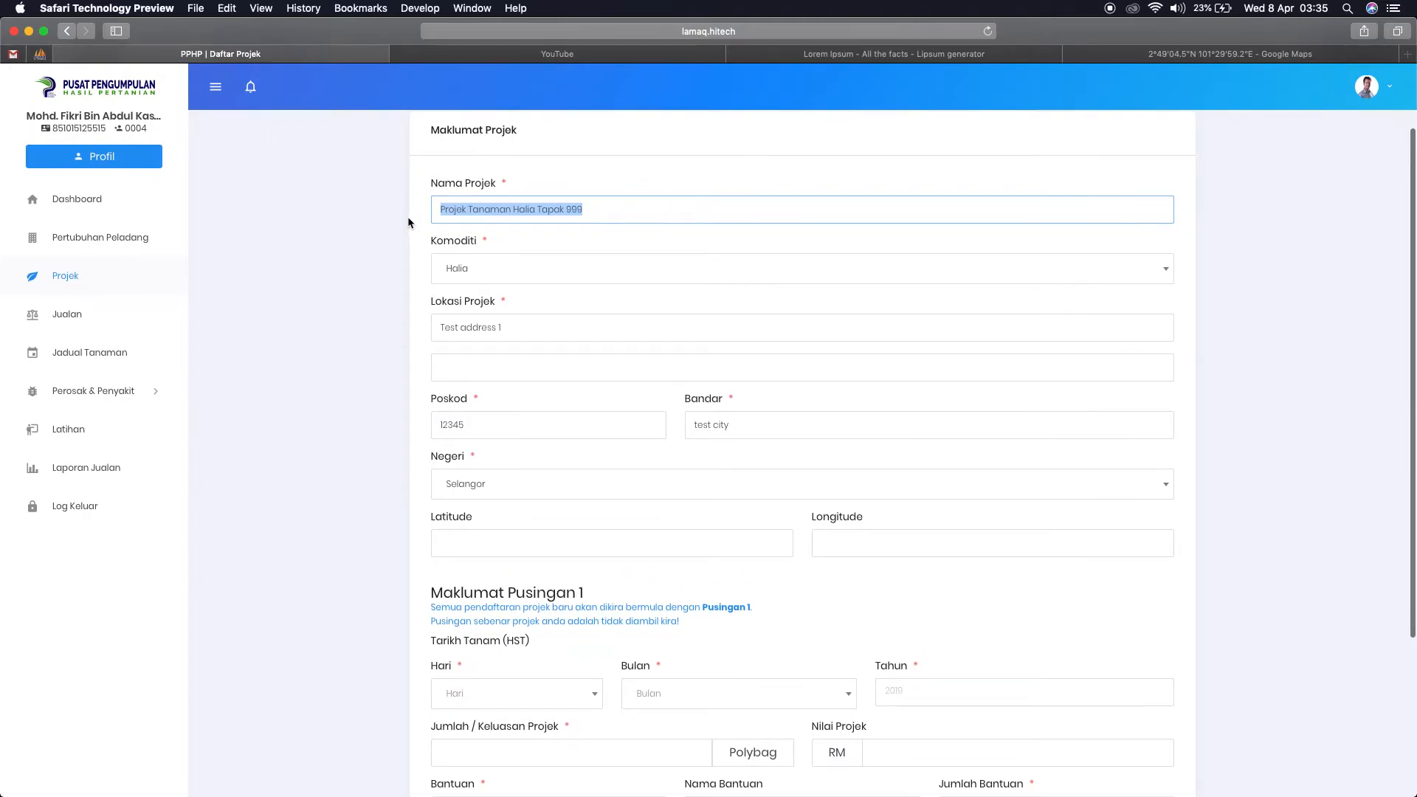
left_click(420, 213)
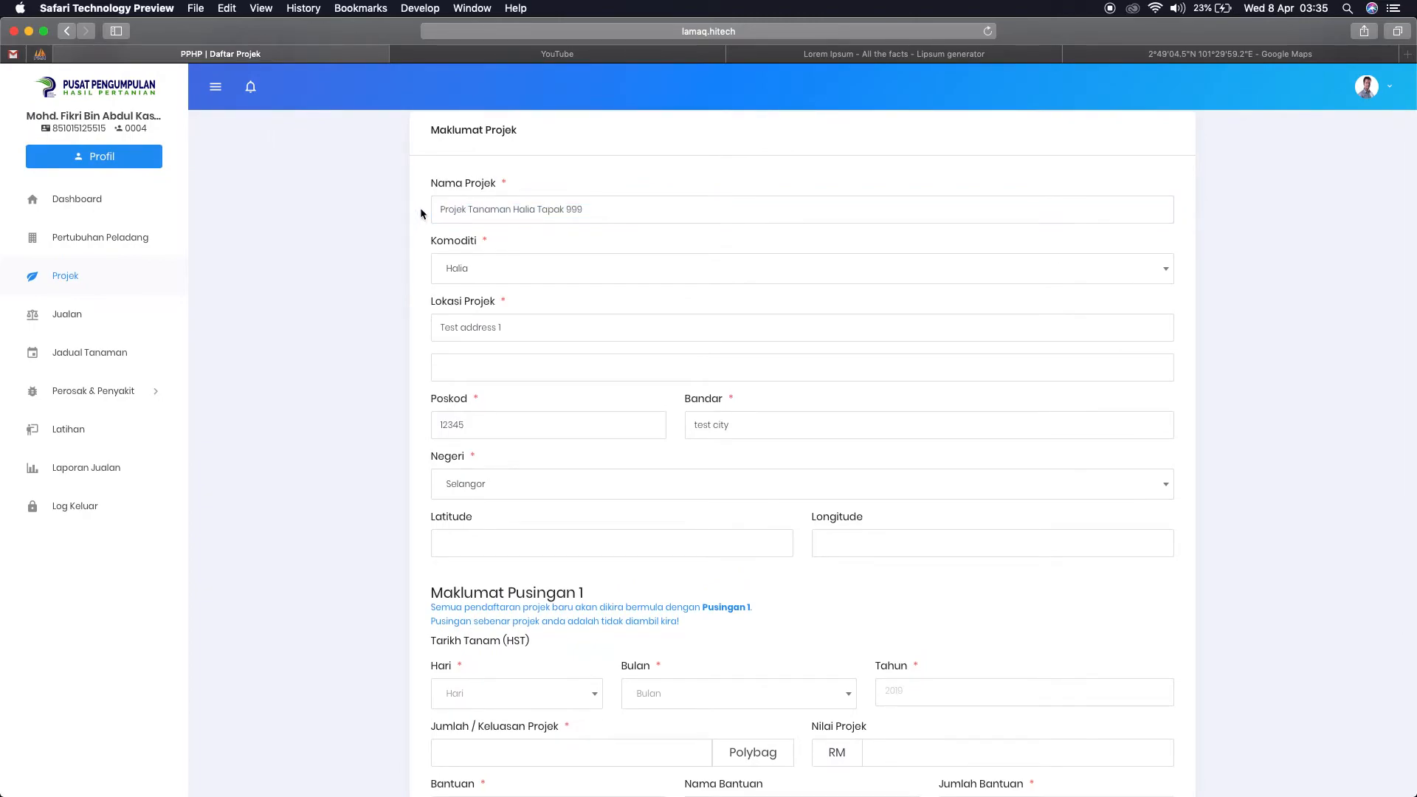
scroll(414, 485, "down", 3)
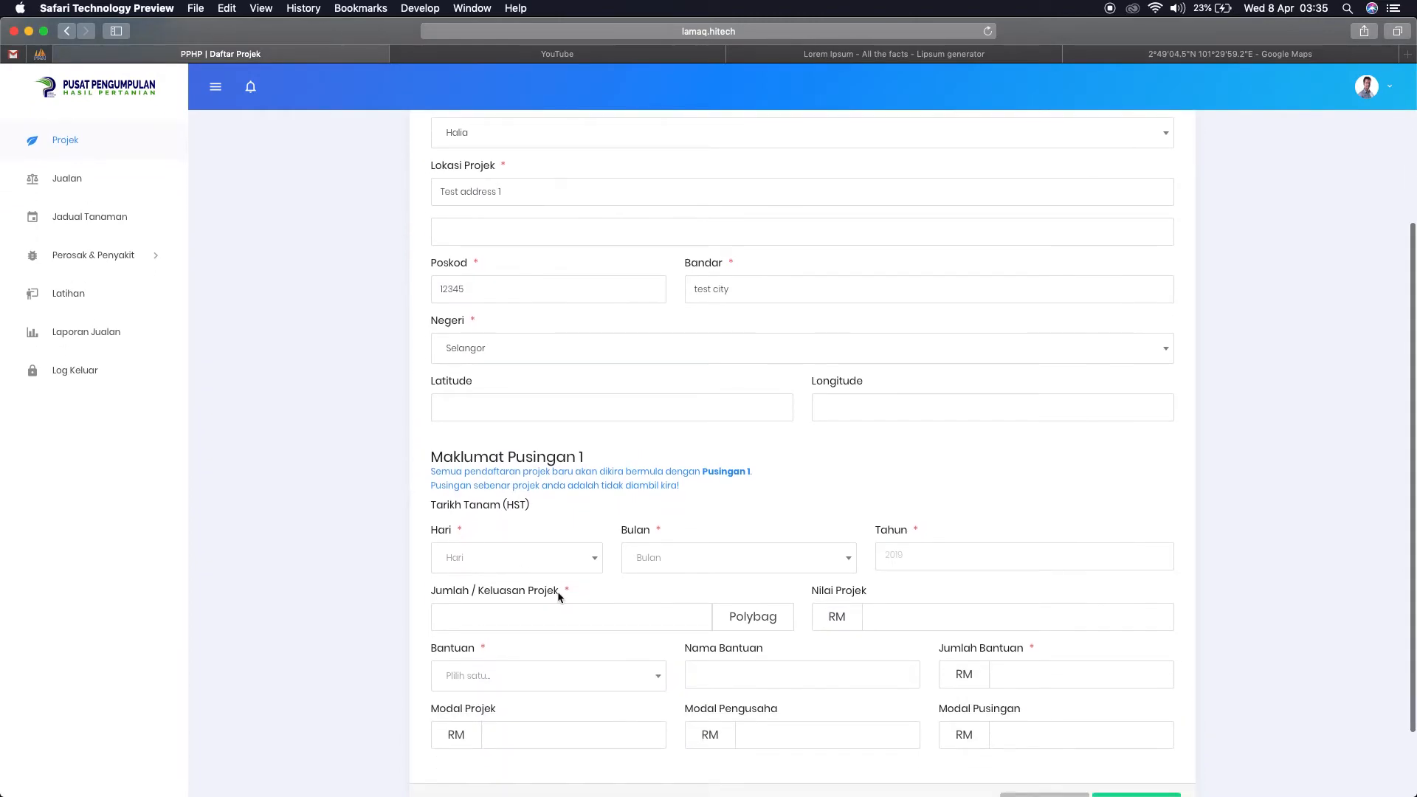
- Set the planting date to 08 Januari 2020 and the project size to 4000 polybags
left_click(561, 564)
scroll(507, 677, "down", 3)
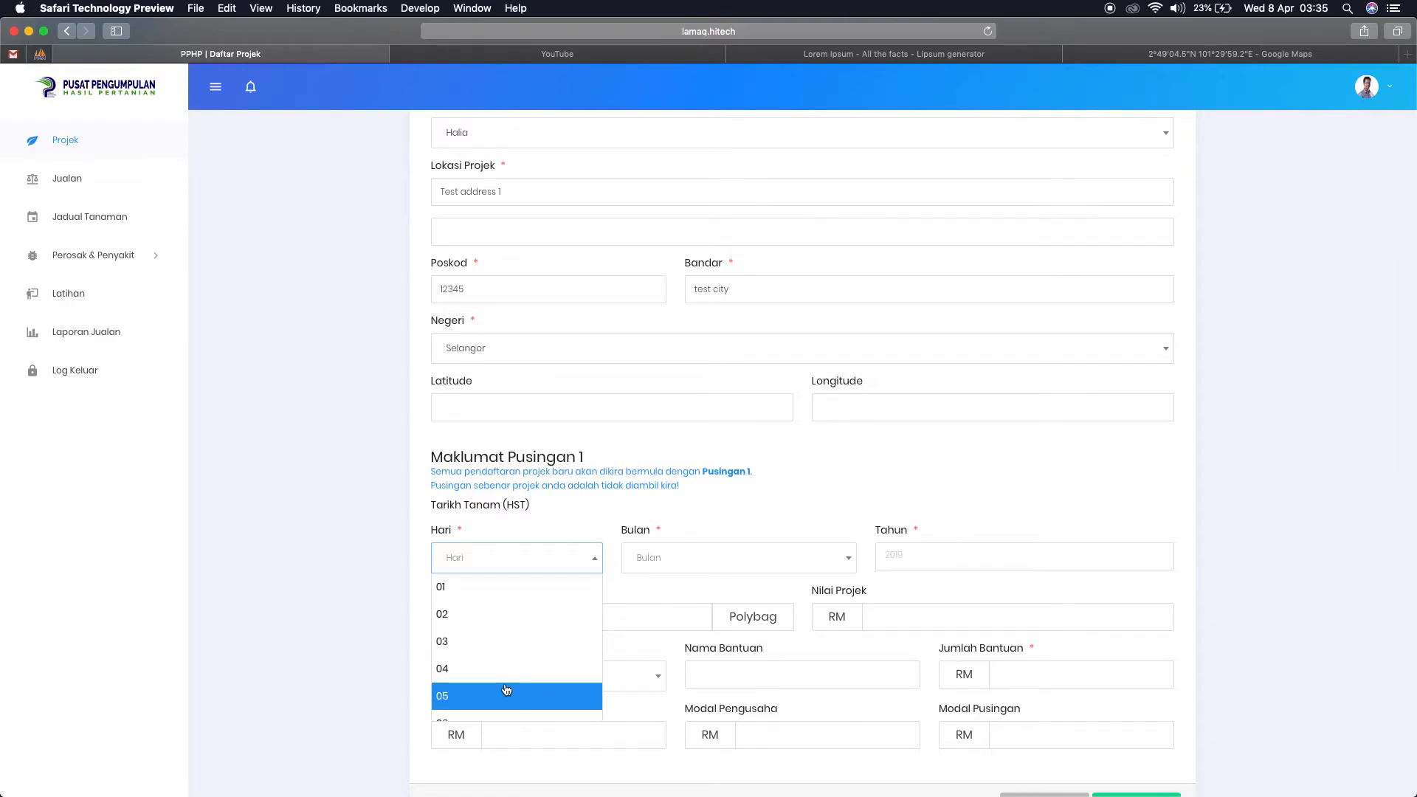
left_click(509, 678)
left_click(738, 558)
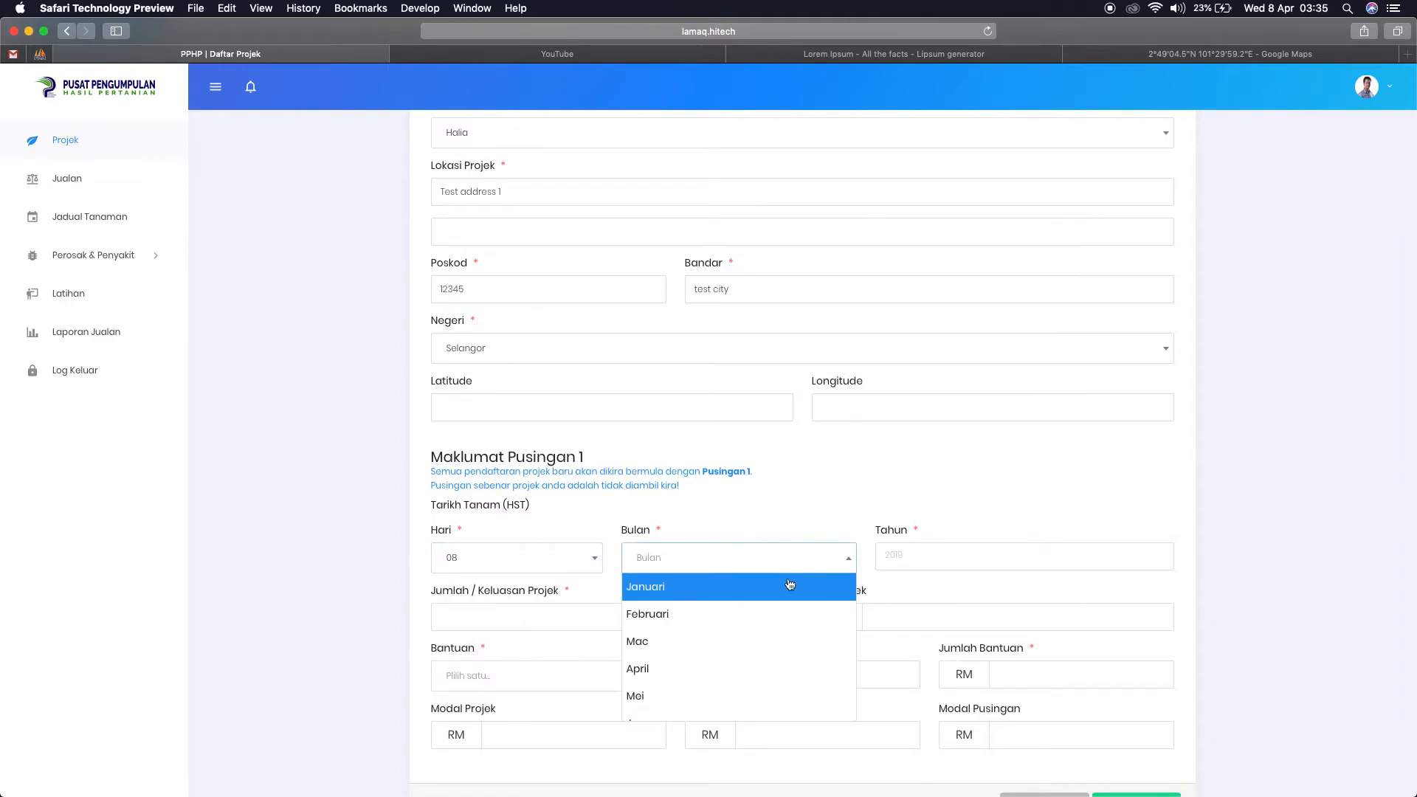
left_click(734, 585)
left_click(929, 559)
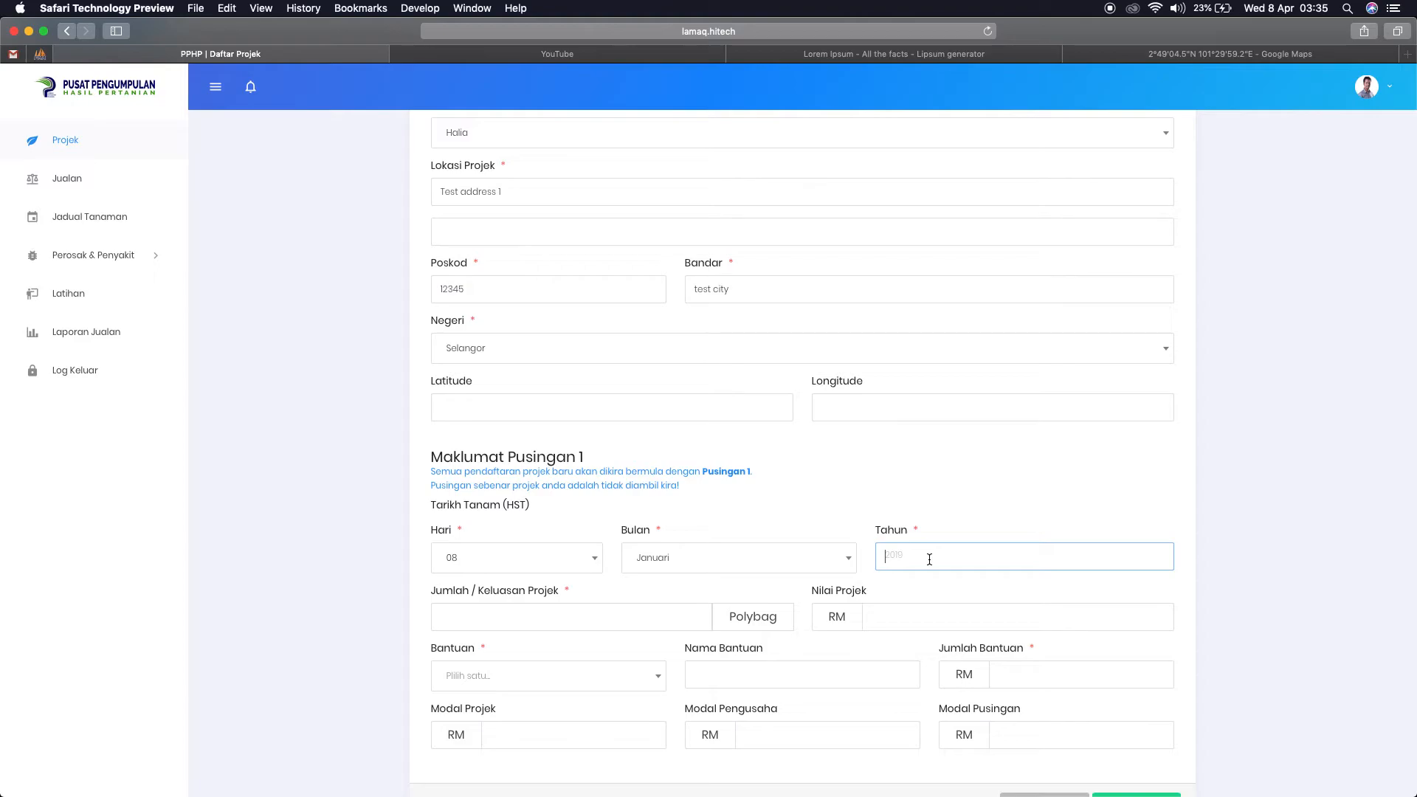
type("2020")
left_click(623, 620)
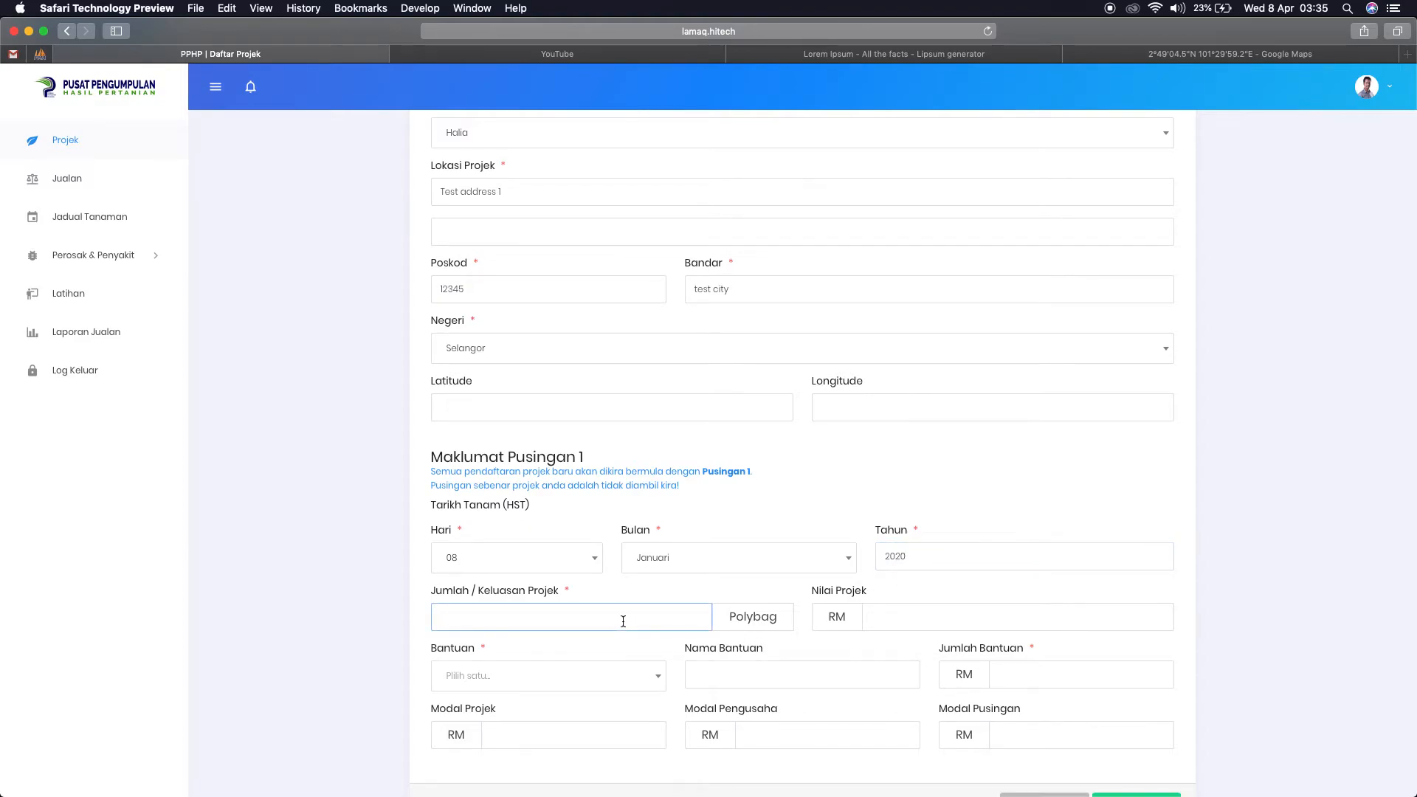
type("4000")
- Set the aid type to Lain-lain, named "Banturan dari saudara mara", with an amount of RM 5000
left_click(609, 682)
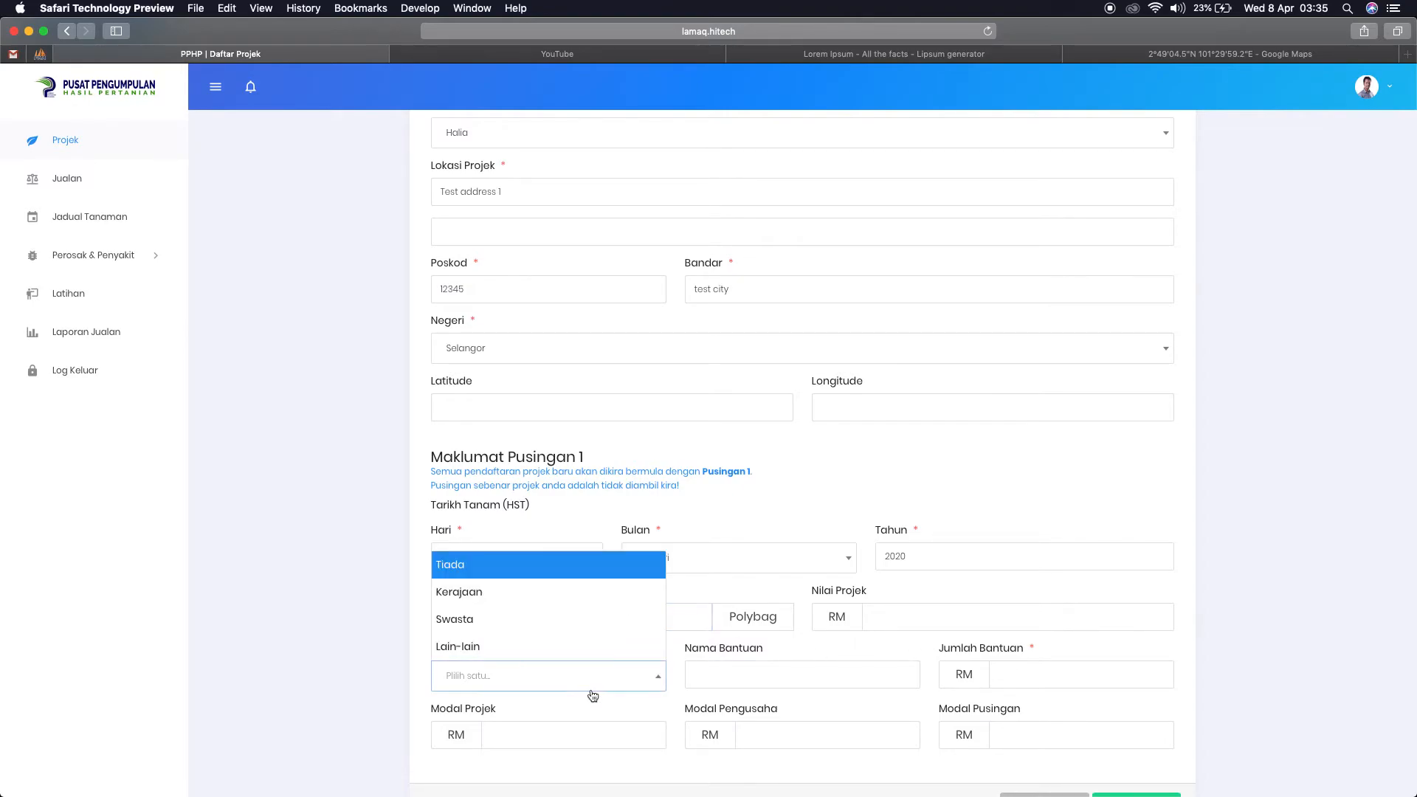
left_click(536, 645)
left_click(696, 678)
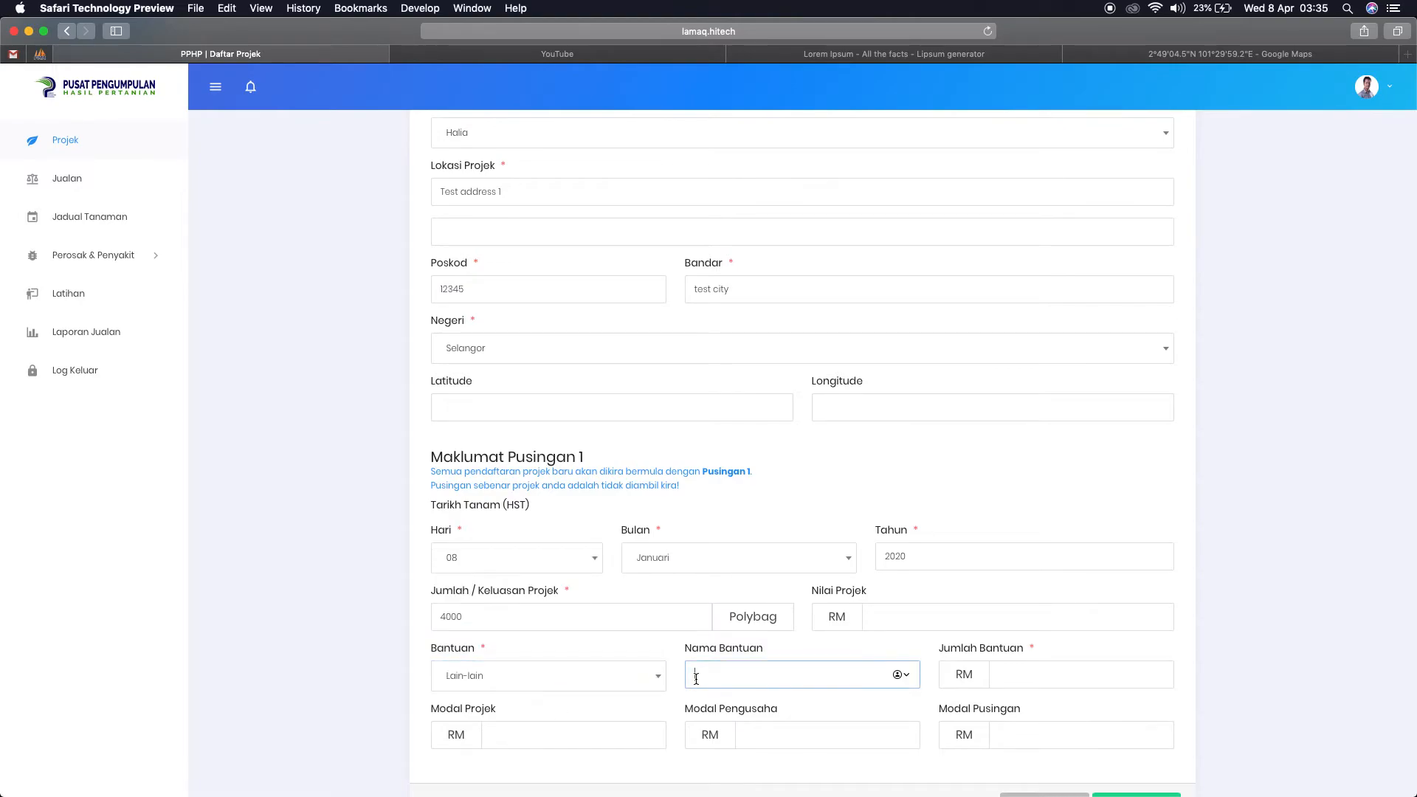
type("Banturan dari saudara mara")
left_click(995, 676)
type("5000")
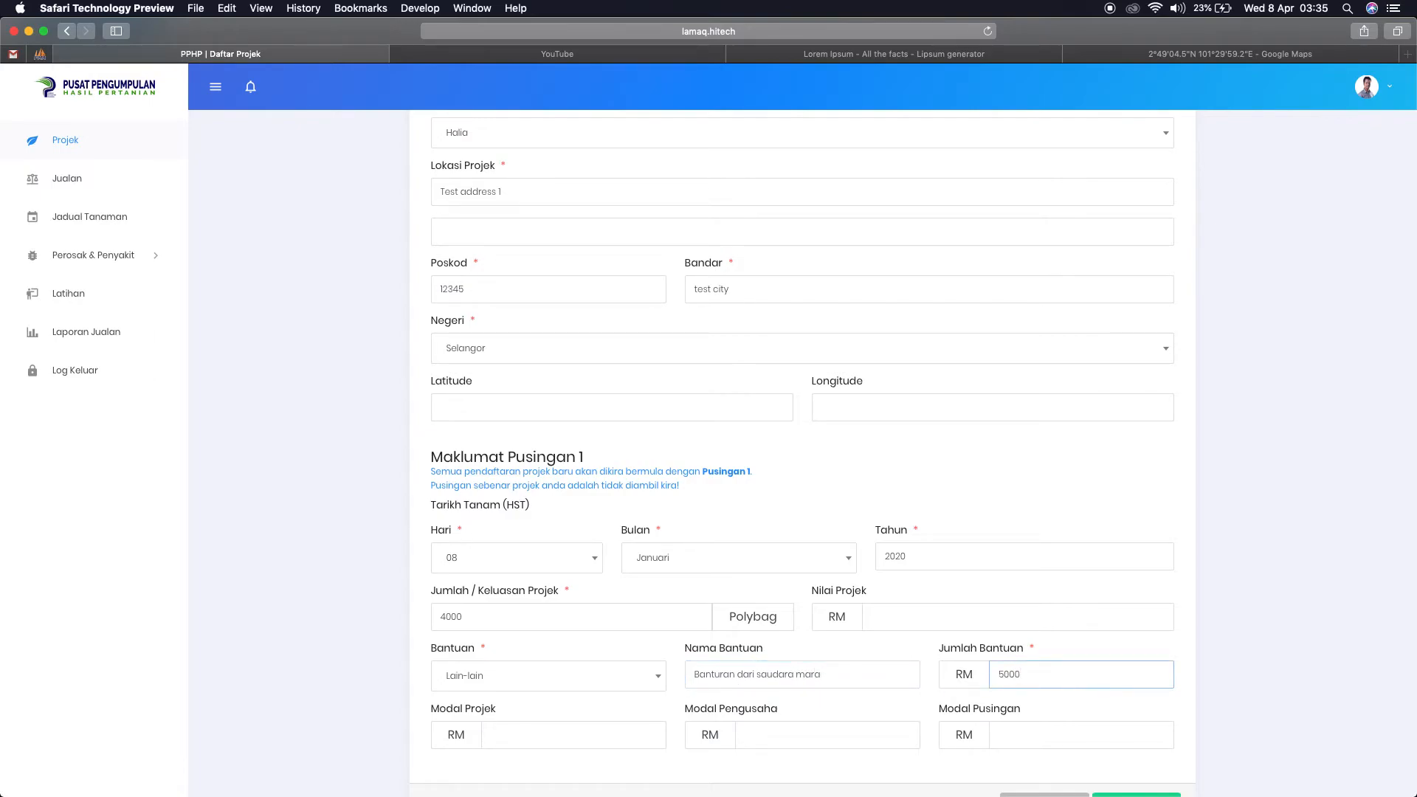
- Submit the Halia project registration and look over the details of the submitted record
scroll(994, 676, "down", 2)
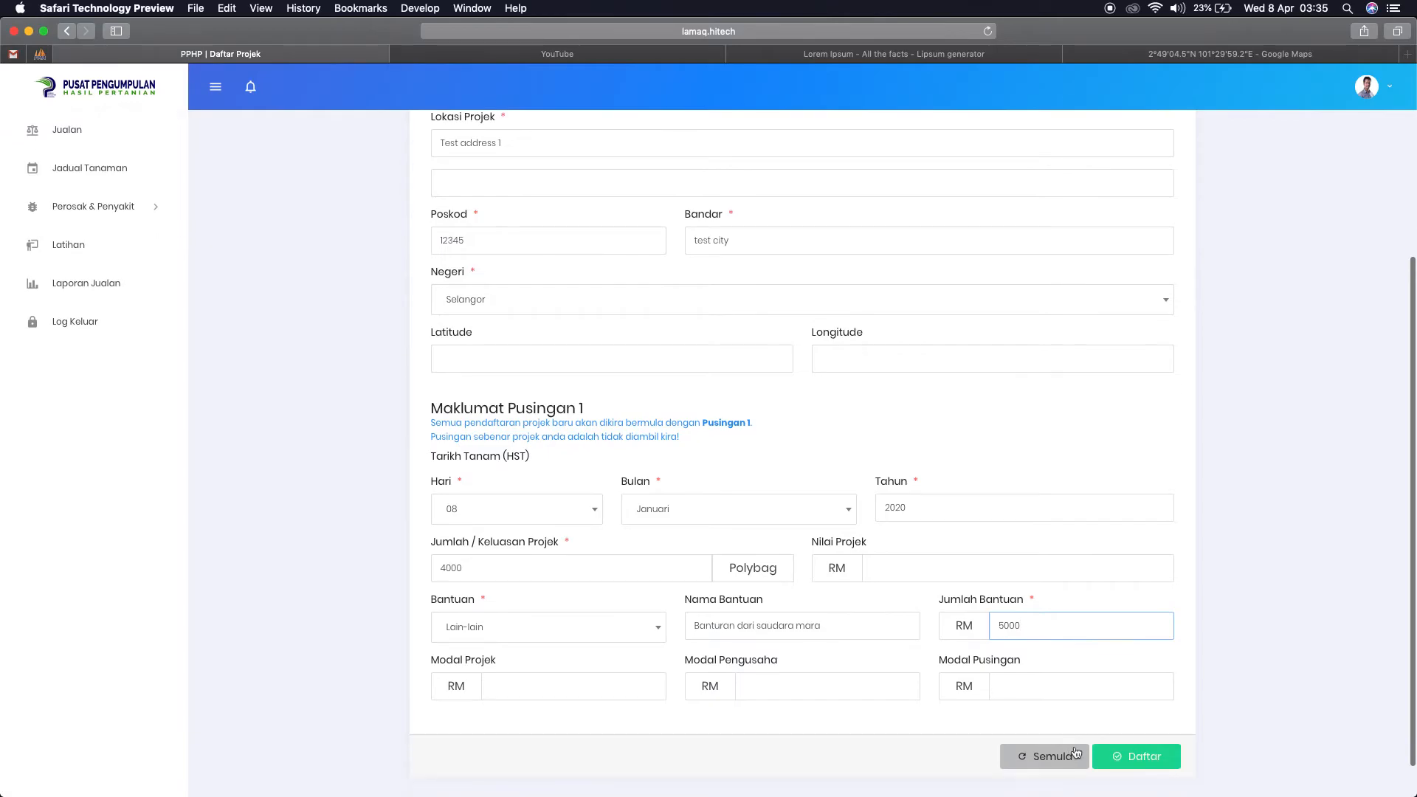
left_click(1131, 766)
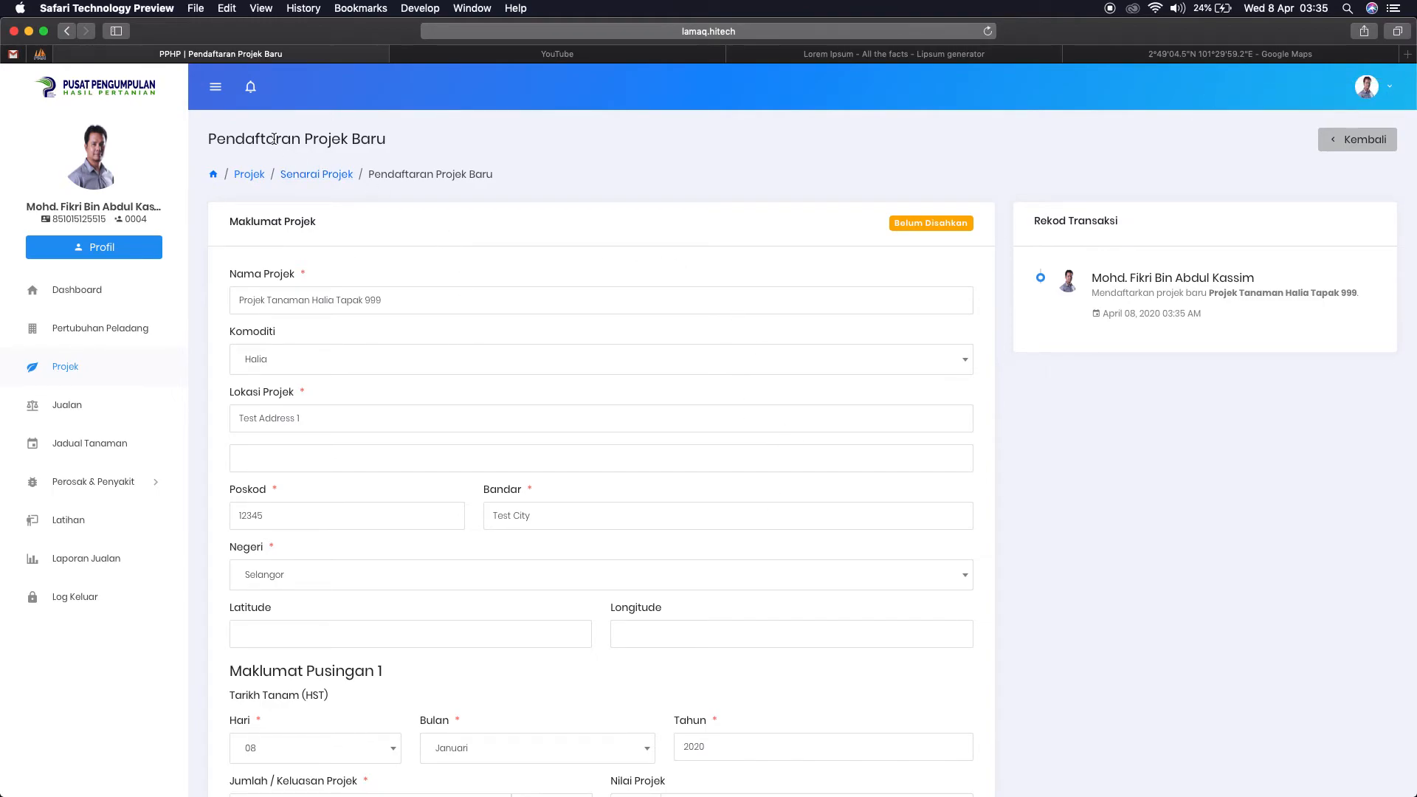
left_click_drag(273, 139, 340, 140)
scroll(720, 381, "down", 3)
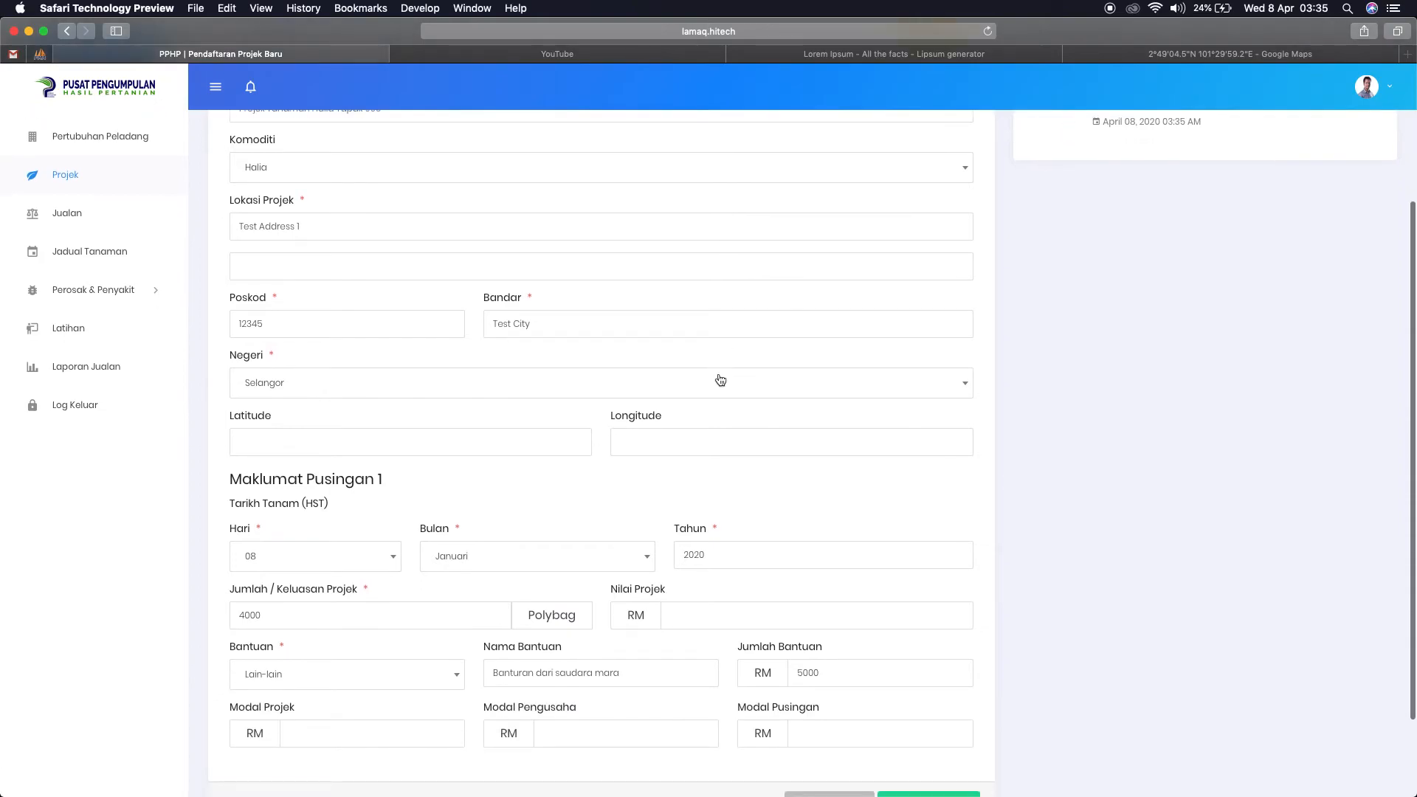
scroll(990, 443, "up", 3)
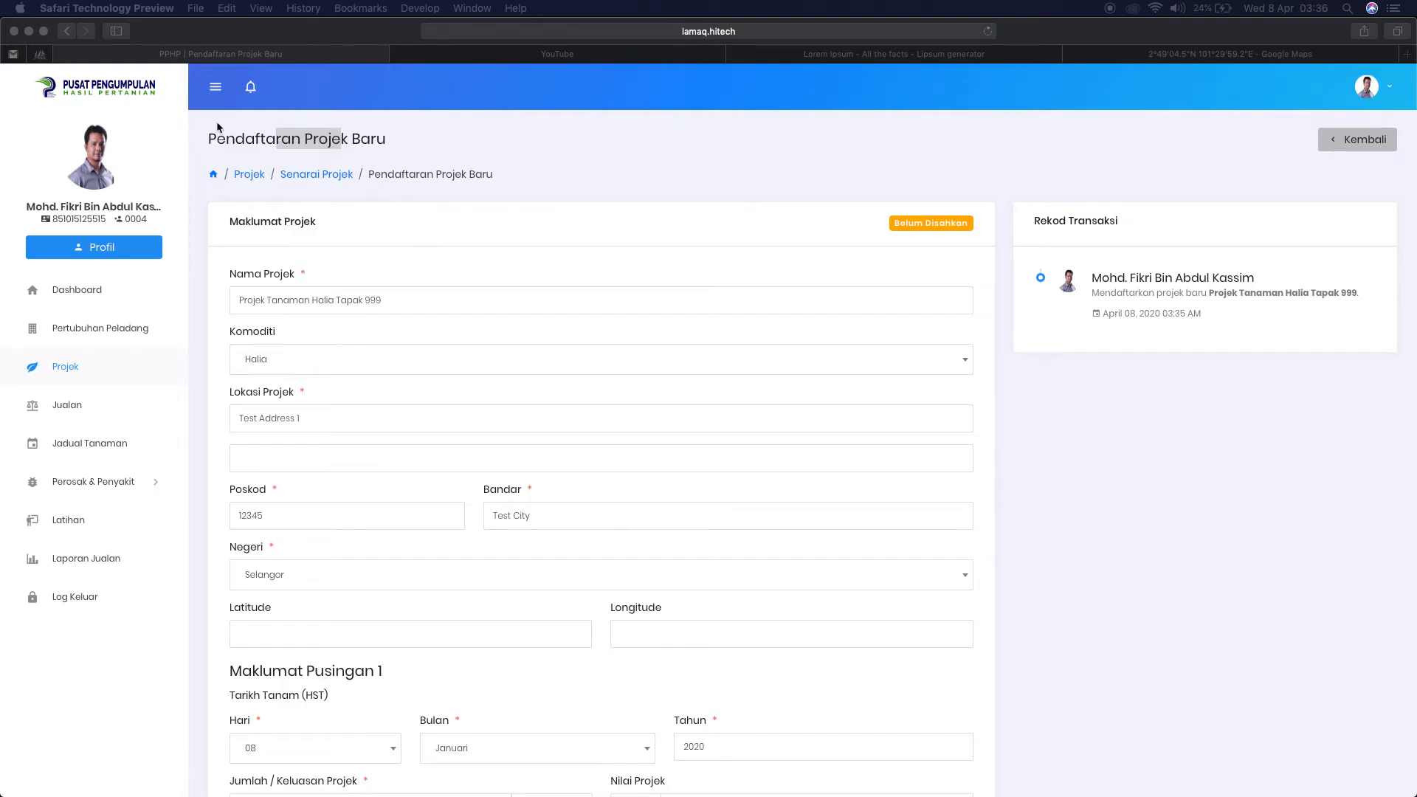
- Return to the dashboard from the submitted project record
left_click(142, 102)
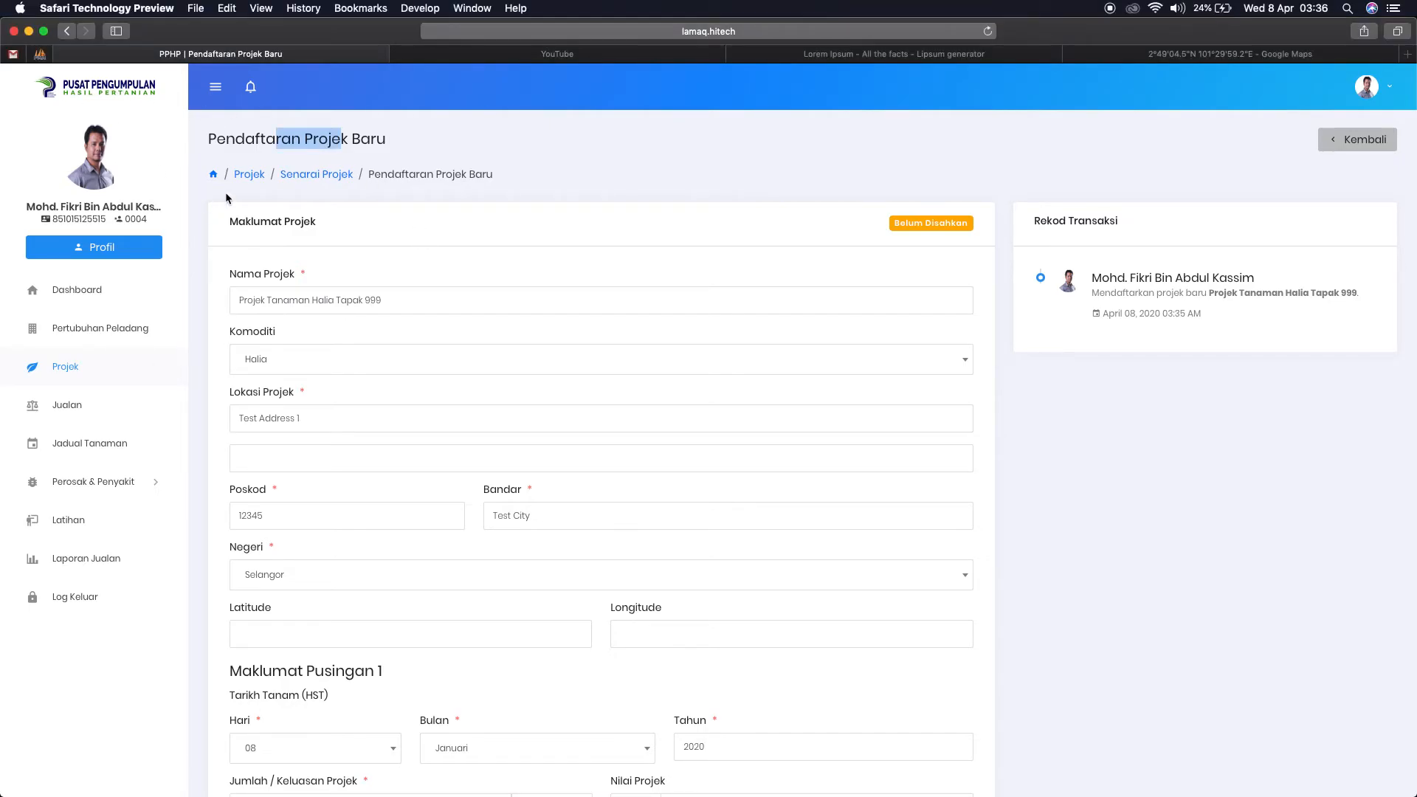
left_click(133, 83)
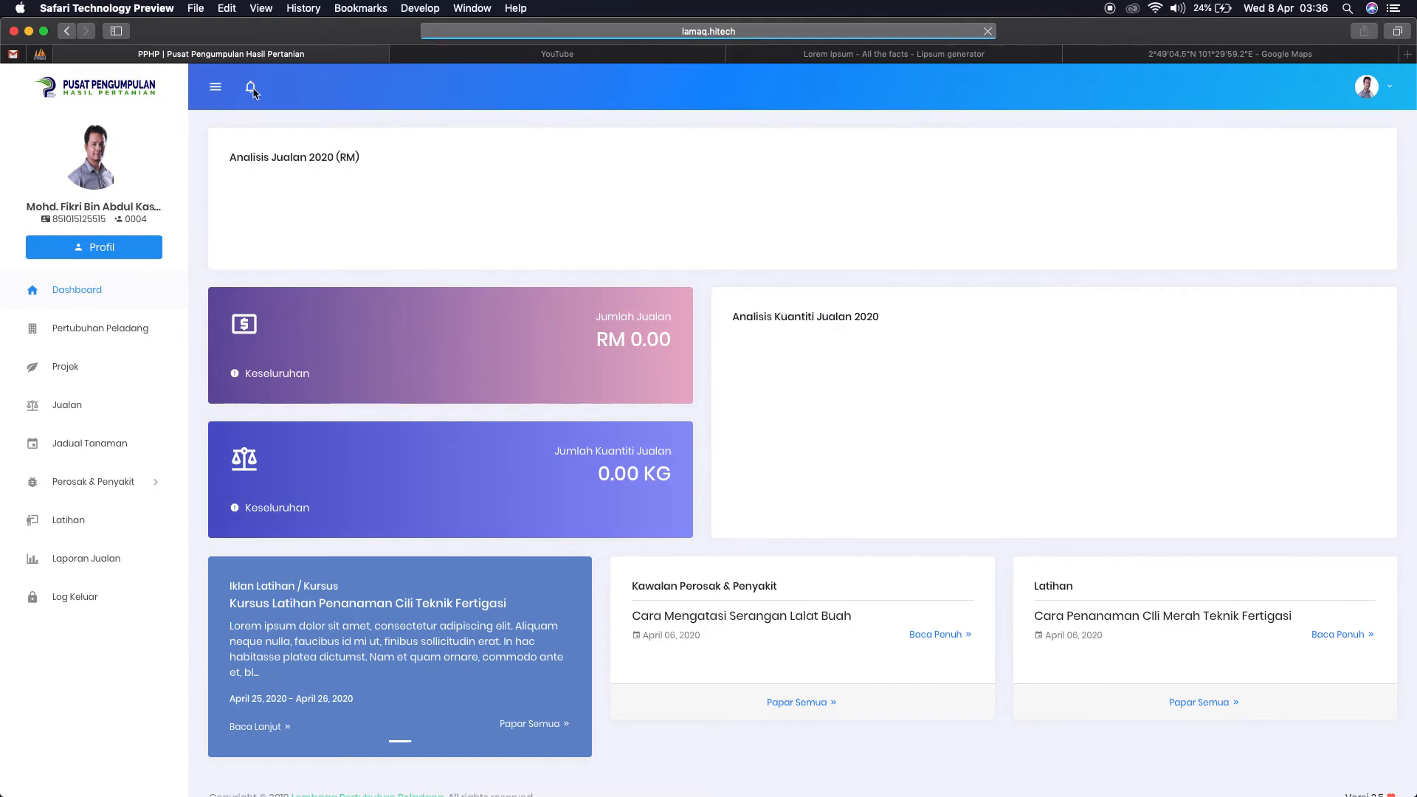
- Open the project registration approval notification and review the profile details and planting cycle of Projek Tanaman Halia Tapak 999
left_click(252, 88)
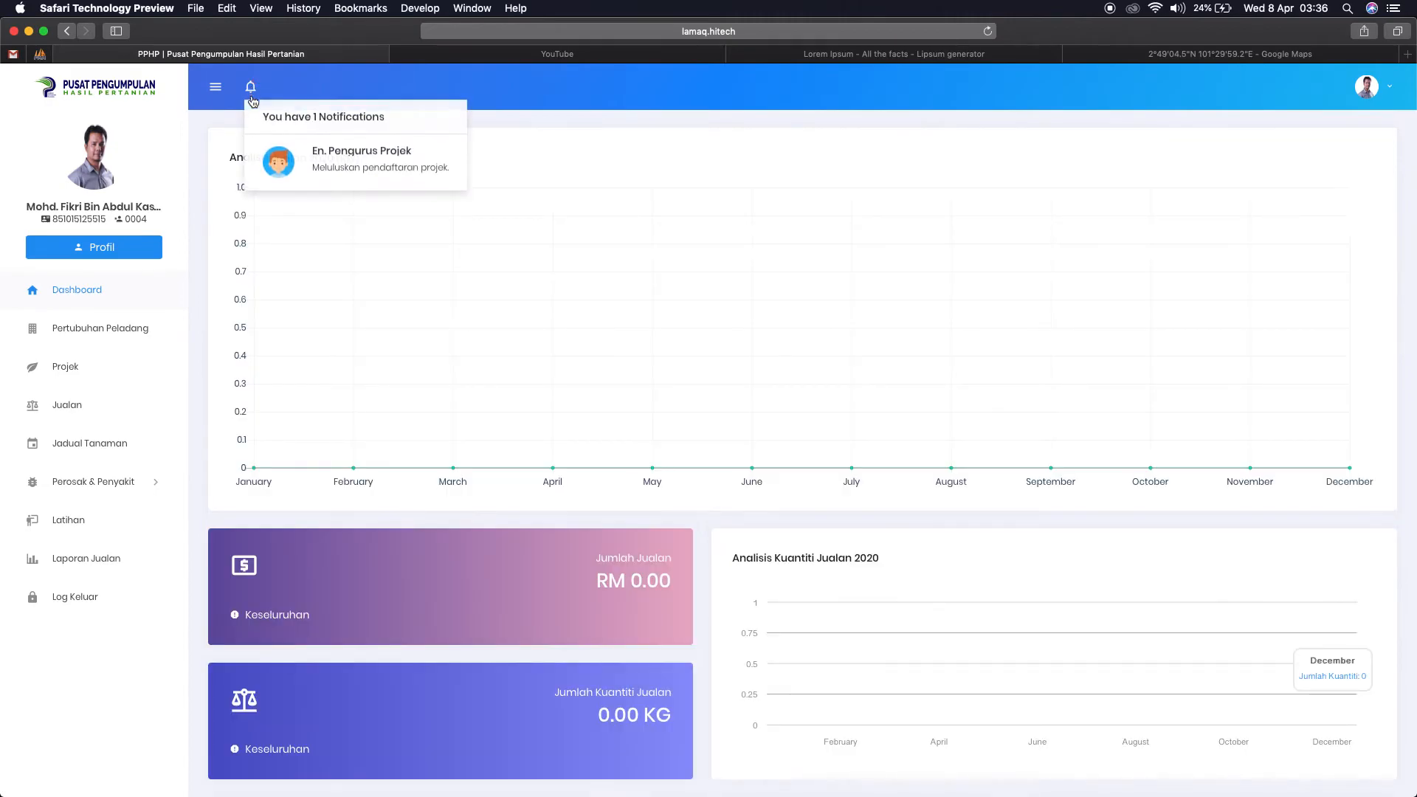
left_click(372, 174)
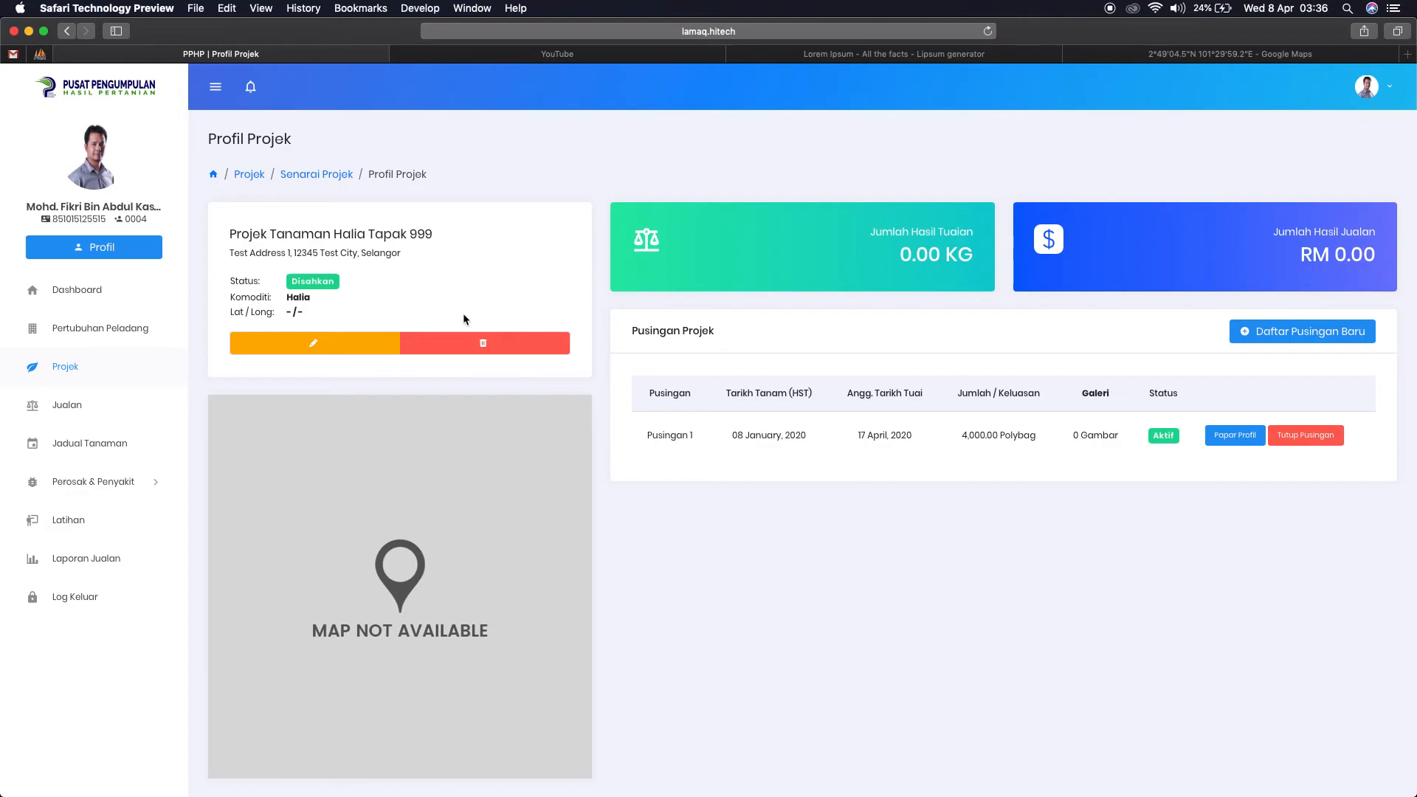
scroll(462, 313, "down", 1)
left_click_drag(293, 277, 336, 280)
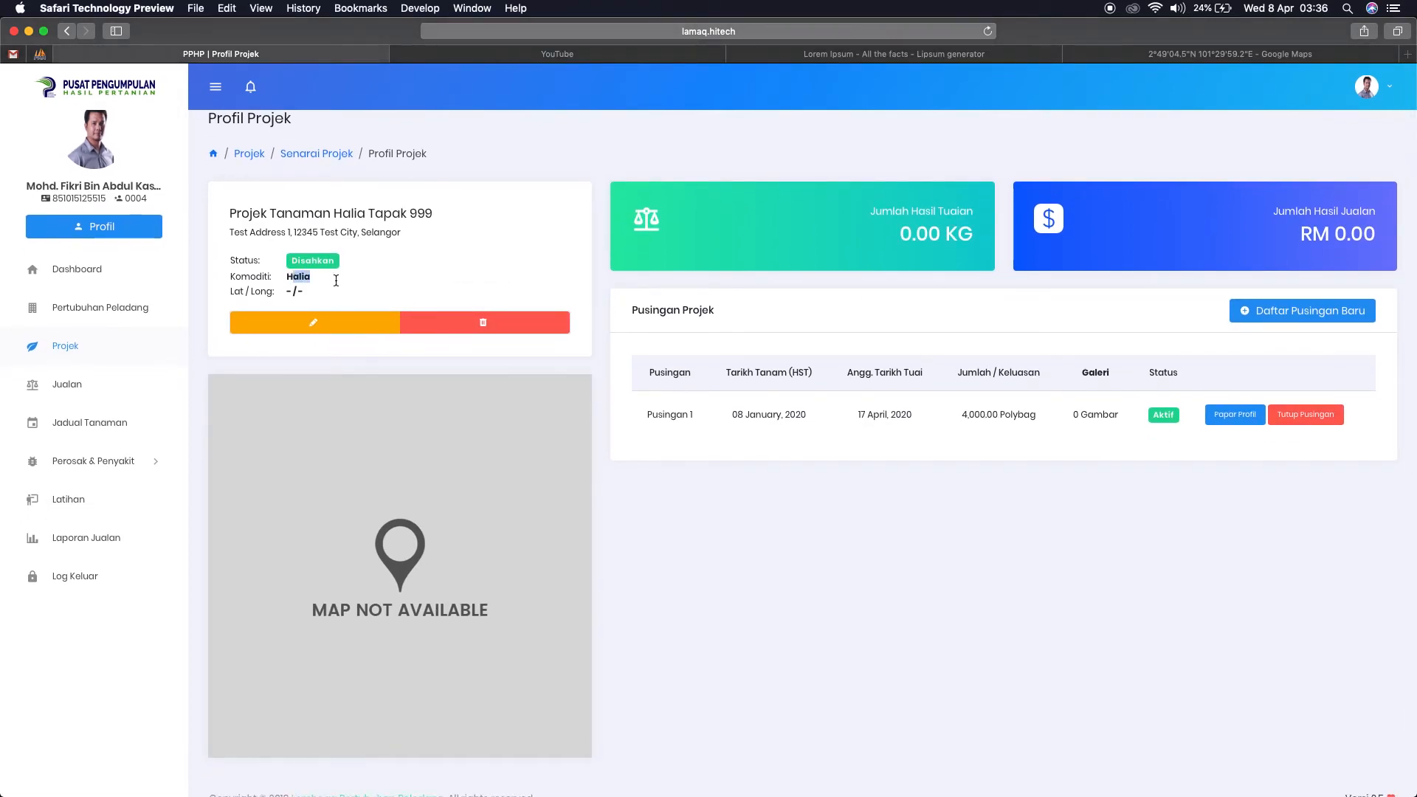
left_click(434, 281)
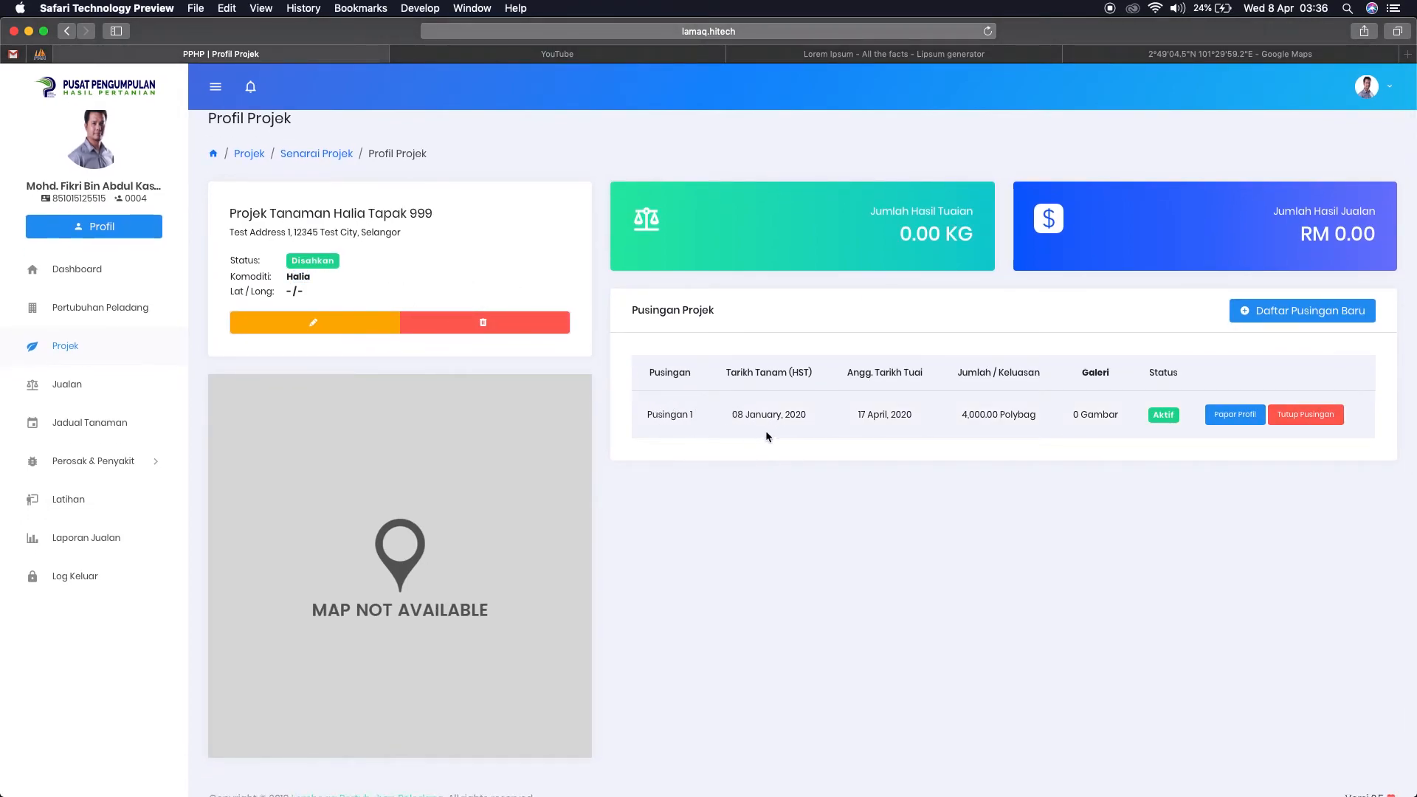
scroll(776, 413, "up", 1)
scroll(776, 413, "up", 1)
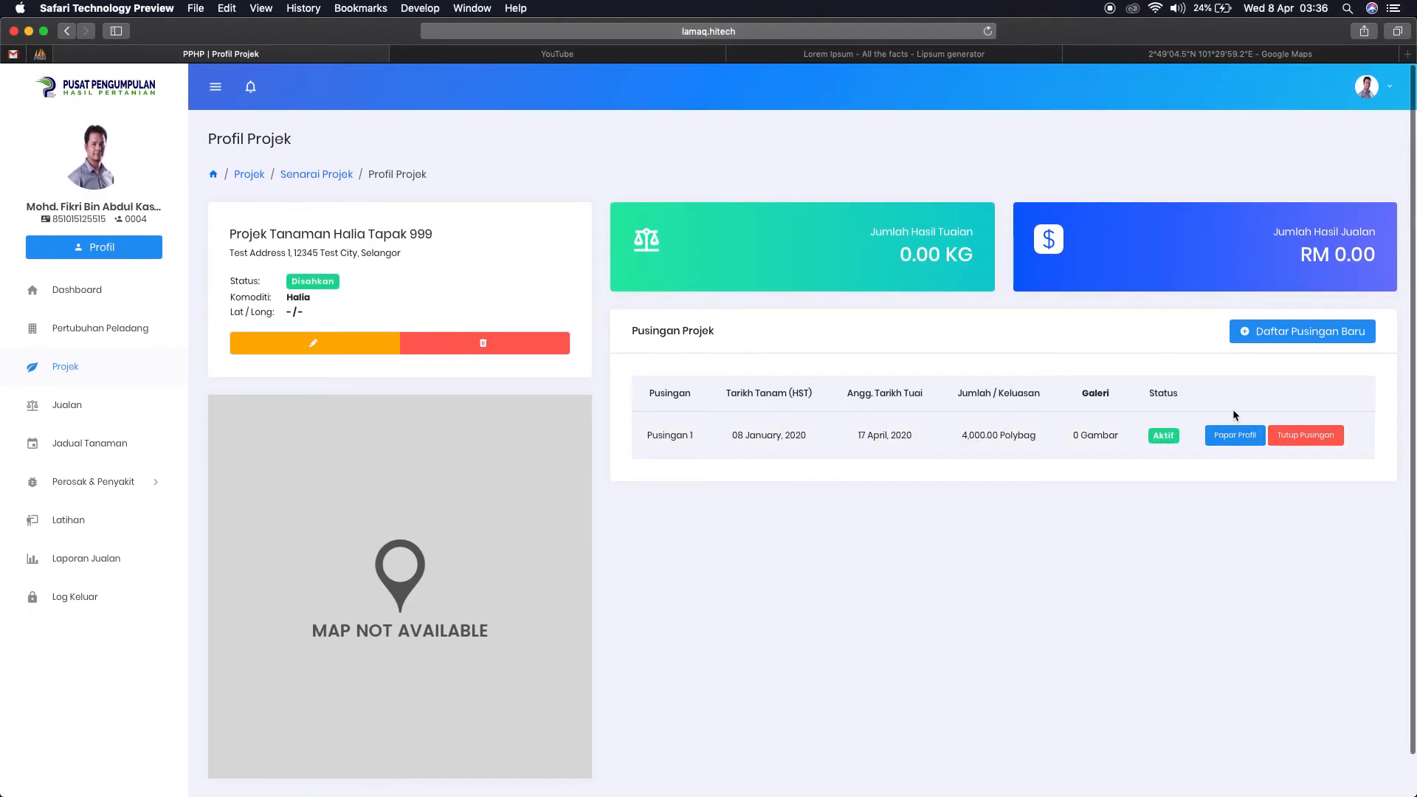
- Try to register a new planting cycle (pusingan) for Projek Tanaman Halia Tapak 999
left_click(1269, 335)
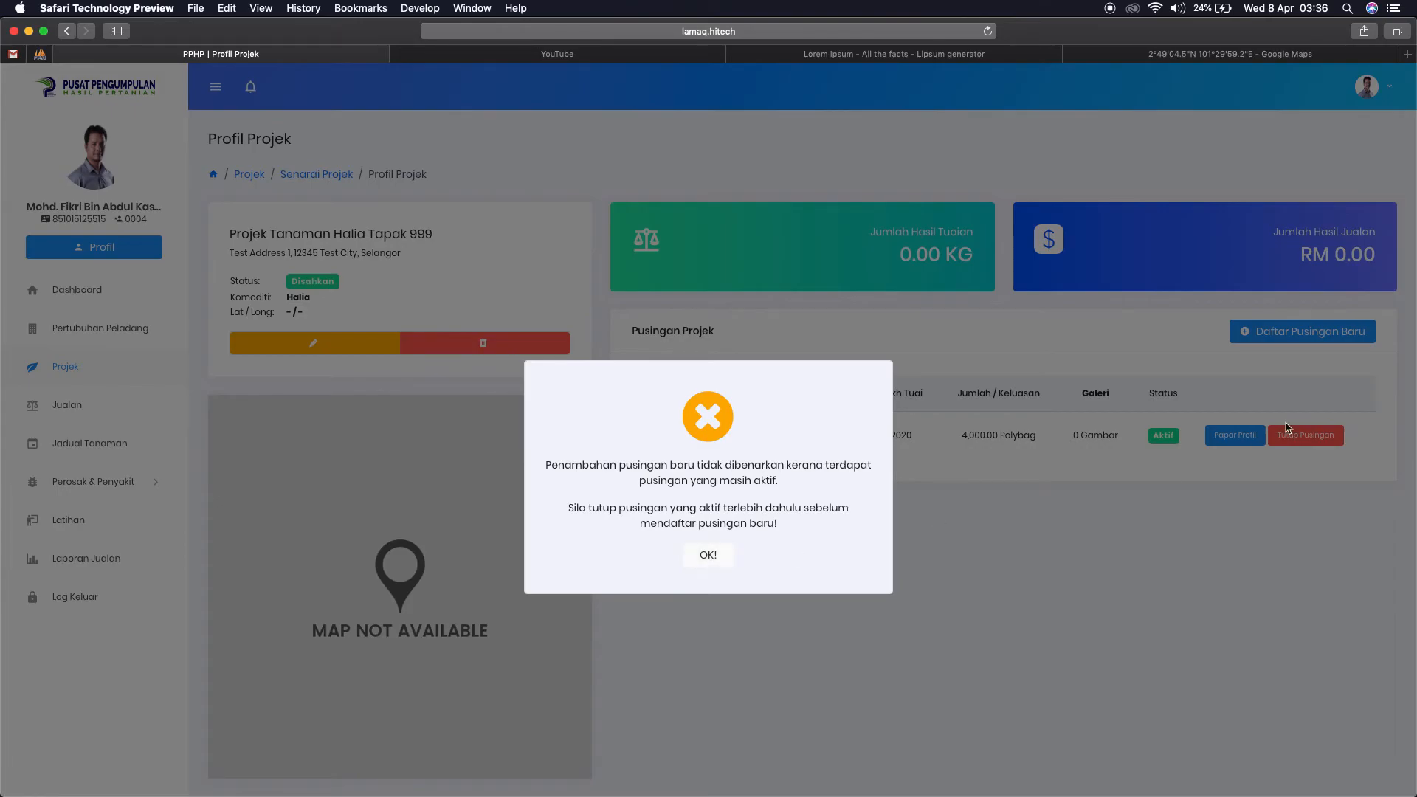
left_click(709, 555)
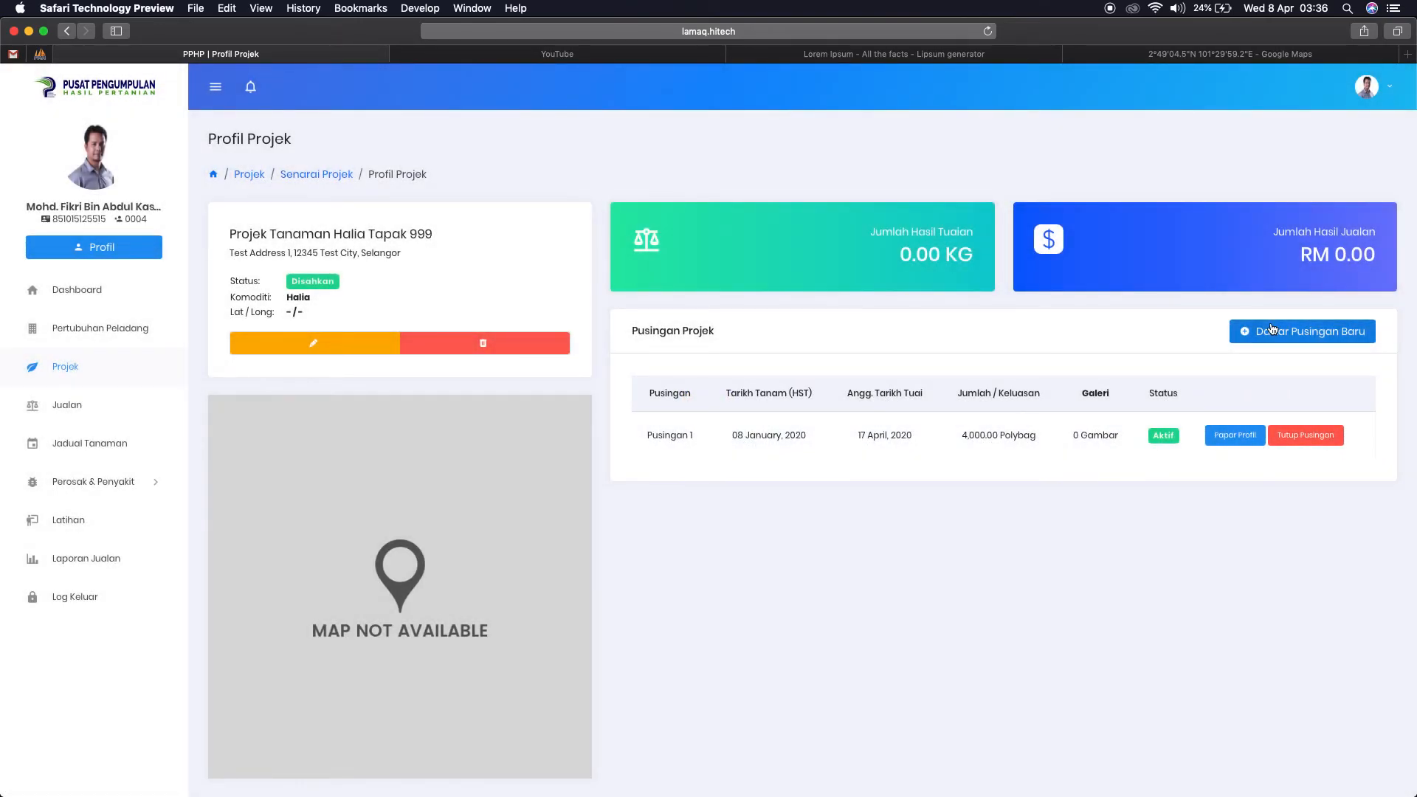
- Return to the project list and compare how the Cili Fertigasi and Halia projects are named by crop and location
left_click(305, 177)
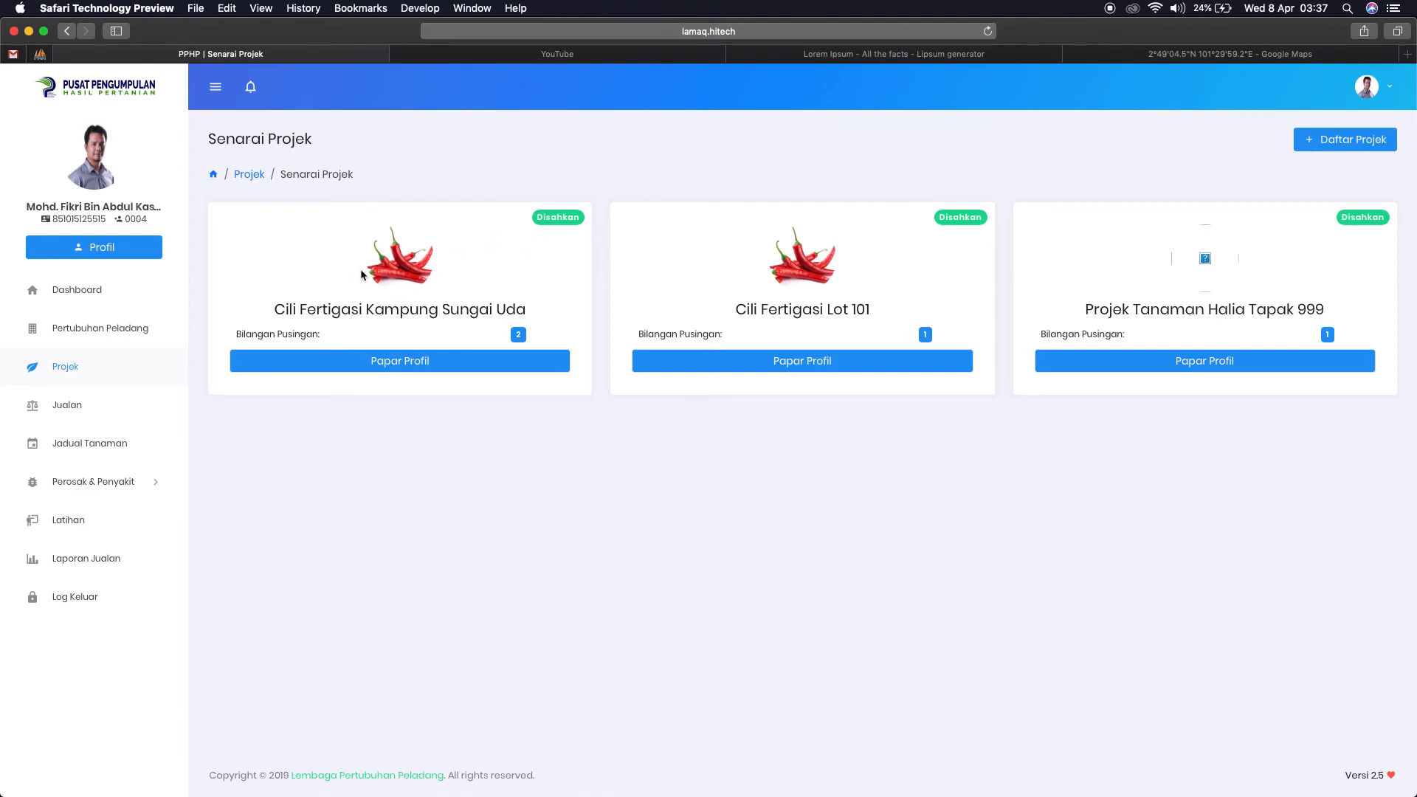
left_click_drag(275, 309, 361, 310)
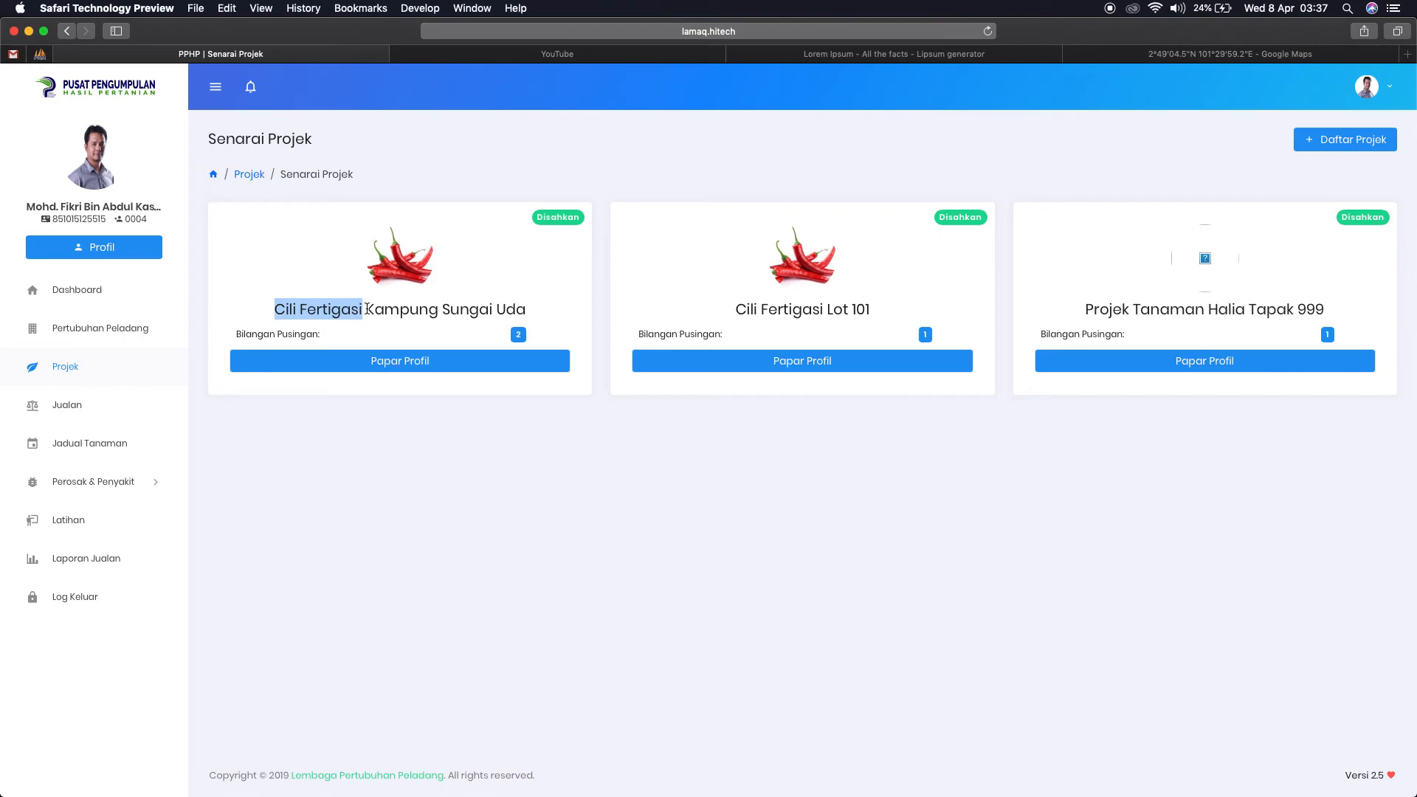
left_click(367, 310)
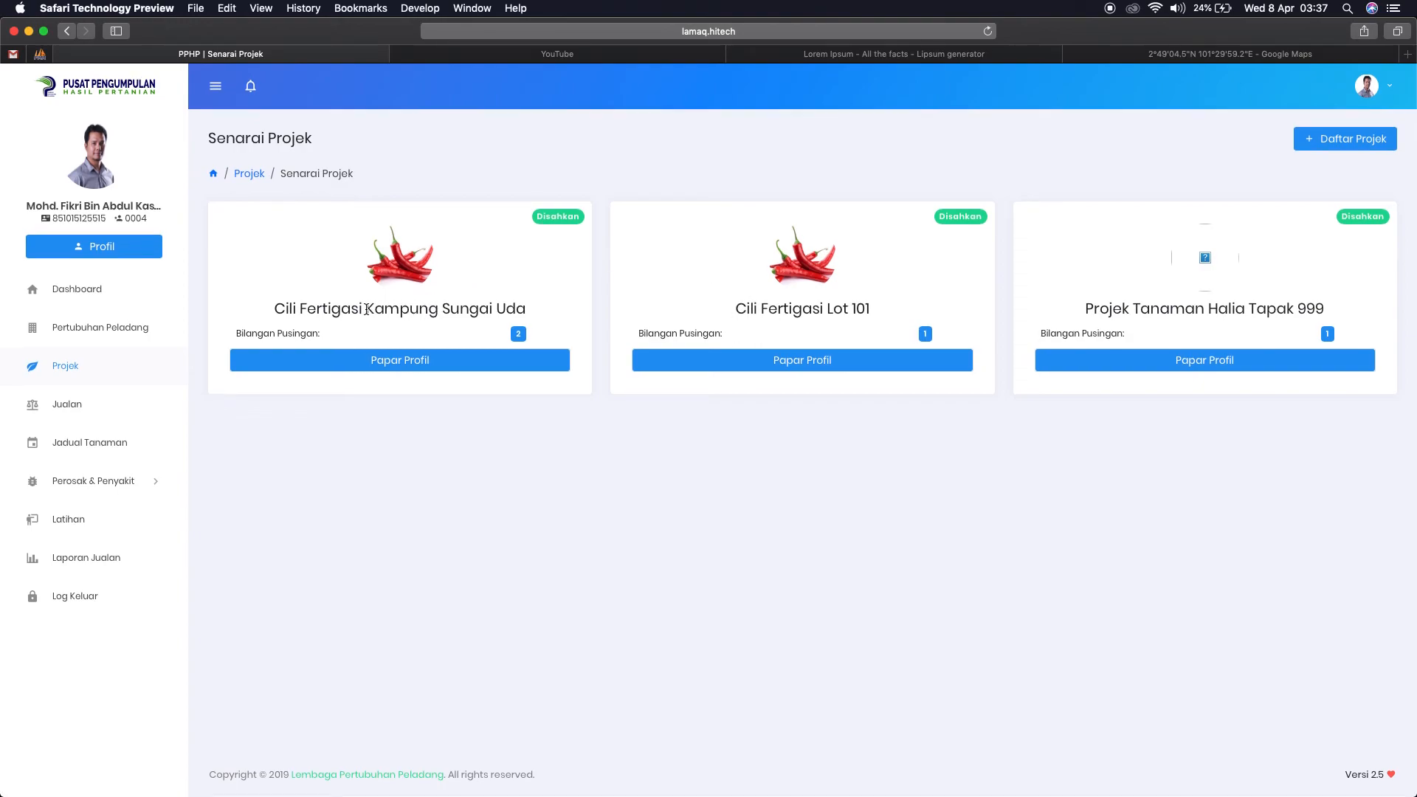
left_click_drag(367, 310, 544, 310)
left_click_drag(367, 309, 522, 312)
left_click_drag(827, 310, 868, 310)
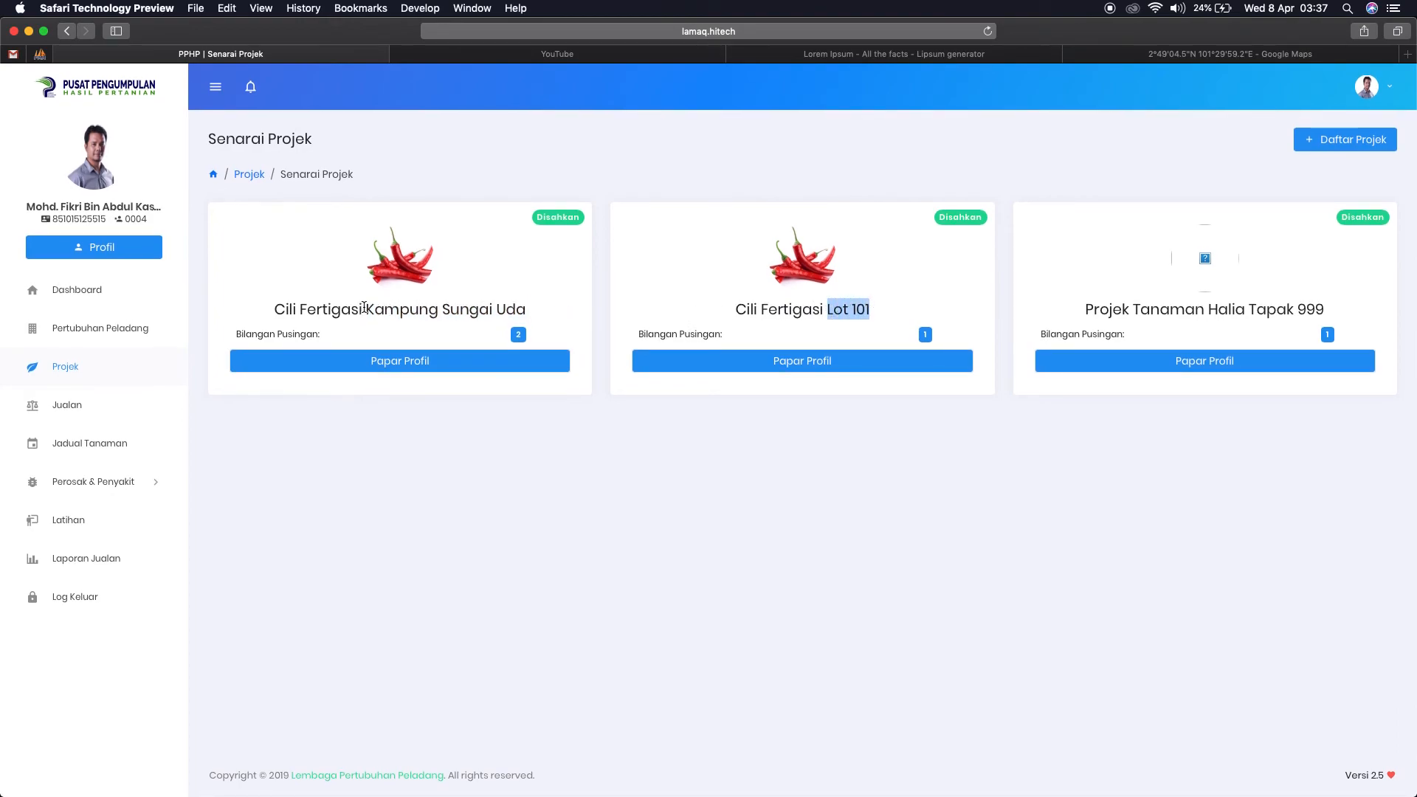
left_click_drag(366, 310, 531, 308)
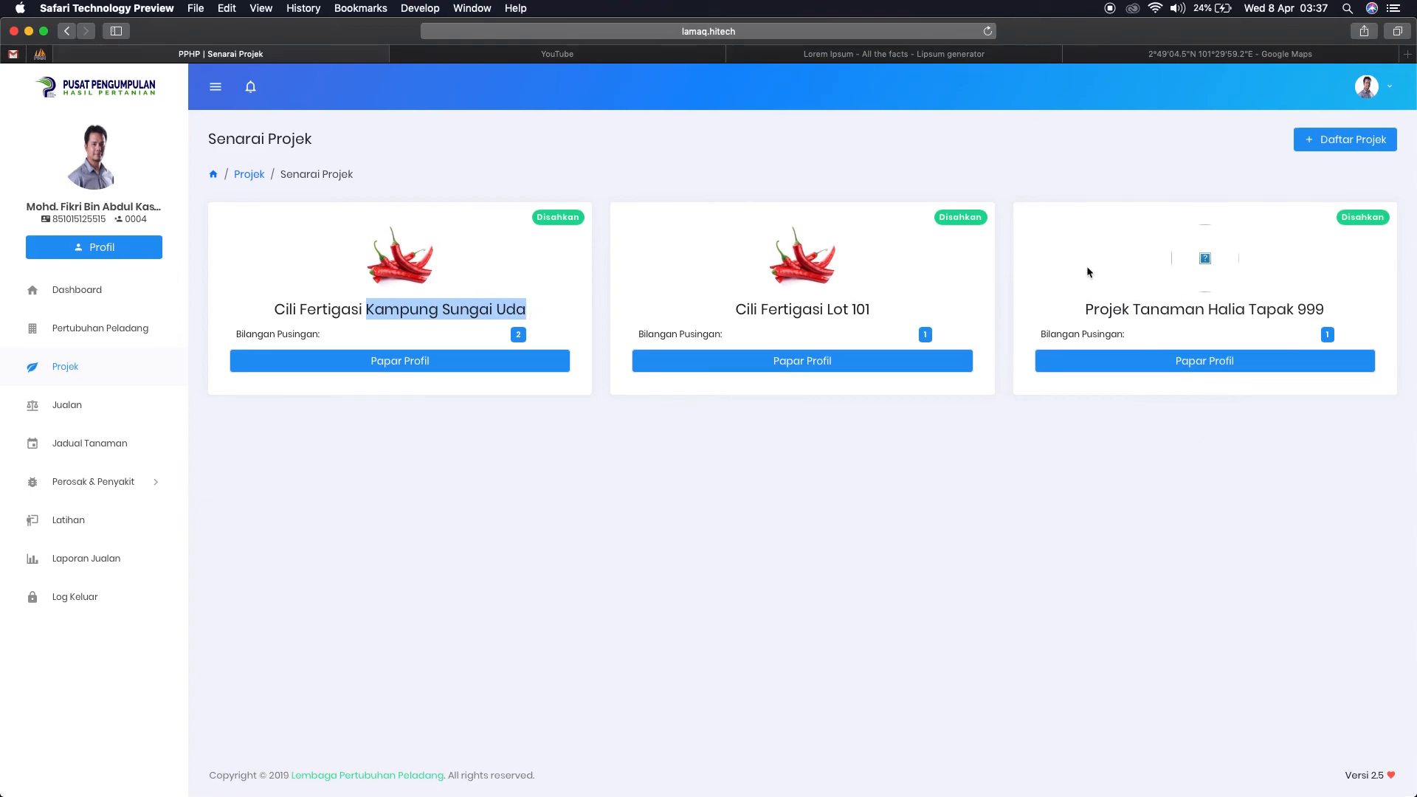
left_click_drag(1093, 308, 1329, 316)
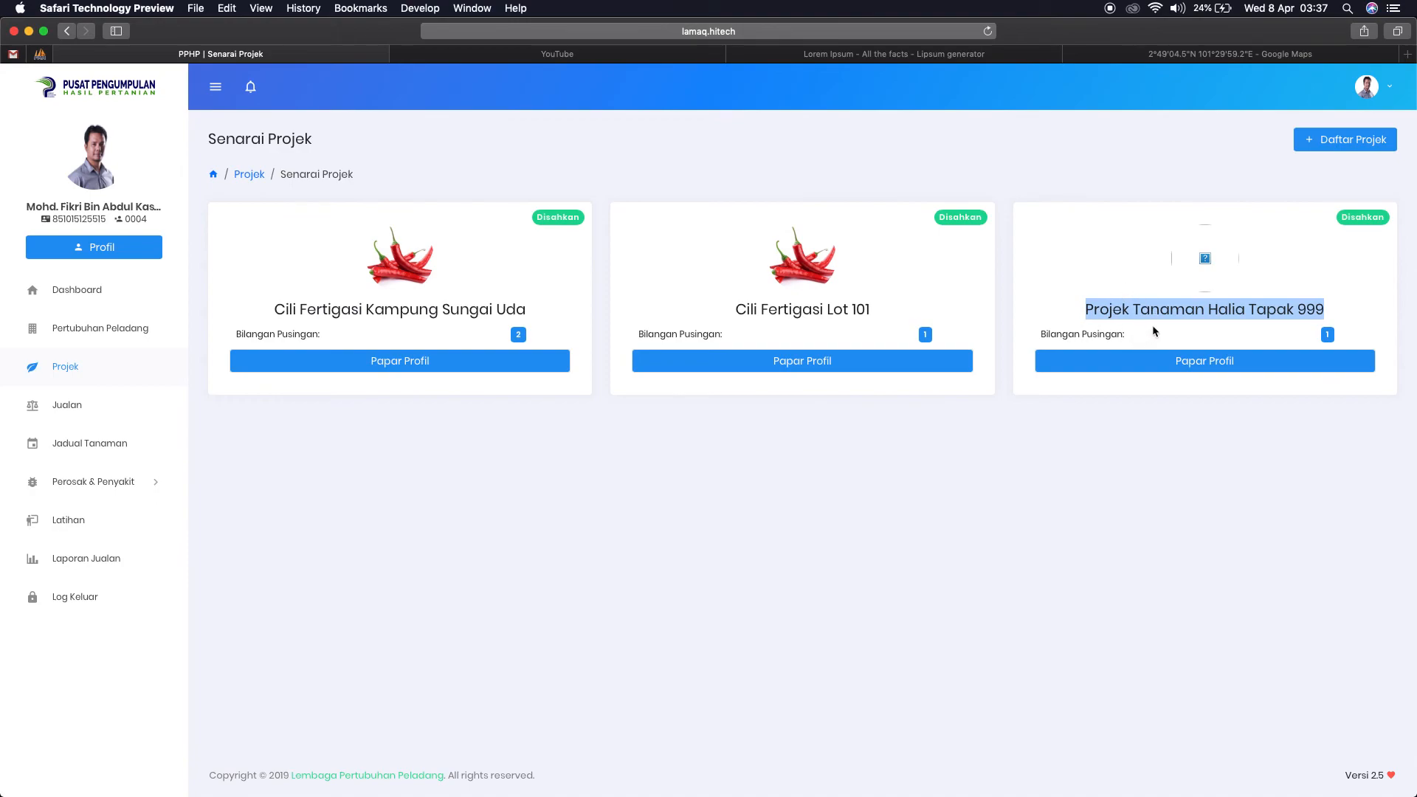
left_click(1252, 315)
left_click_drag(1090, 309, 1349, 314)
left_click(1240, 310)
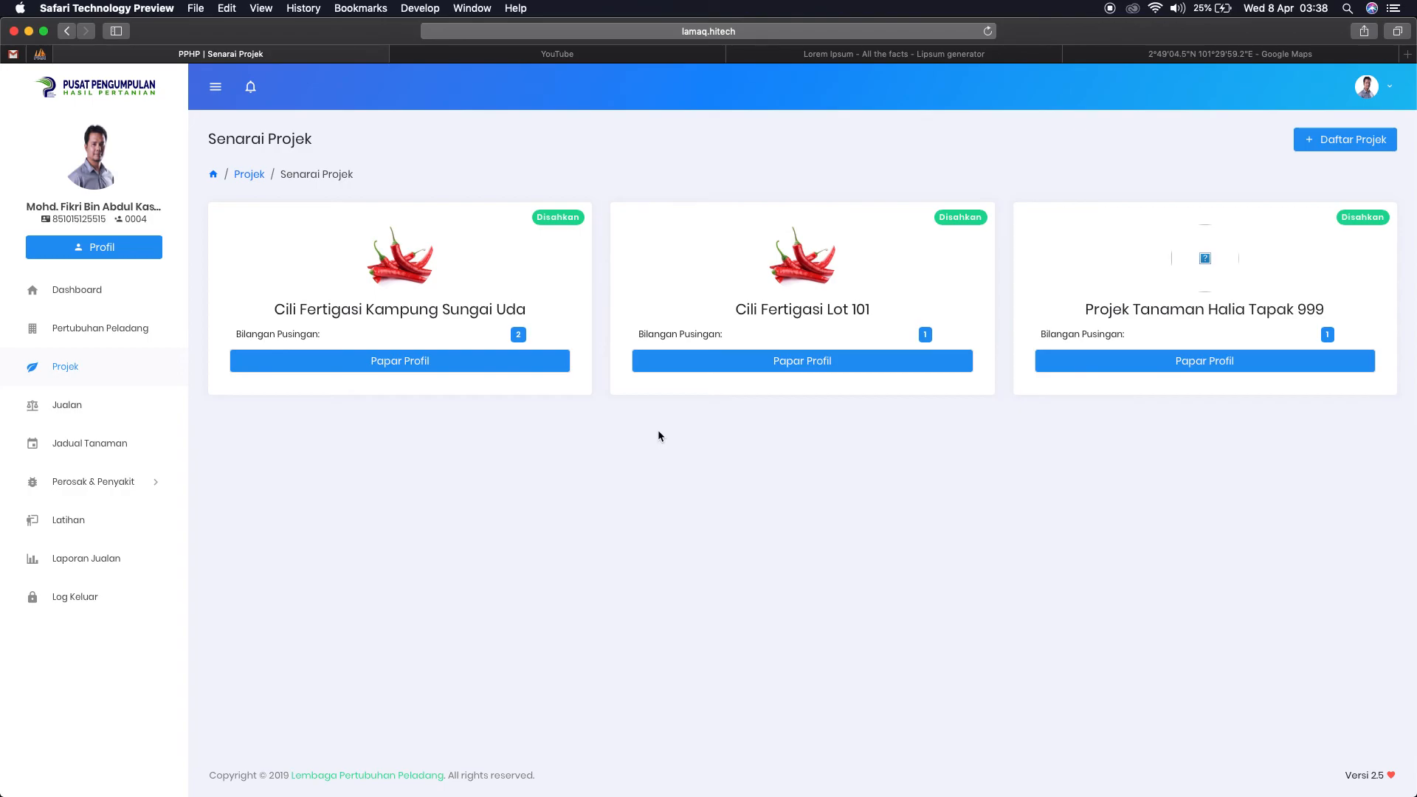
- Open the profile of Pusingan 2 in Cili Fertigasi Kampung Sungai Uda and look through its yield estimates and planting schedule
left_click(519, 369)
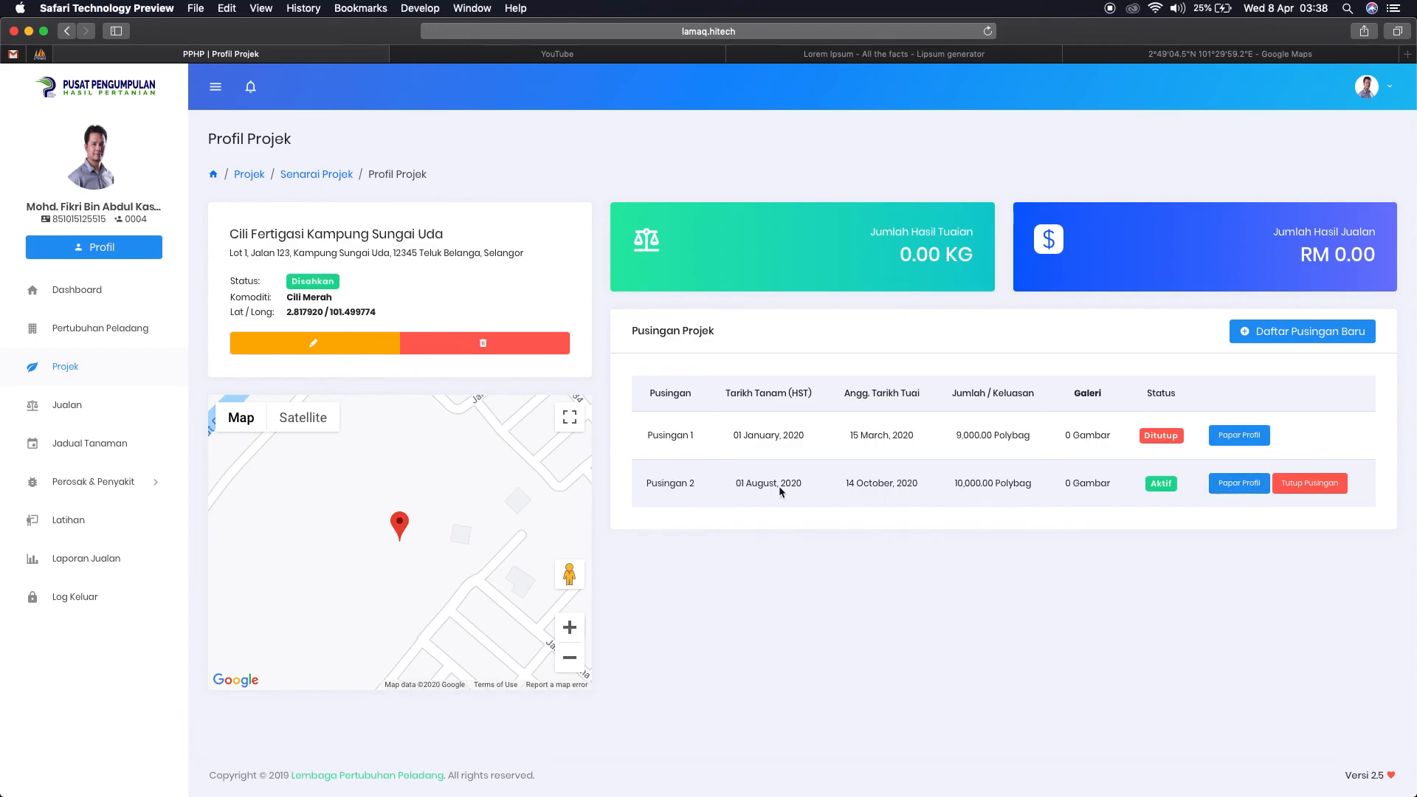
left_click(1239, 483)
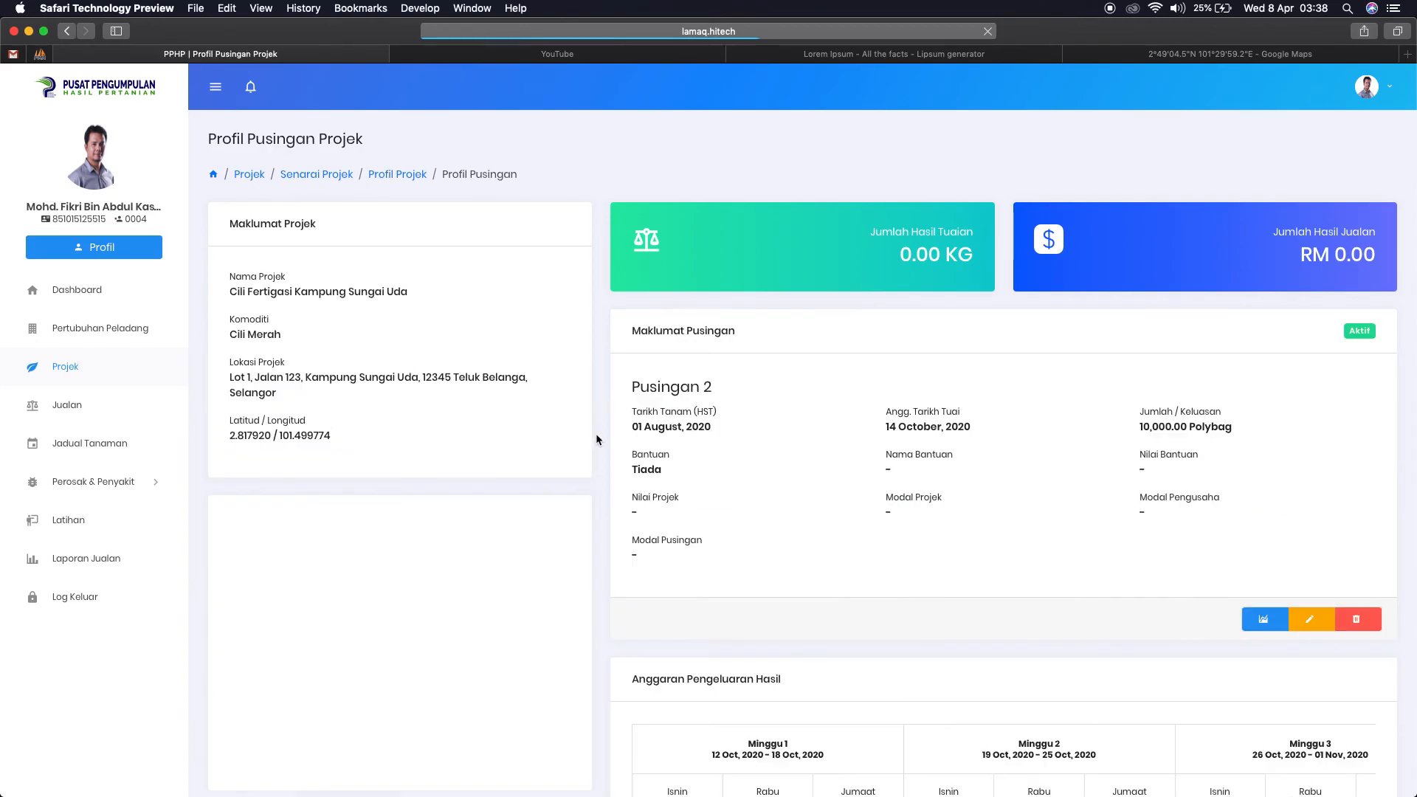
scroll(596, 433, "down", 10)
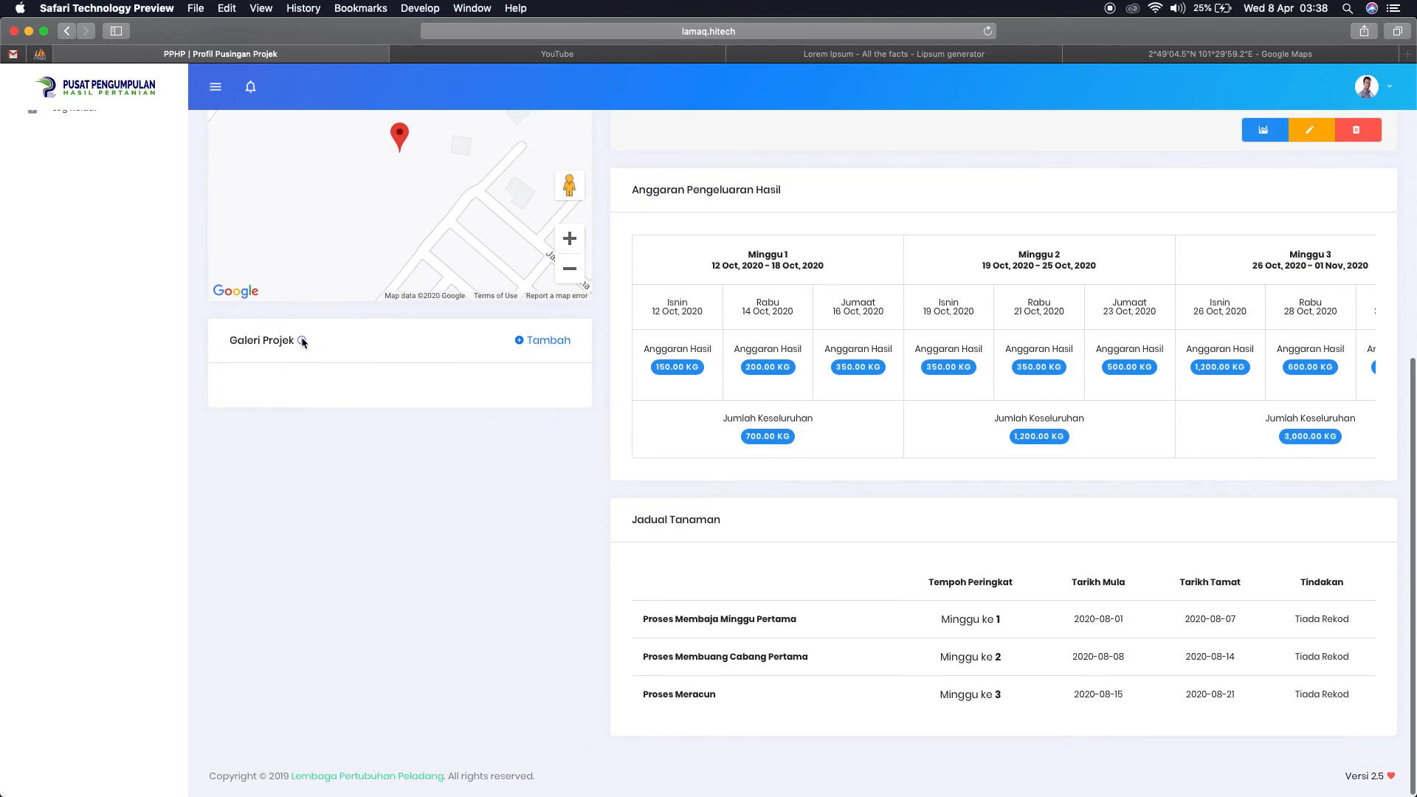
- Read the image upload guidance for Galeri Projek, look at the form for adding an image, and close it
mouse_move(301, 345)
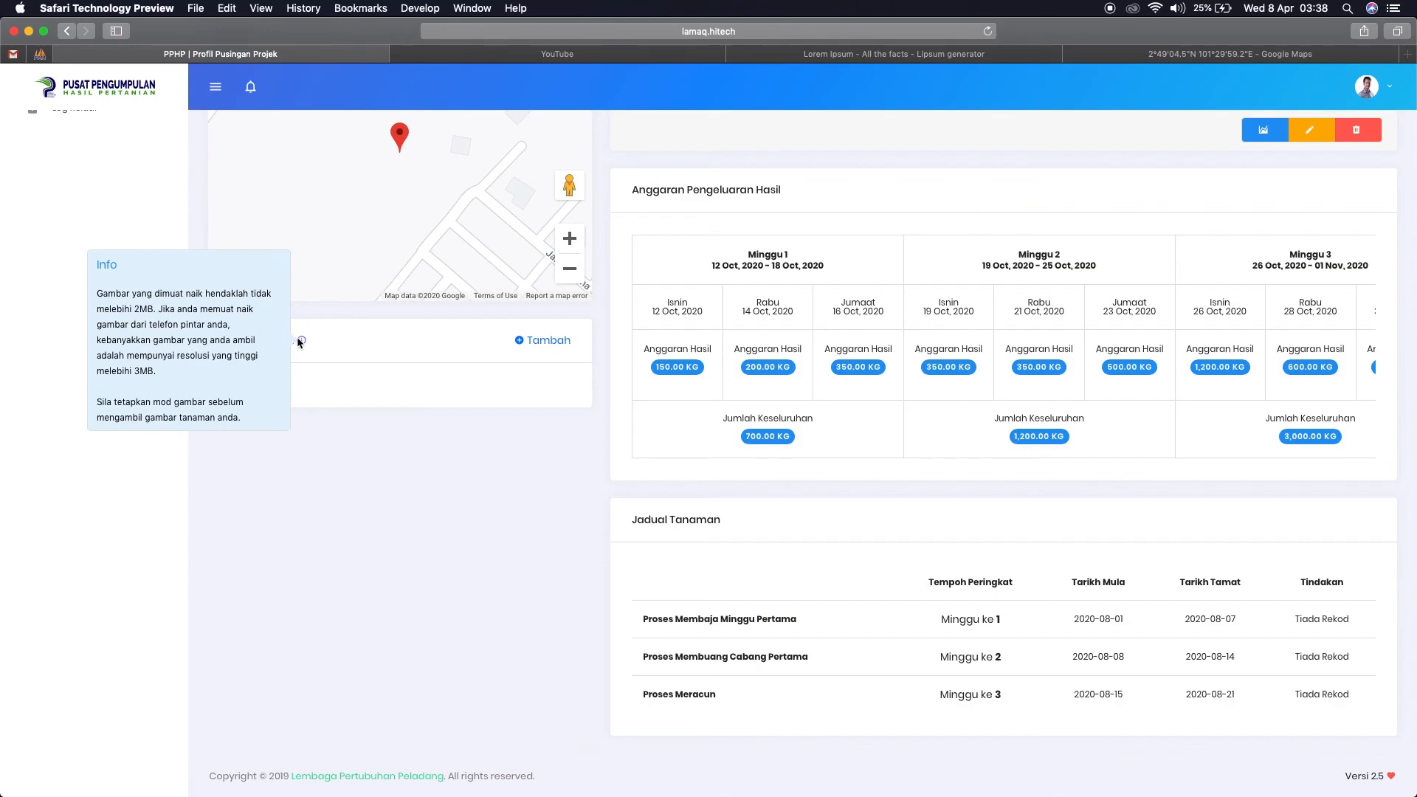
left_click(546, 340)
left_click(803, 392)
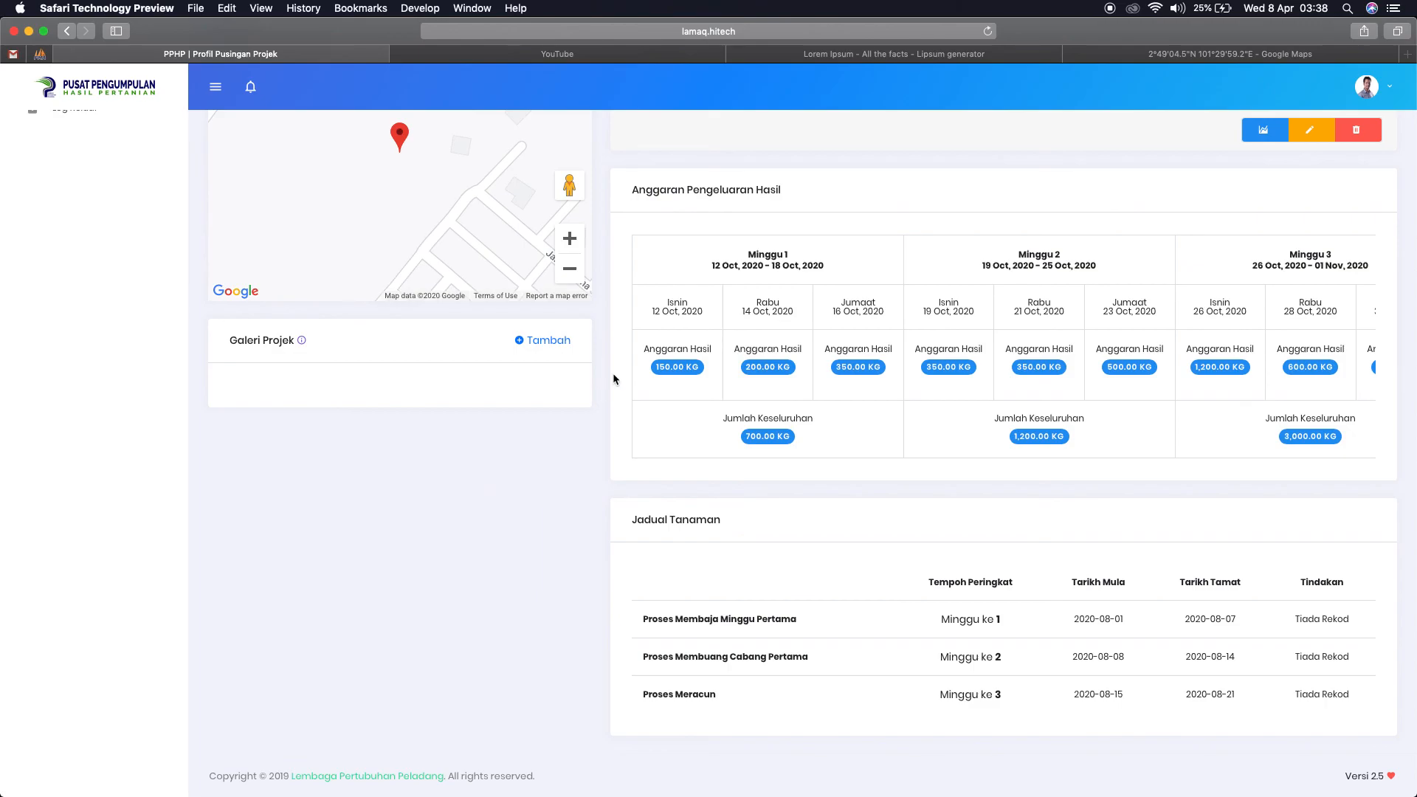
scroll(613, 374, "up", 10)
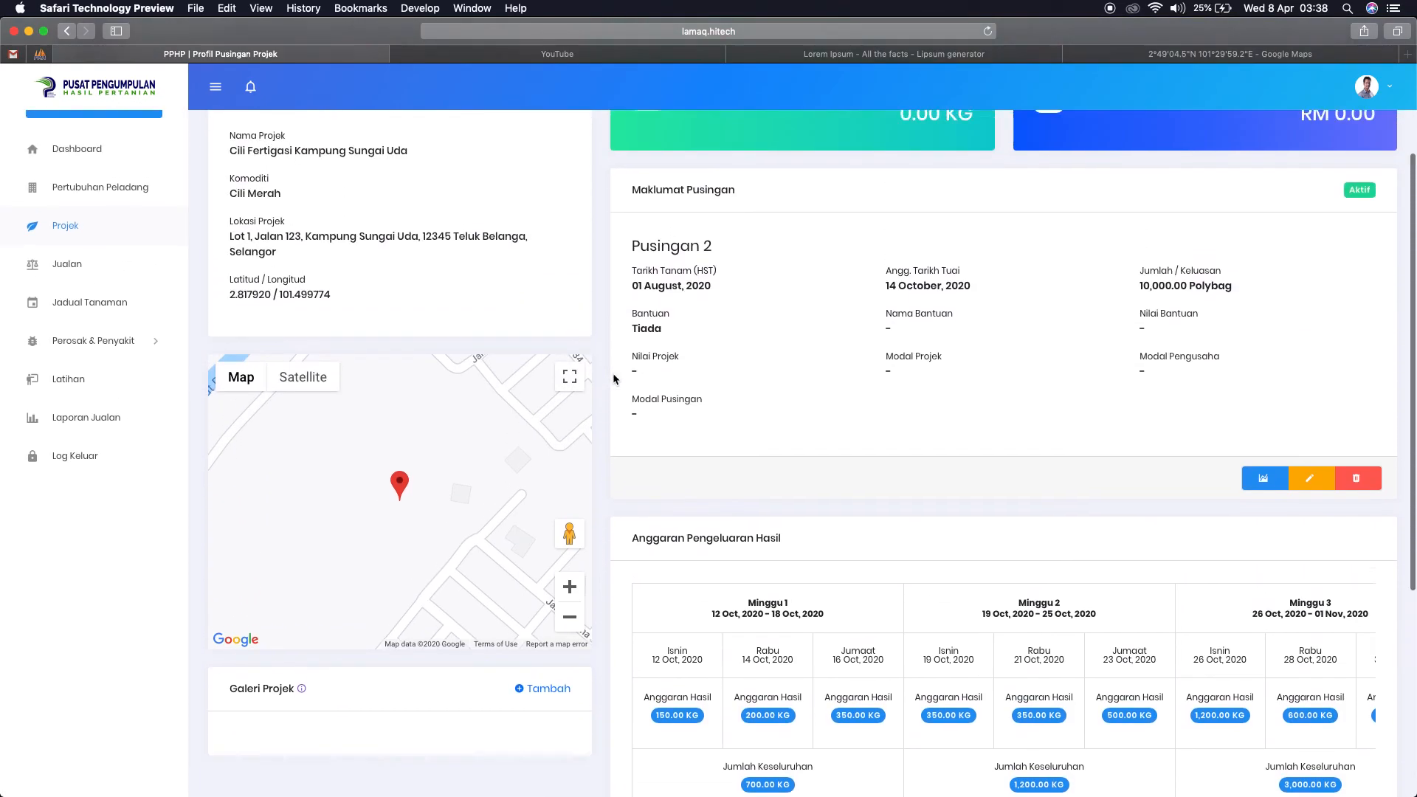